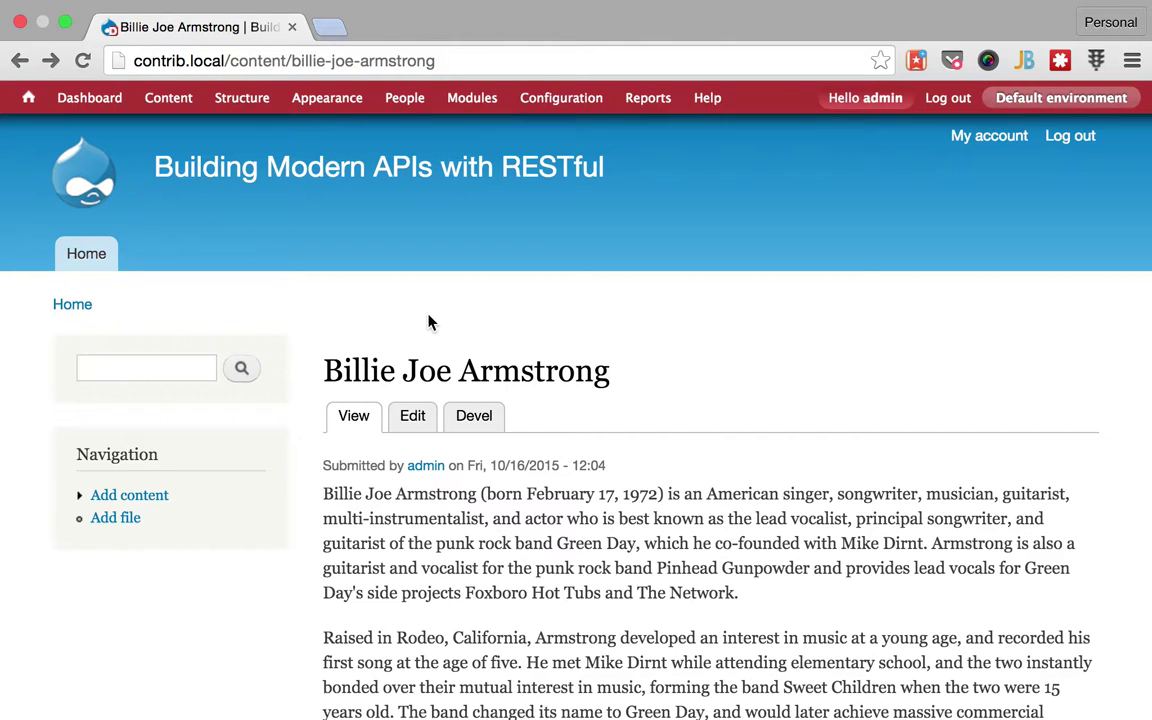
Step: Switch to TextMate and review the record label name, bands, individual artists and history entries in labels-resource.txt
{"action": "scroll", "coordinate": [428, 322], "scroll_direction": "down", "scroll_amount": 2}
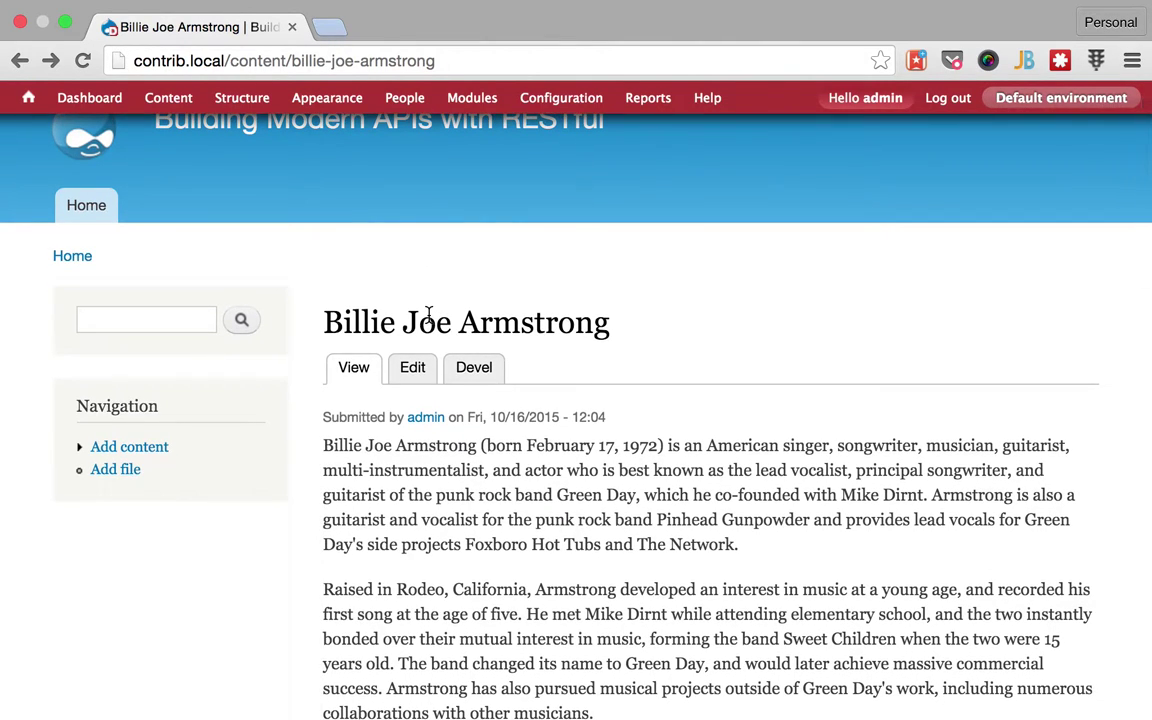
{"action": "key", "text": "super+Tab"}
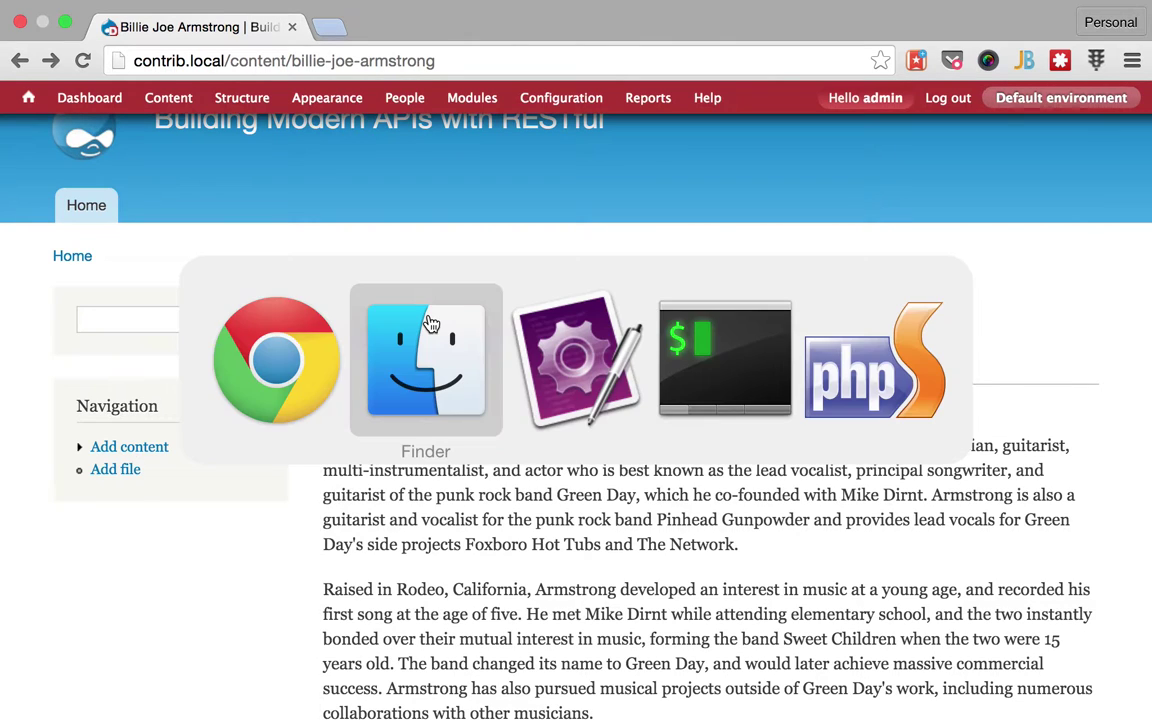
{"action": "key", "text": "super+Tab"}
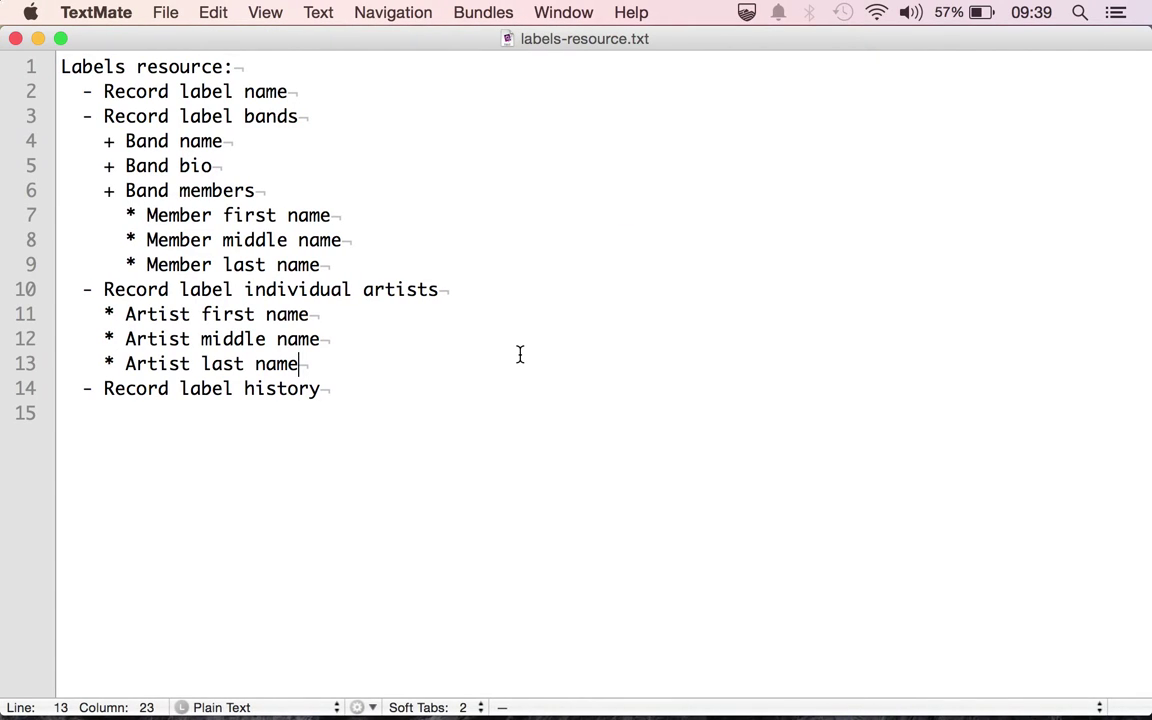
{"action": "left_click", "coordinate": [426, 473]}
{"action": "triple_click", "coordinate": [113, 91]}
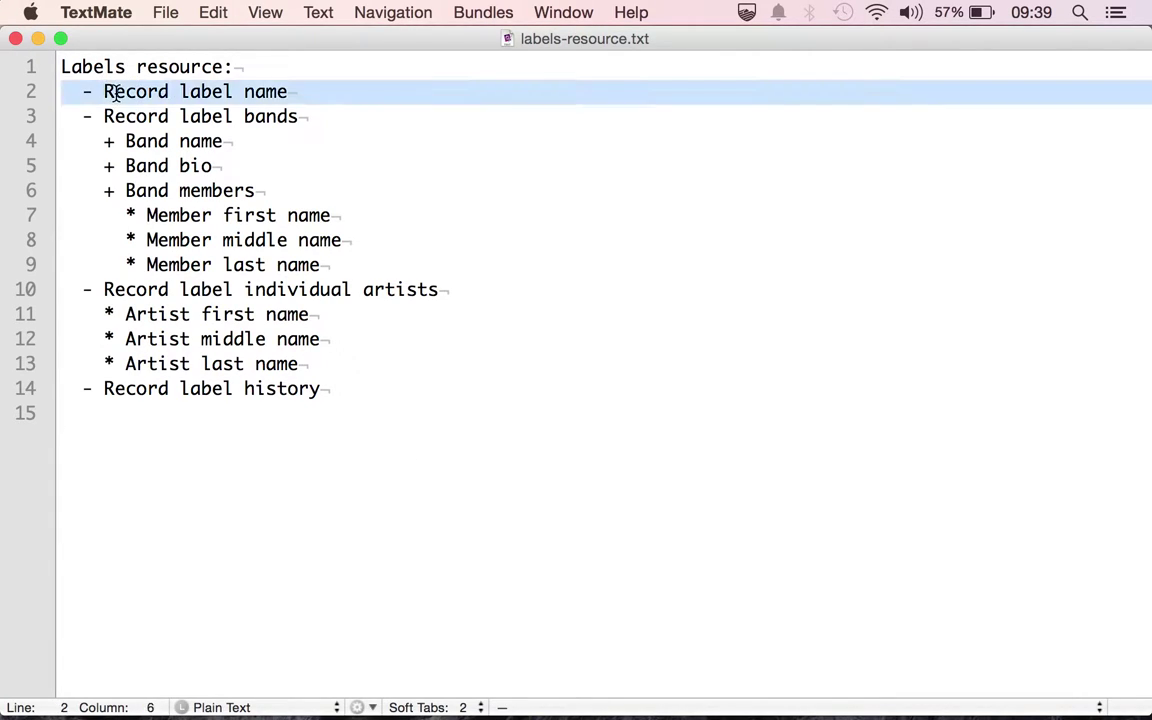
{"action": "left_click_drag", "start_coordinate": [113, 91], "coordinate": [113, 113]}
{"action": "left_click", "coordinate": [133, 289]}
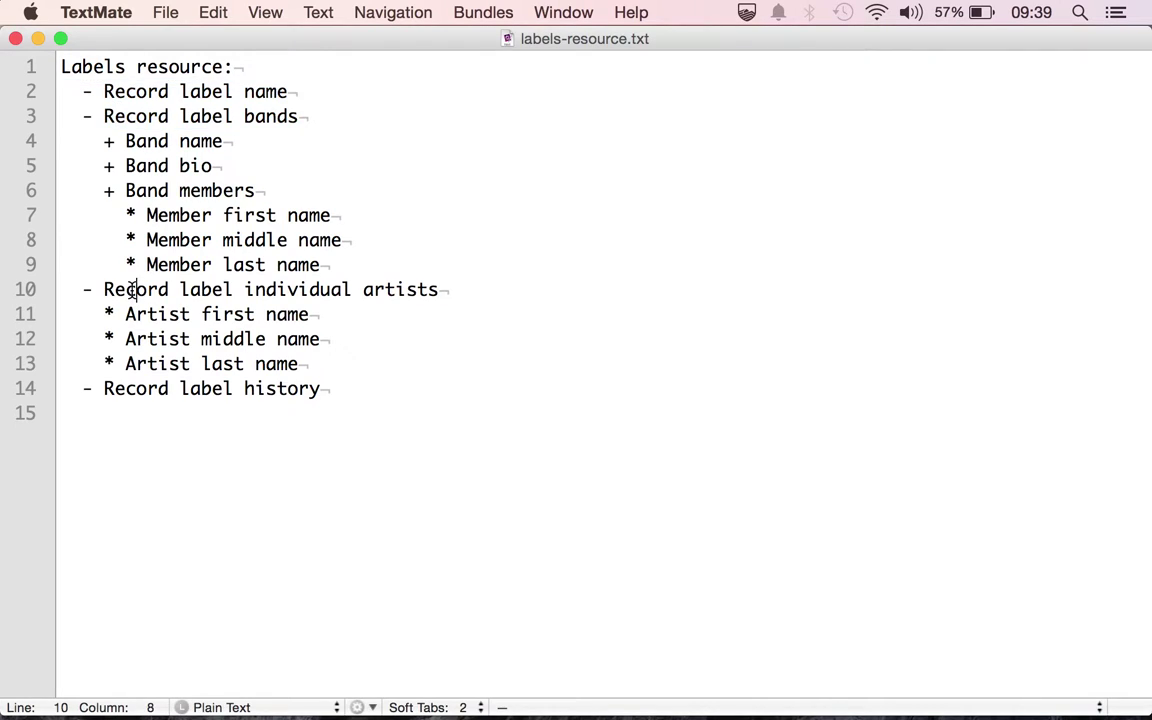
{"action": "left_click", "coordinate": [146, 392]}
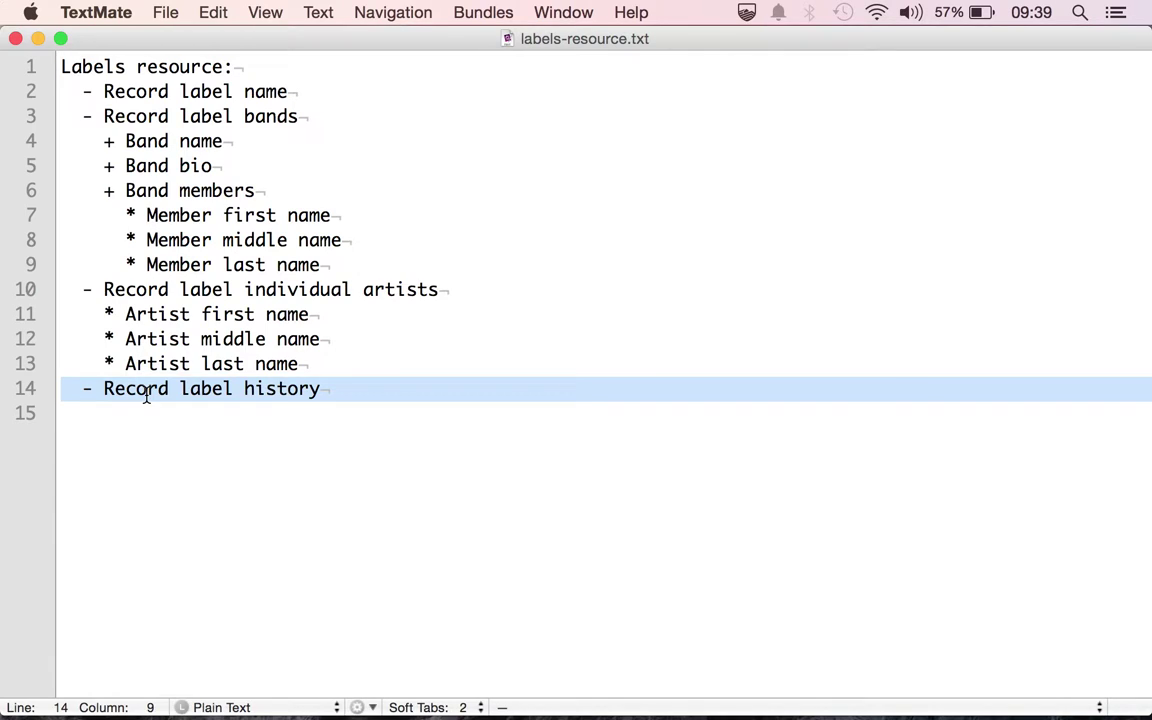
Step: Switch back to Chrome and start a new view named "record labels" without a page display
{"action": "key", "text": "super+Tab"}
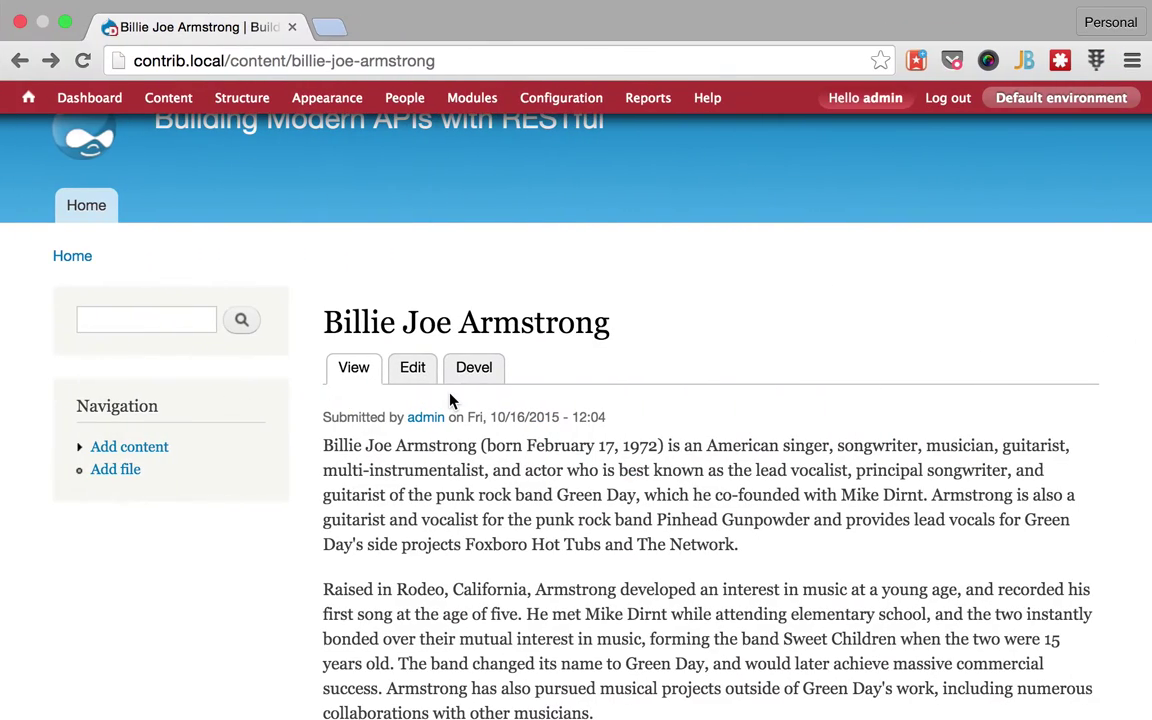
{"action": "scroll", "coordinate": [699, 381], "scroll_direction": "up", "scroll_amount": 2}
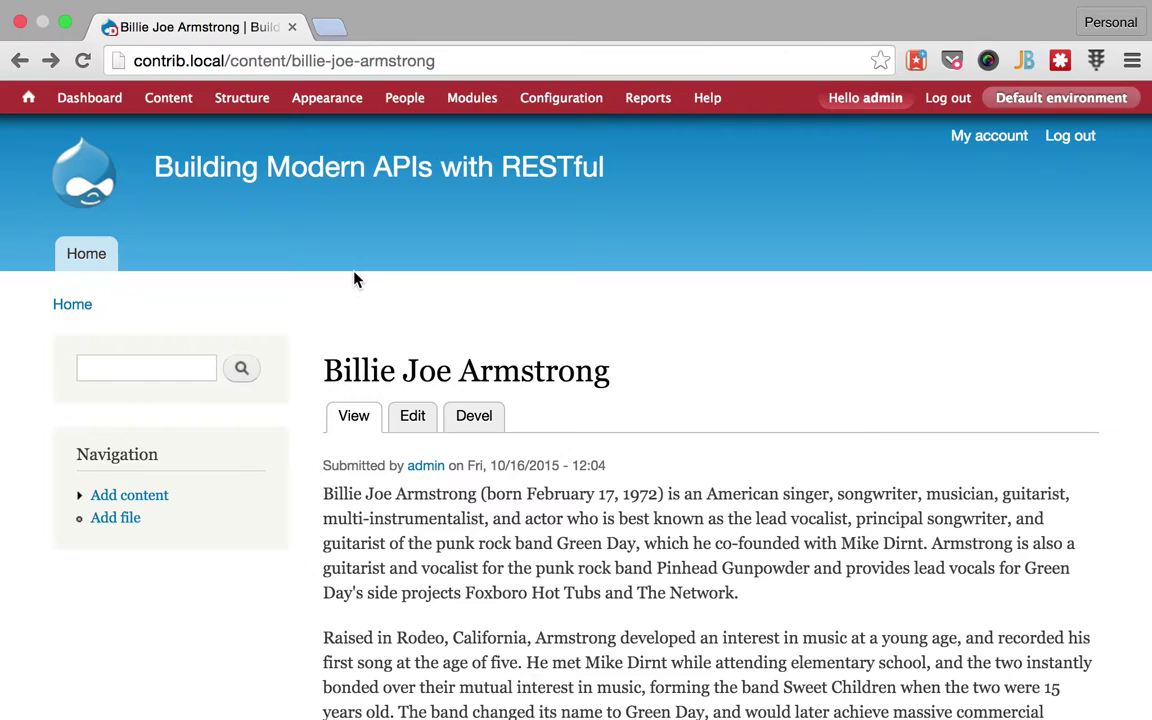
{"action": "mouse_move", "coordinate": [241, 97]}
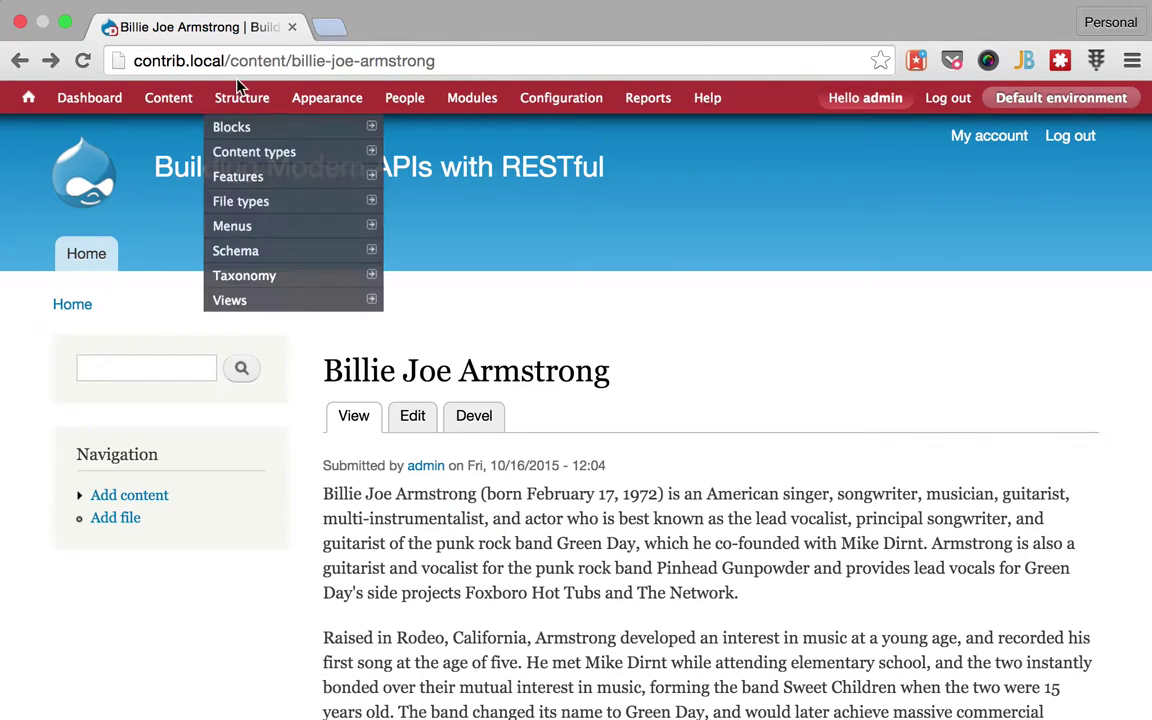
{"action": "mouse_move", "coordinate": [277, 304]}
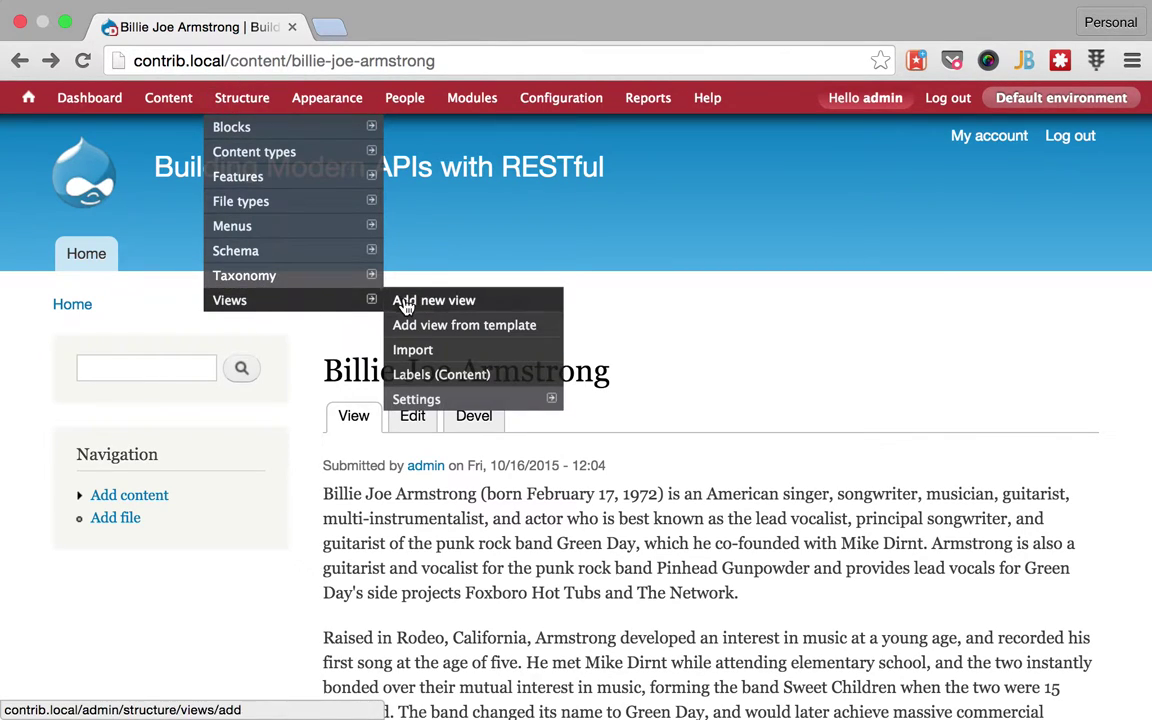
{"action": "left_click", "coordinate": [405, 303]}
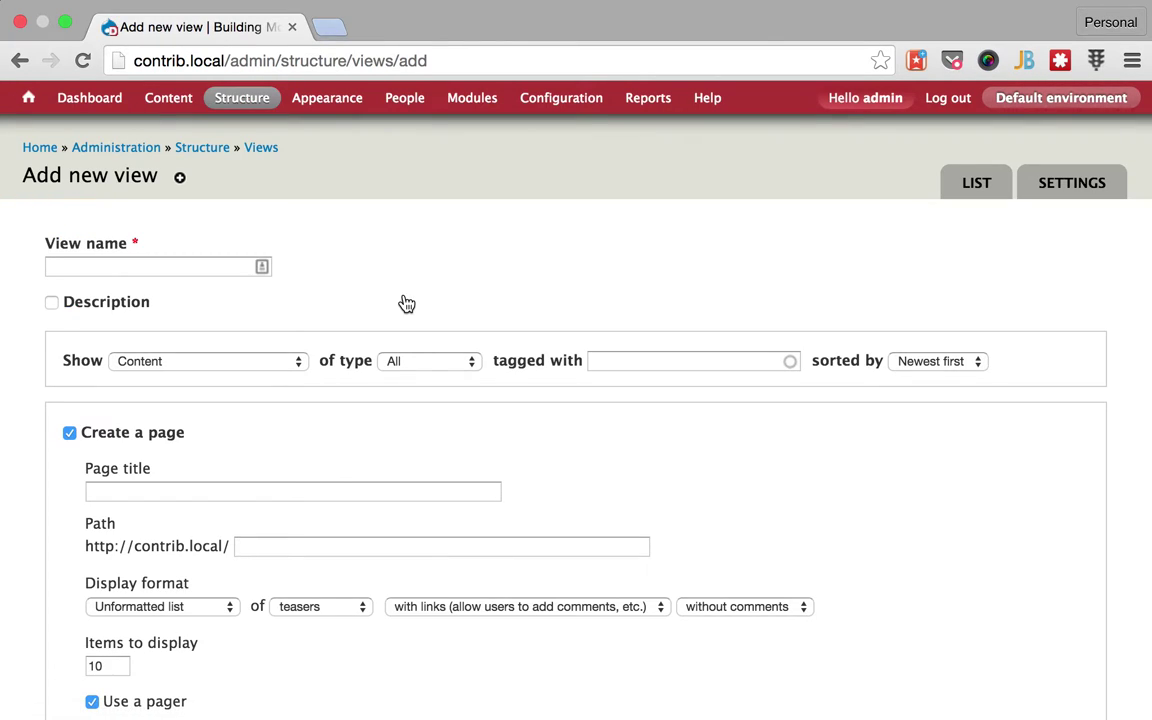
{"action": "left_click", "coordinate": [69, 433]}
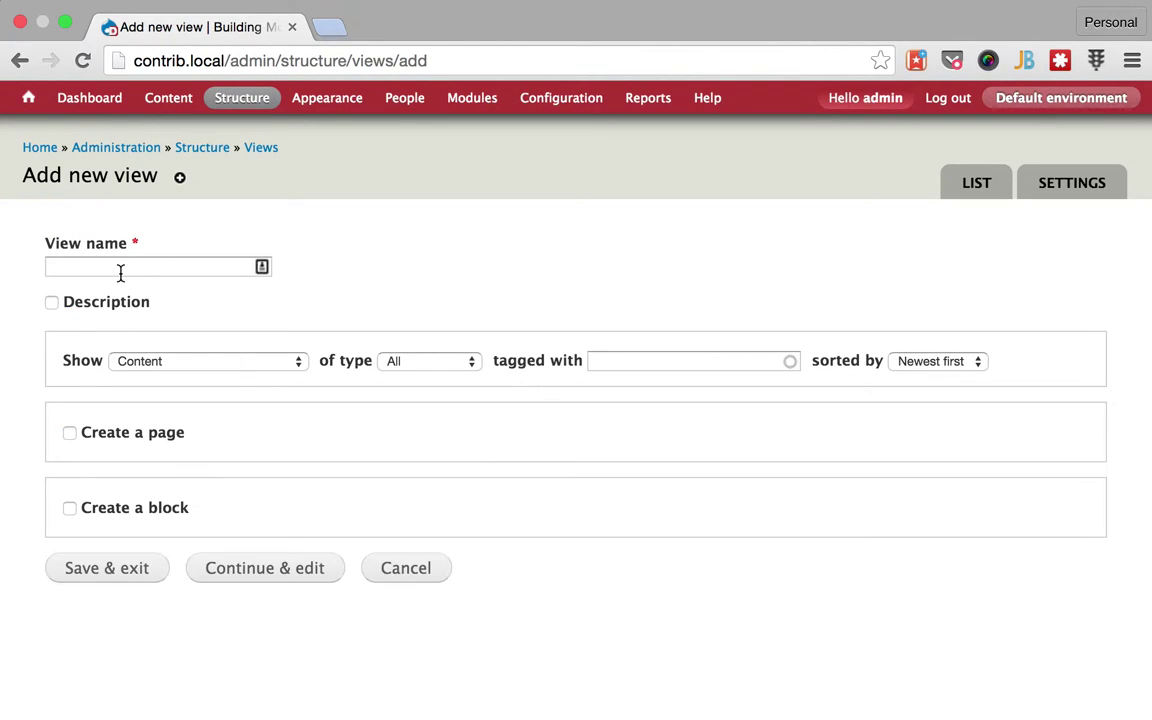
{"action": "left_click", "coordinate": [111, 266]}
{"action": "type", "text": "recor"}
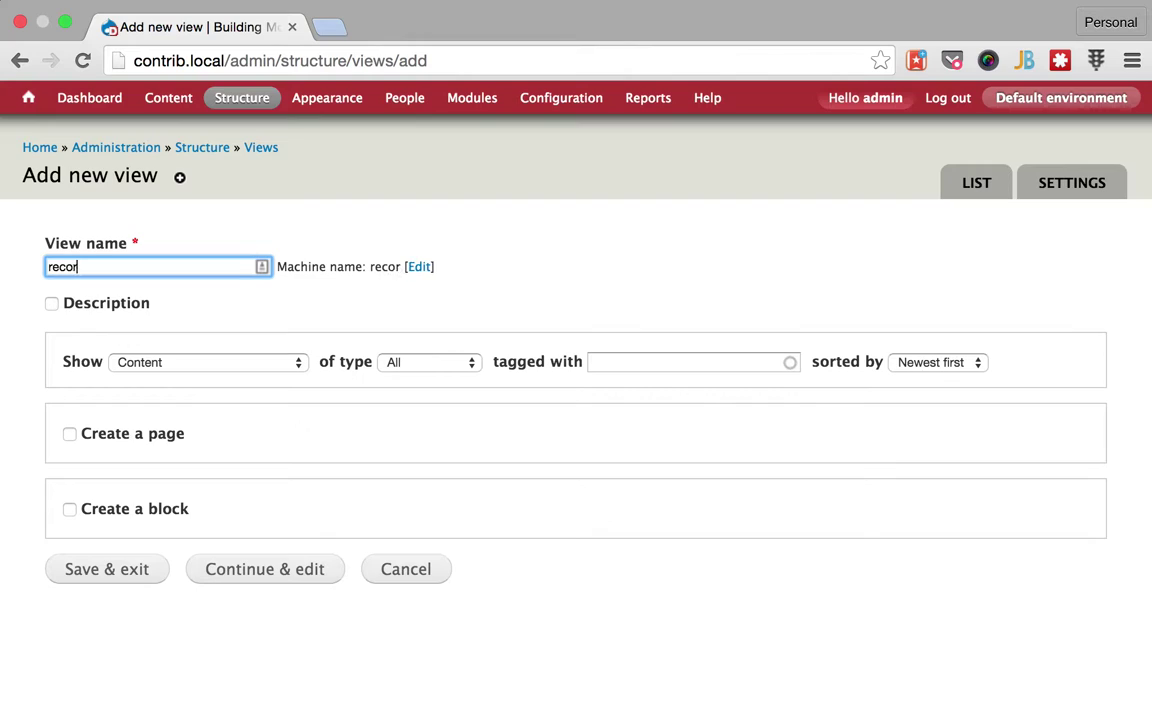
{"action": "type", "text": "d la"}
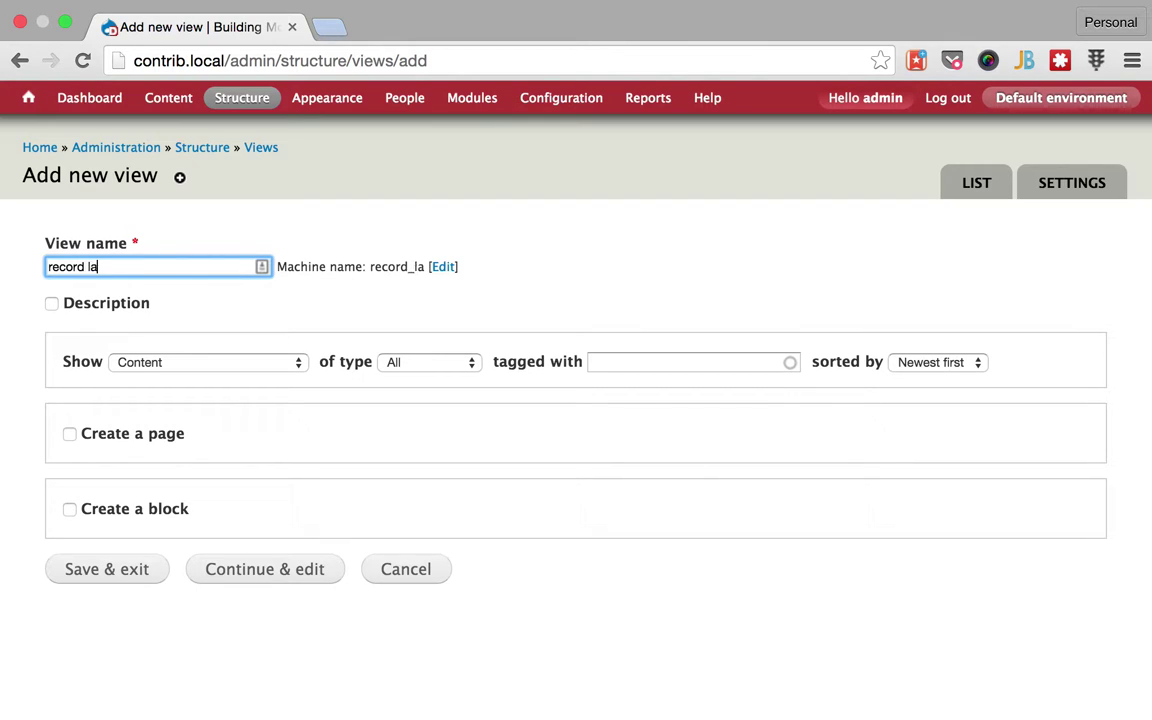
{"action": "type", "text": "bels"}
Step: Limit the new view to Record label content, set its sorting to Unsorted, and continue to the view's full editor
{"action": "left_click", "coordinate": [440, 364]}
{"action": "left_click", "coordinate": [444, 480]}
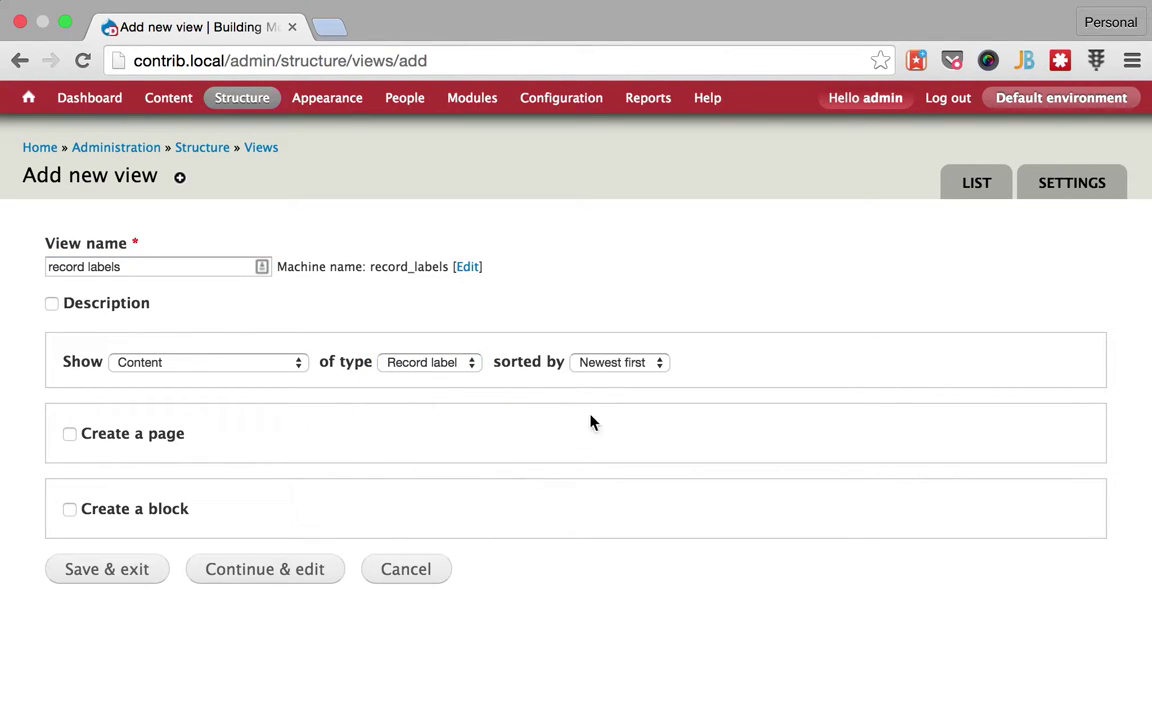
{"action": "left_click", "coordinate": [605, 364]}
{"action": "left_click", "coordinate": [605, 346]}
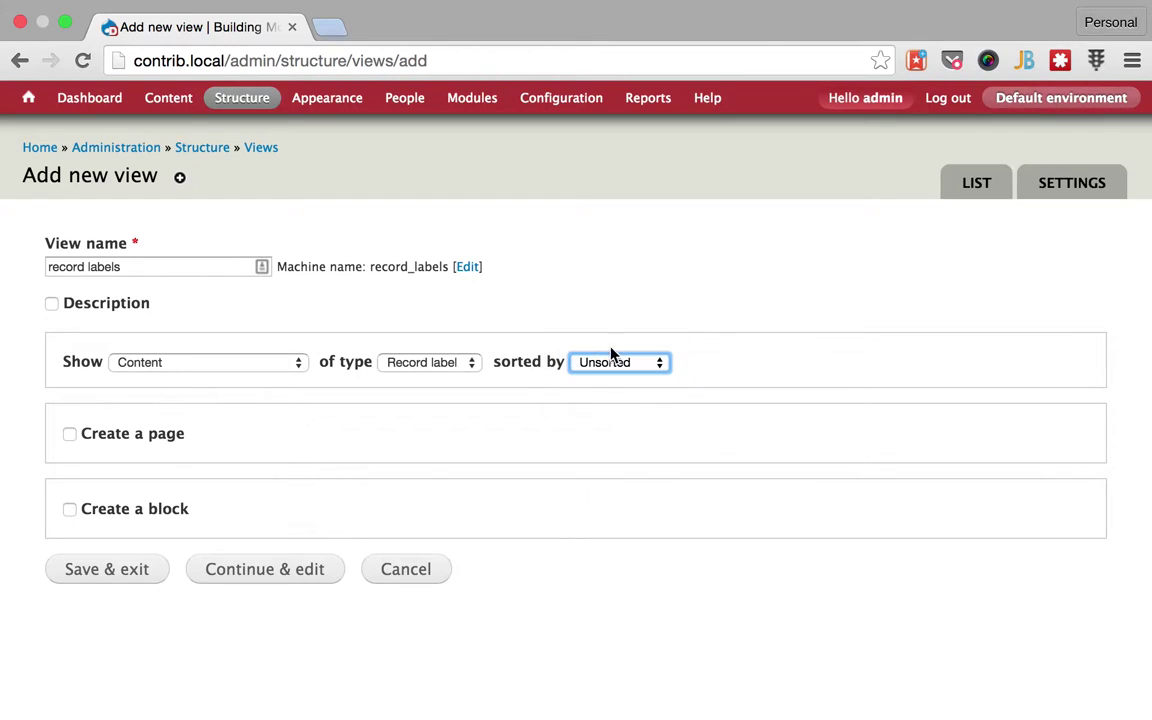
{"action": "left_click", "coordinate": [74, 308]}
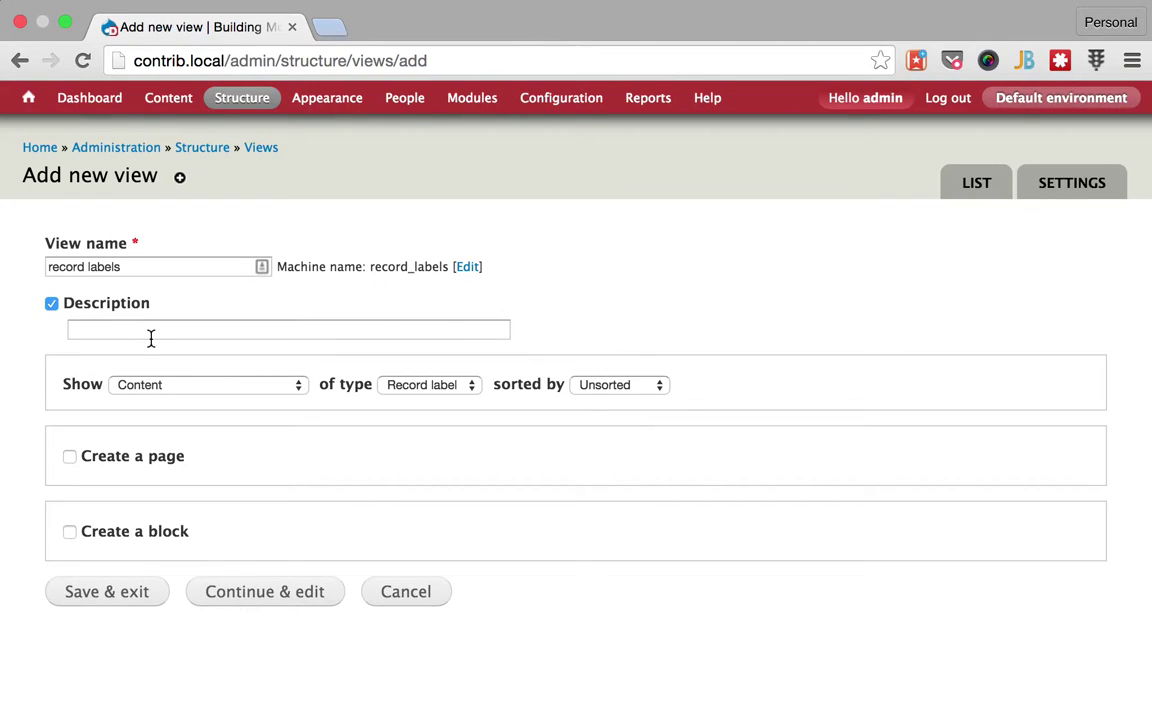
{"action": "left_click", "coordinate": [64, 308]}
{"action": "left_click", "coordinate": [268, 567]}
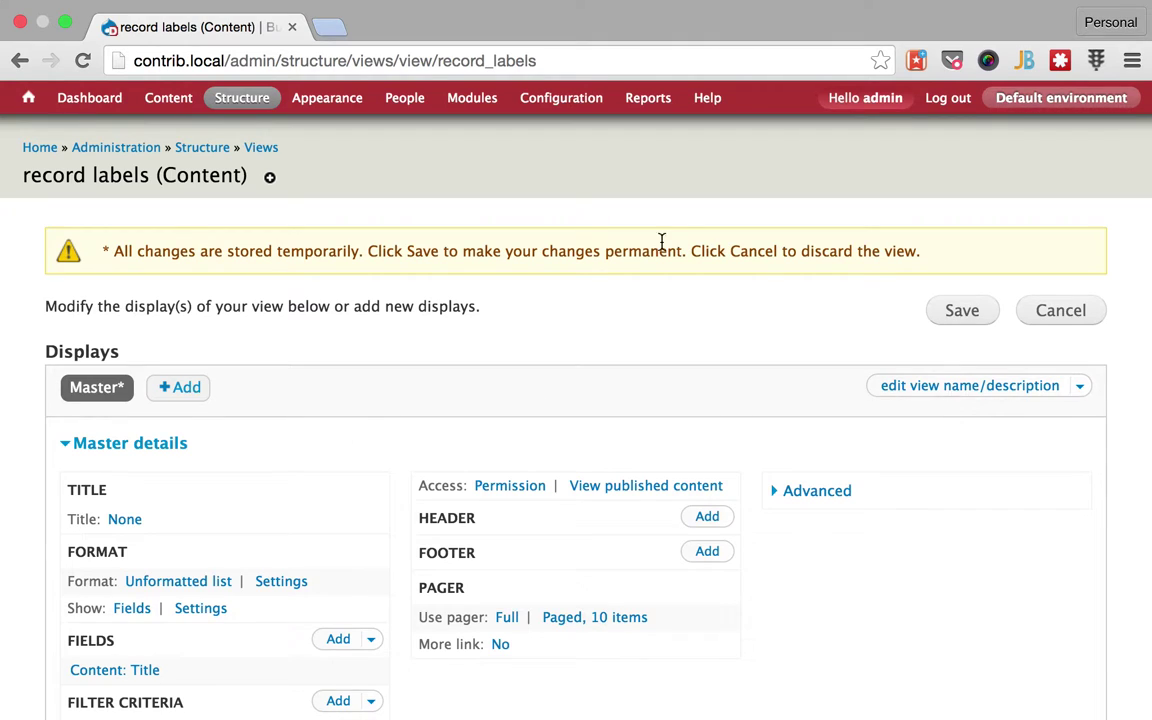
{"action": "scroll", "coordinate": [650, 242], "scroll_direction": "down", "scroll_amount": 5}
{"action": "left_click", "coordinate": [800, 293]}
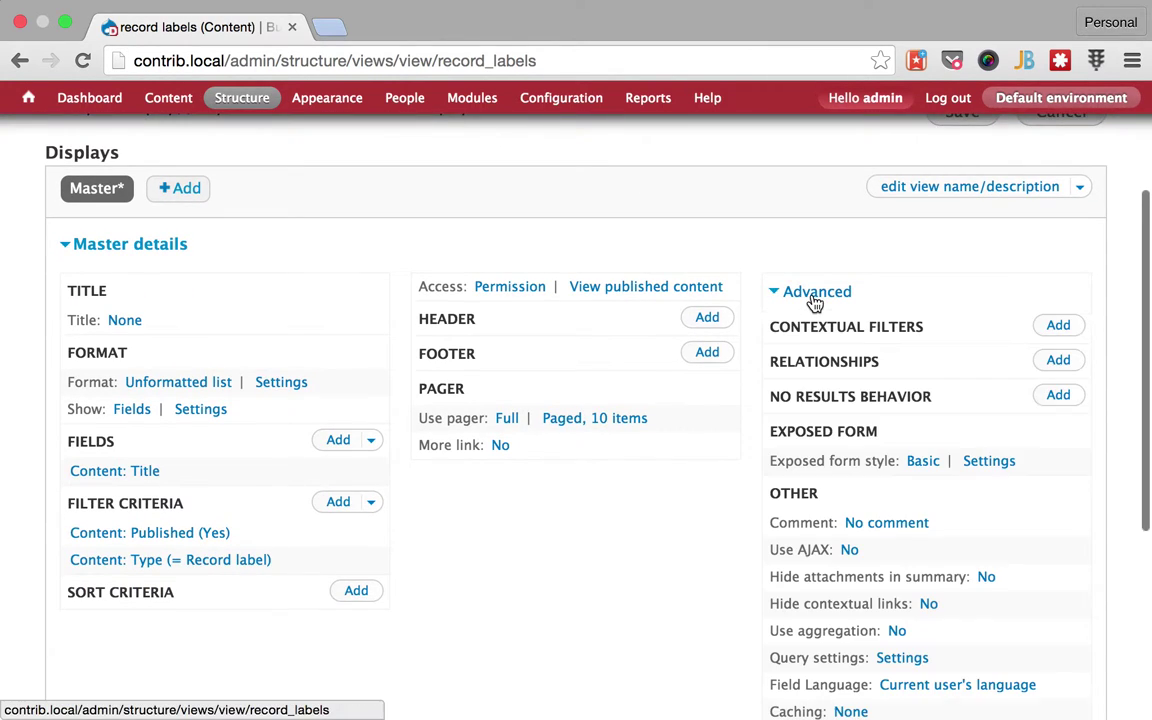
{"action": "left_click", "coordinate": [1054, 333]}
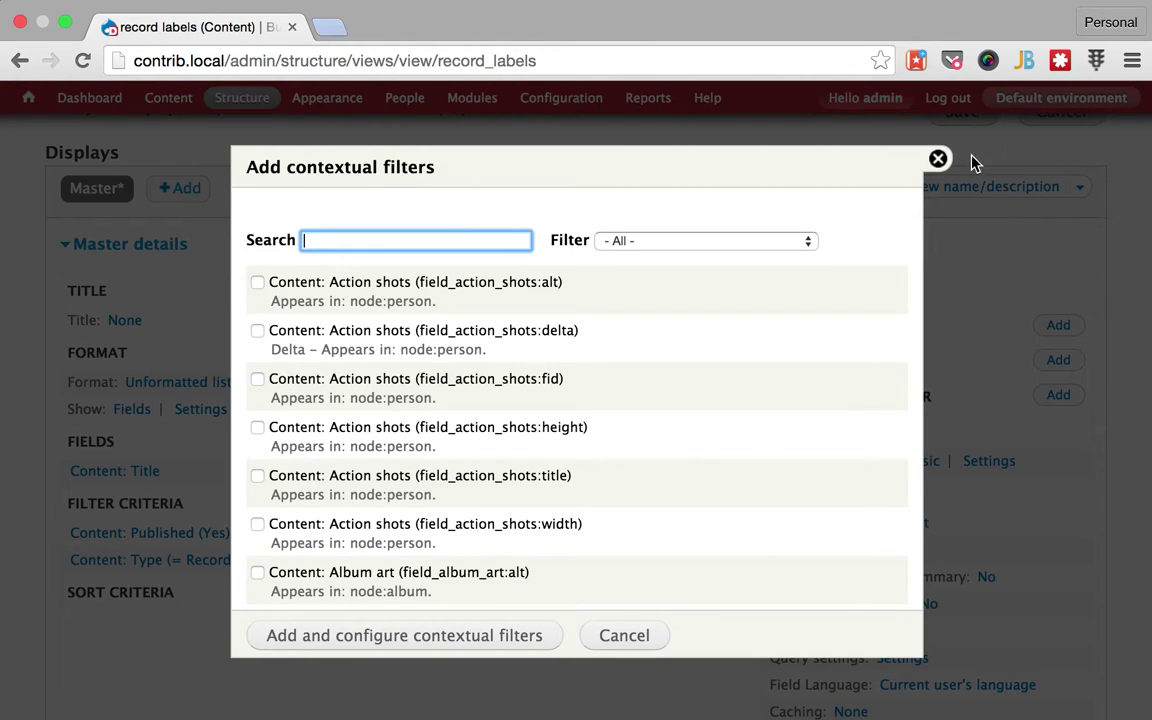
{"action": "left_click", "coordinate": [938, 158]}
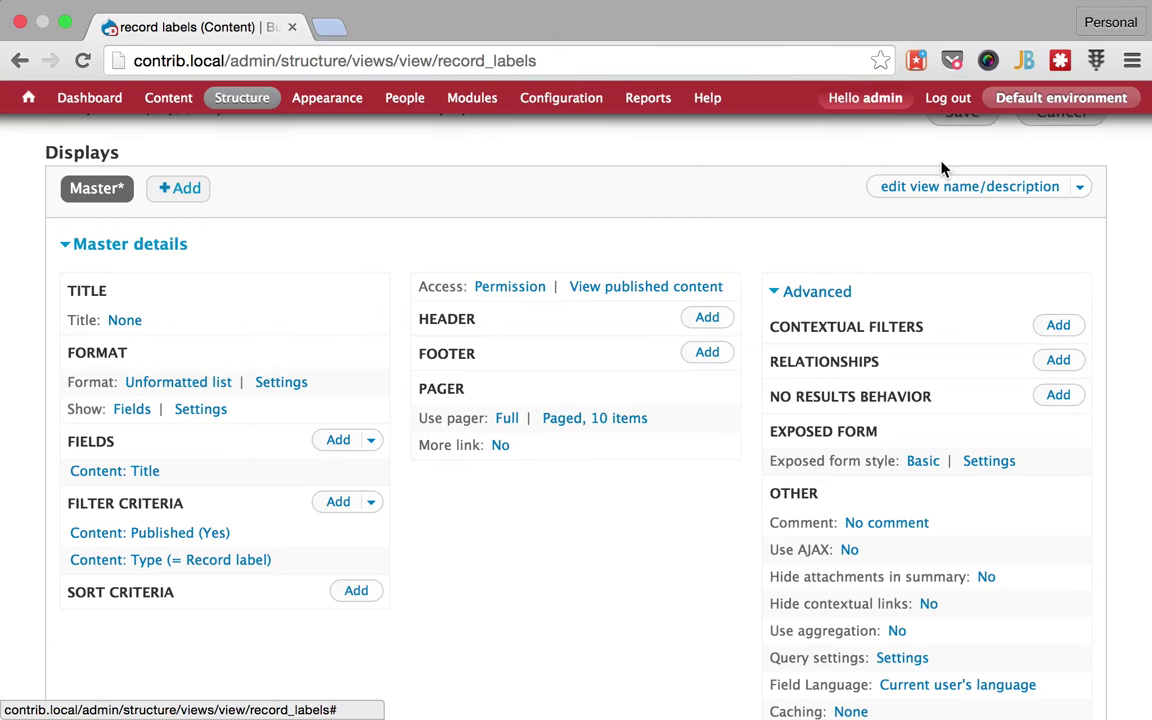
Step: Change the master display's format to JSON data document
{"action": "left_click", "coordinate": [163, 391]}
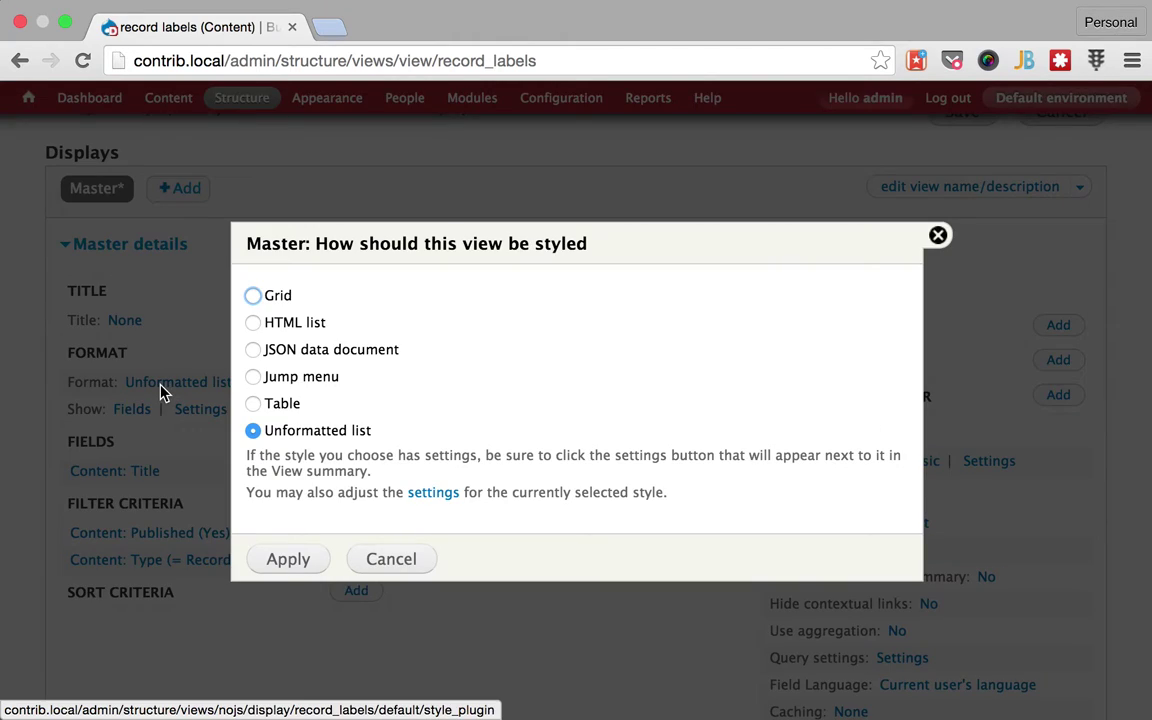
{"action": "left_click", "coordinate": [295, 353]}
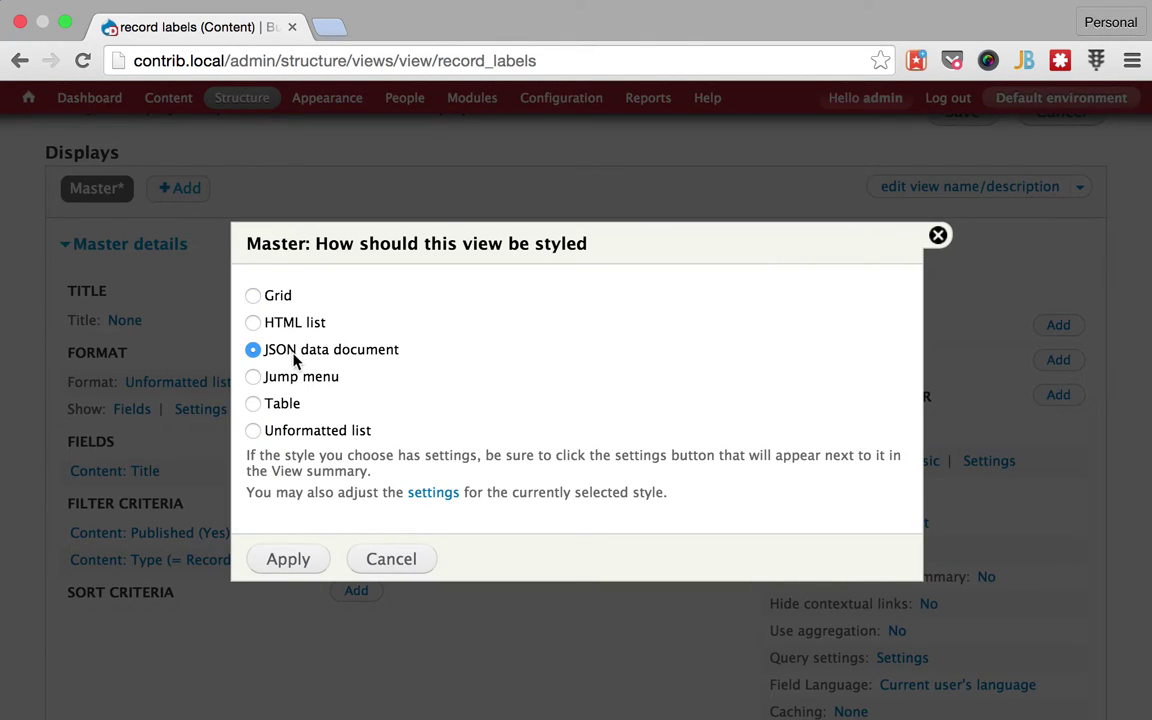
{"action": "left_click", "coordinate": [288, 560]}
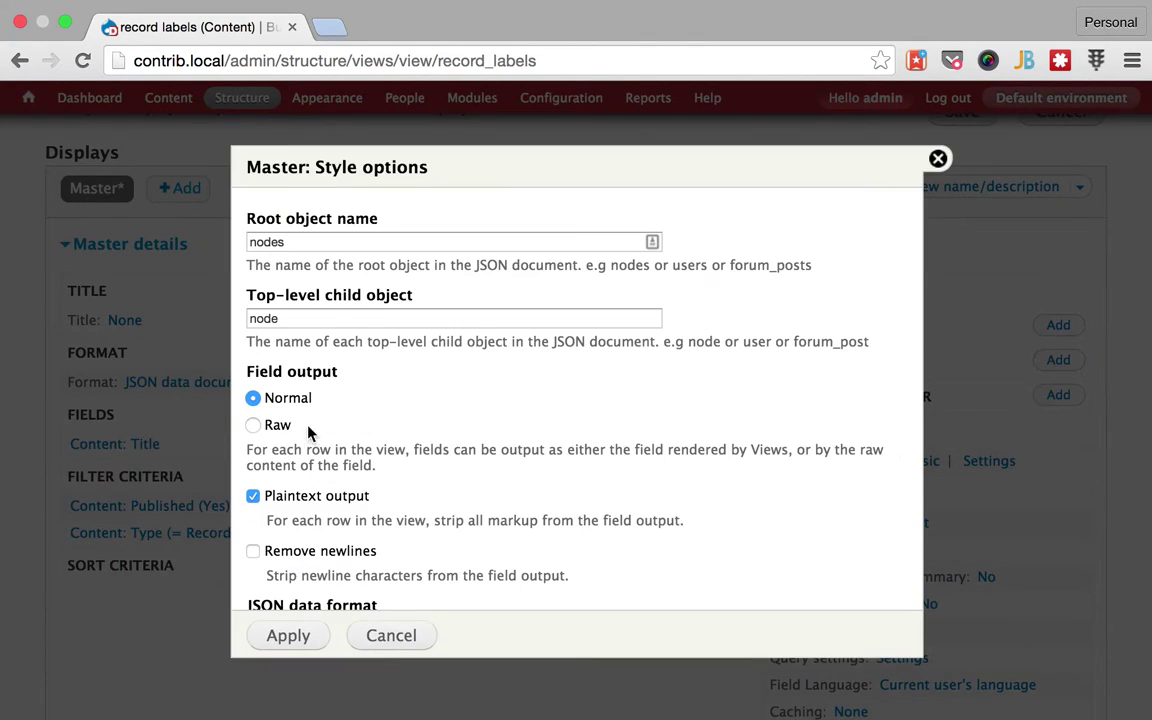
Step: Set the JSON root object name to "labels" and the top-level child object to "label"
{"action": "scroll", "coordinate": [325, 238], "scroll_direction": "down", "scroll_amount": 1}
{"action": "double_click", "coordinate": [334, 220]}
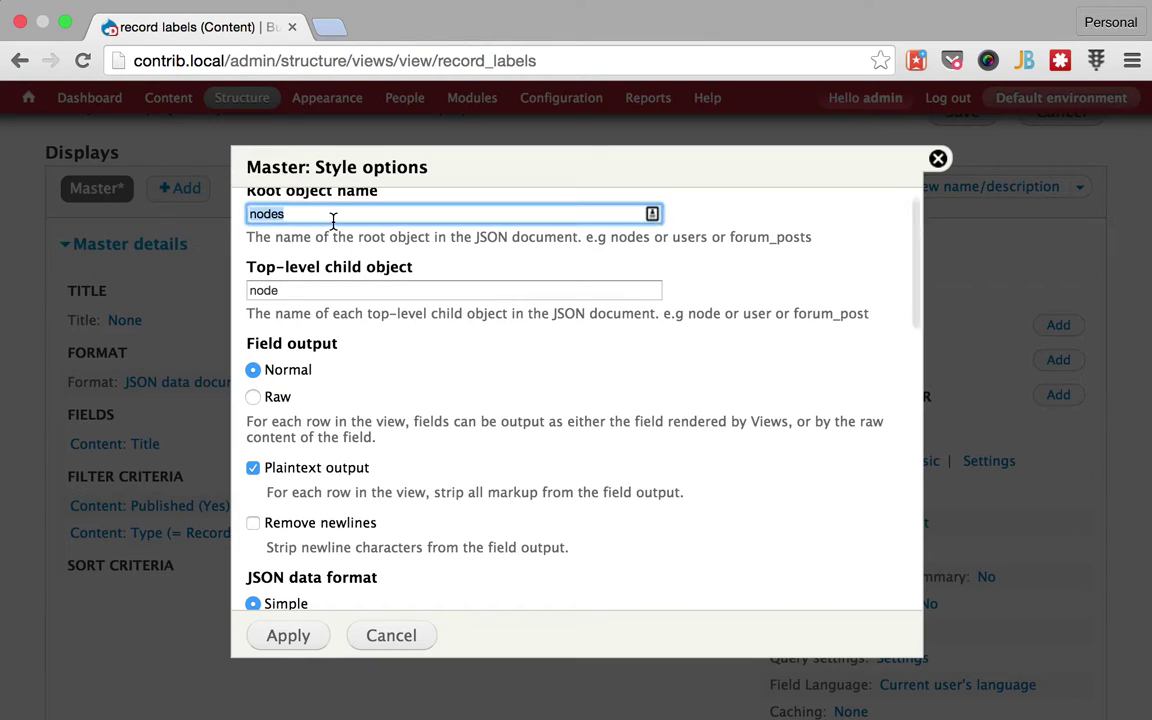
{"action": "type", "text": "labels"}
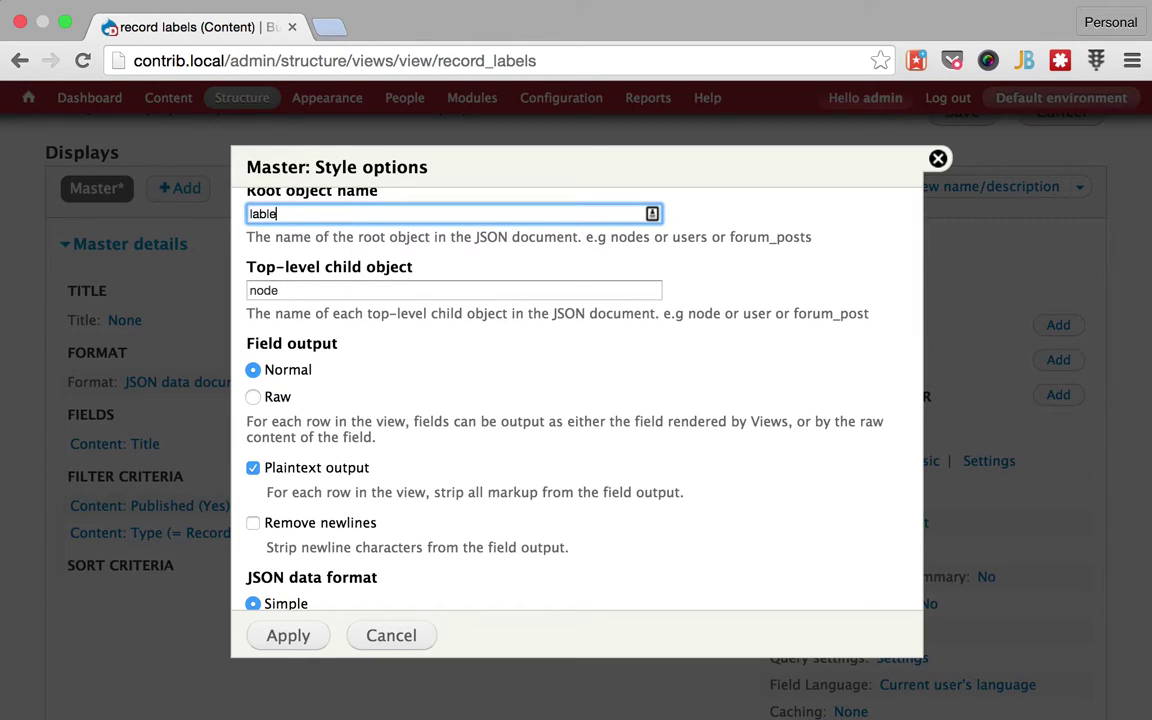
{"action": "key", "text": "Tab"}
{"action": "type", "text": "label"}
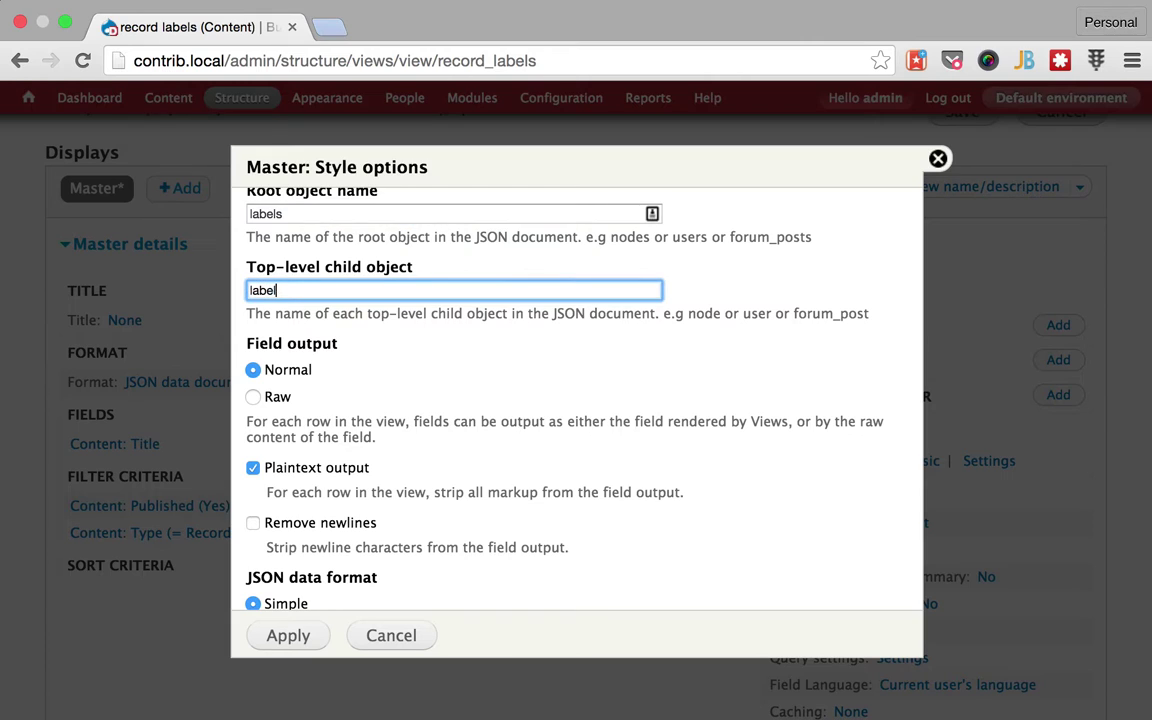
Step: Enable encoding of numeric strings as numbers in the JSON style options and apply them
{"action": "scroll", "coordinate": [350, 304], "scroll_direction": "down", "scroll_amount": 2}
{"action": "scroll", "coordinate": [368, 358], "scroll_direction": "down", "scroll_amount": 3}
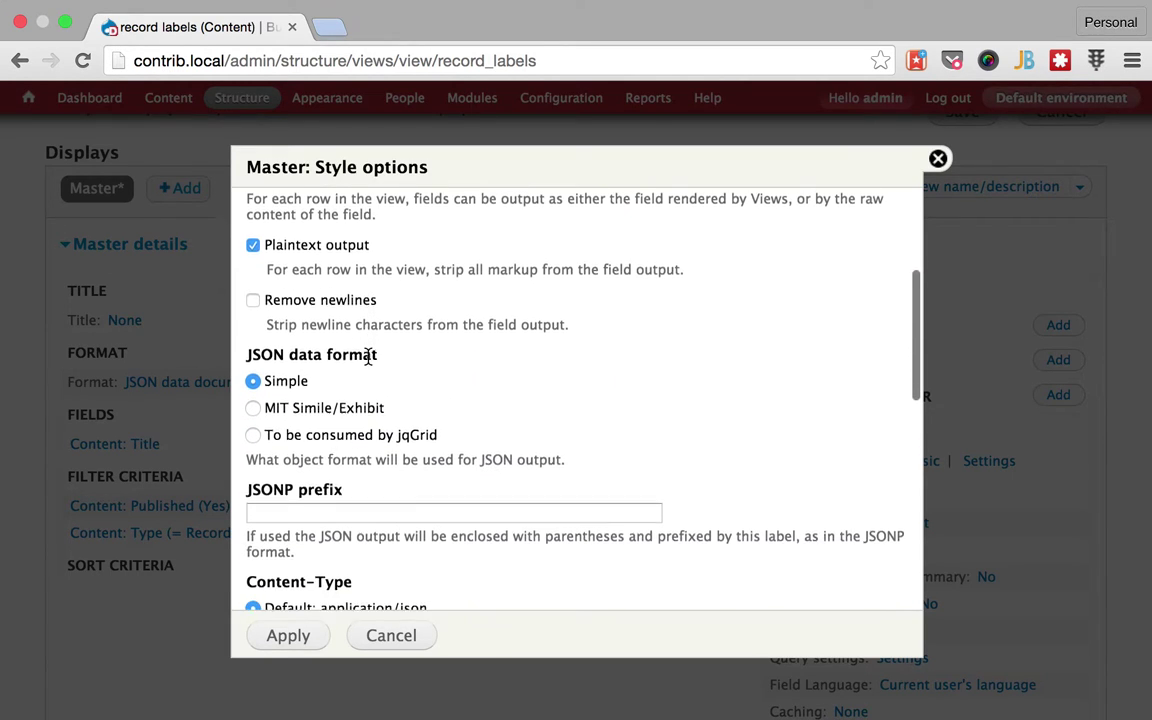
{"action": "scroll", "coordinate": [368, 362], "scroll_direction": "down", "scroll_amount": 8}
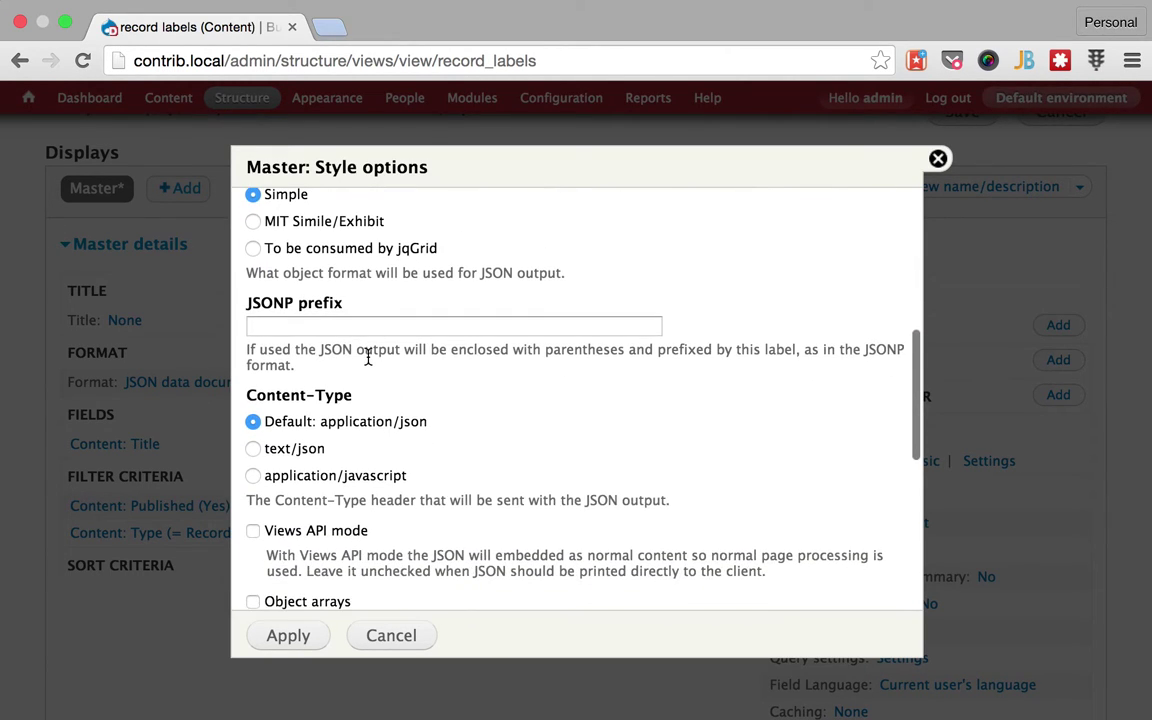
{"action": "scroll", "coordinate": [368, 362], "scroll_direction": "down", "scroll_amount": 1}
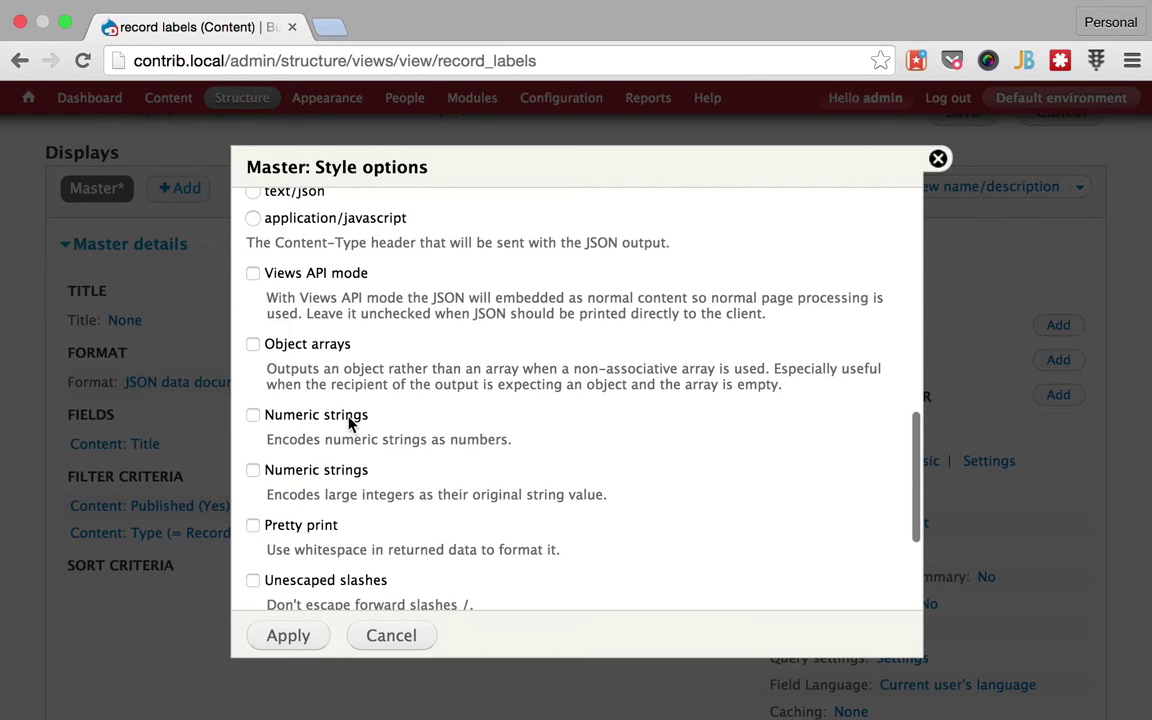
{"action": "left_click", "coordinate": [347, 416]}
{"action": "scroll", "coordinate": [350, 478], "scroll_direction": "down", "scroll_amount": 2}
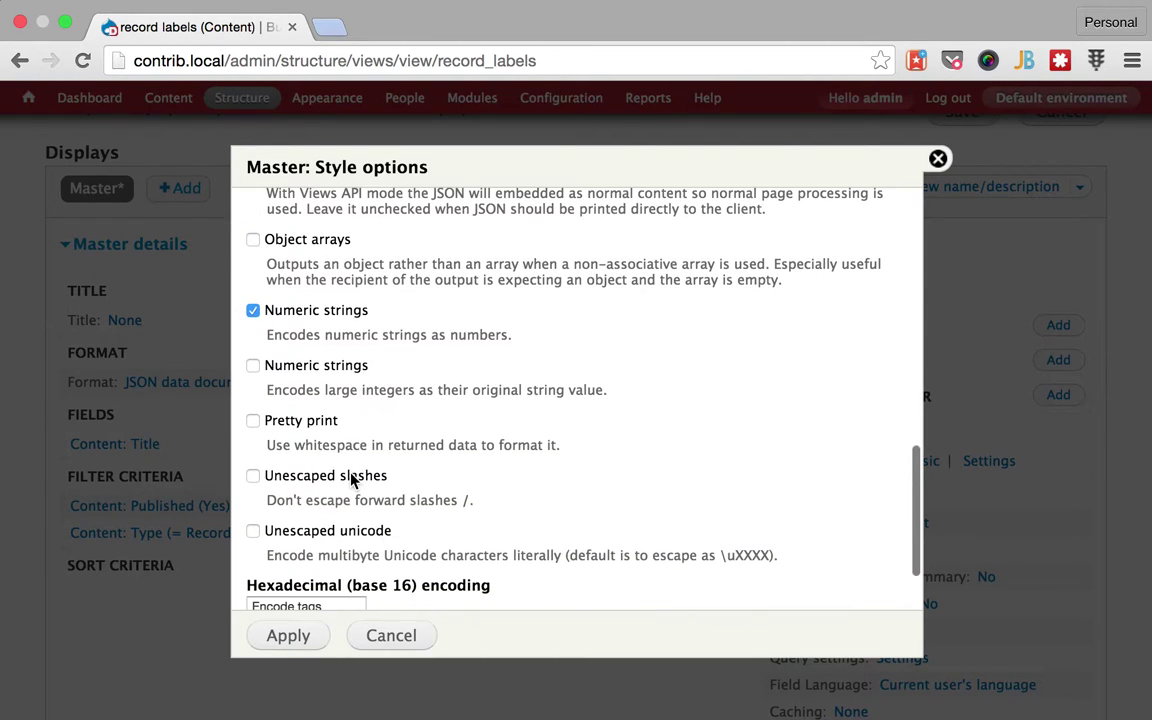
{"action": "scroll", "coordinate": [352, 477], "scroll_direction": "down", "scroll_amount": 2}
{"action": "scroll", "coordinate": [352, 477], "scroll_direction": "down", "scroll_amount": 2}
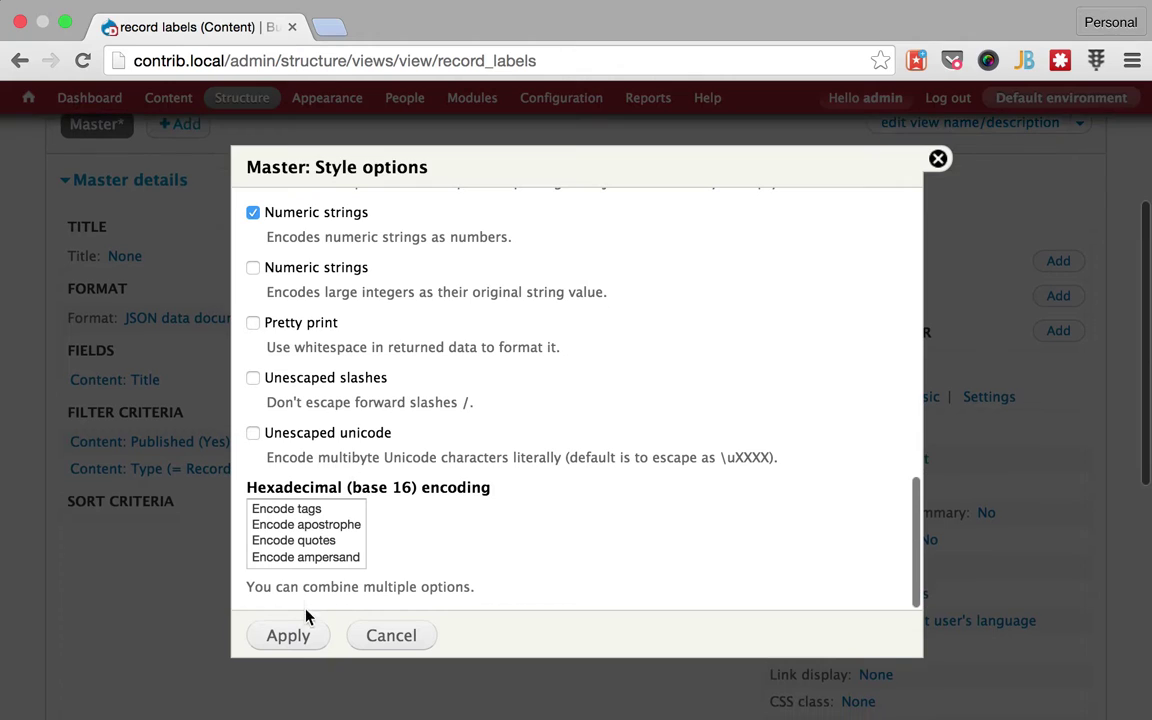
{"action": "left_click", "coordinate": [301, 648]}
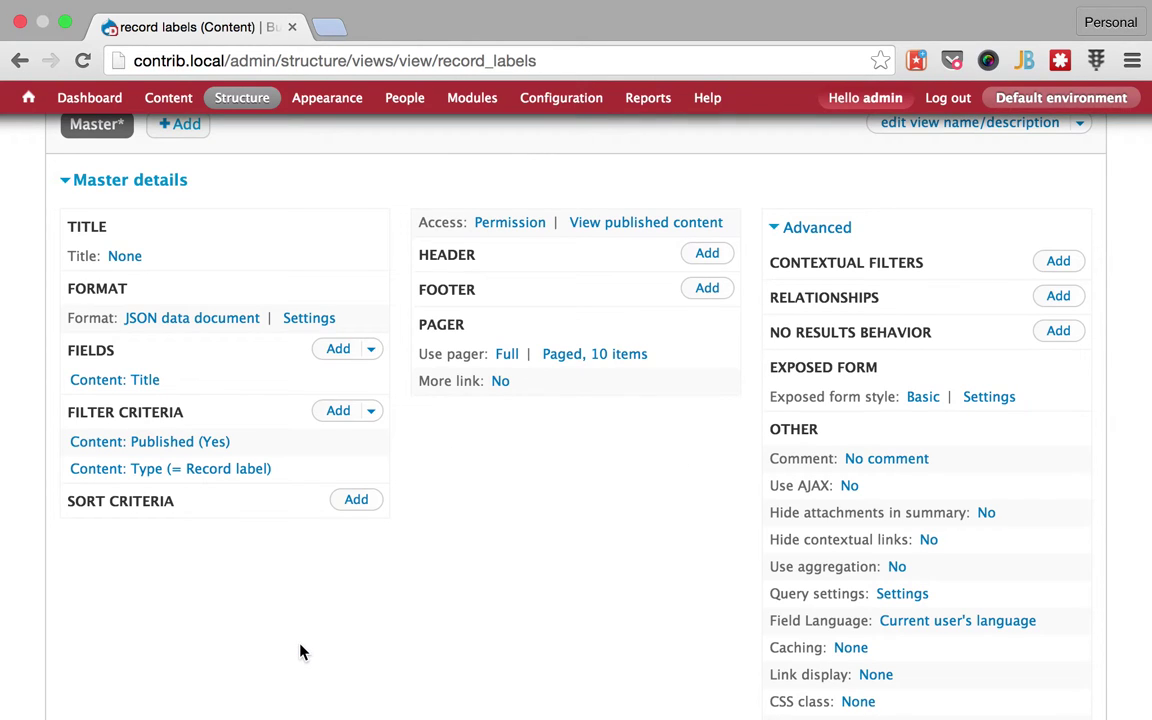
Step: Examine the title entry in the view's JSON preview
{"action": "scroll", "coordinate": [301, 652], "scroll_direction": "down", "scroll_amount": 10}
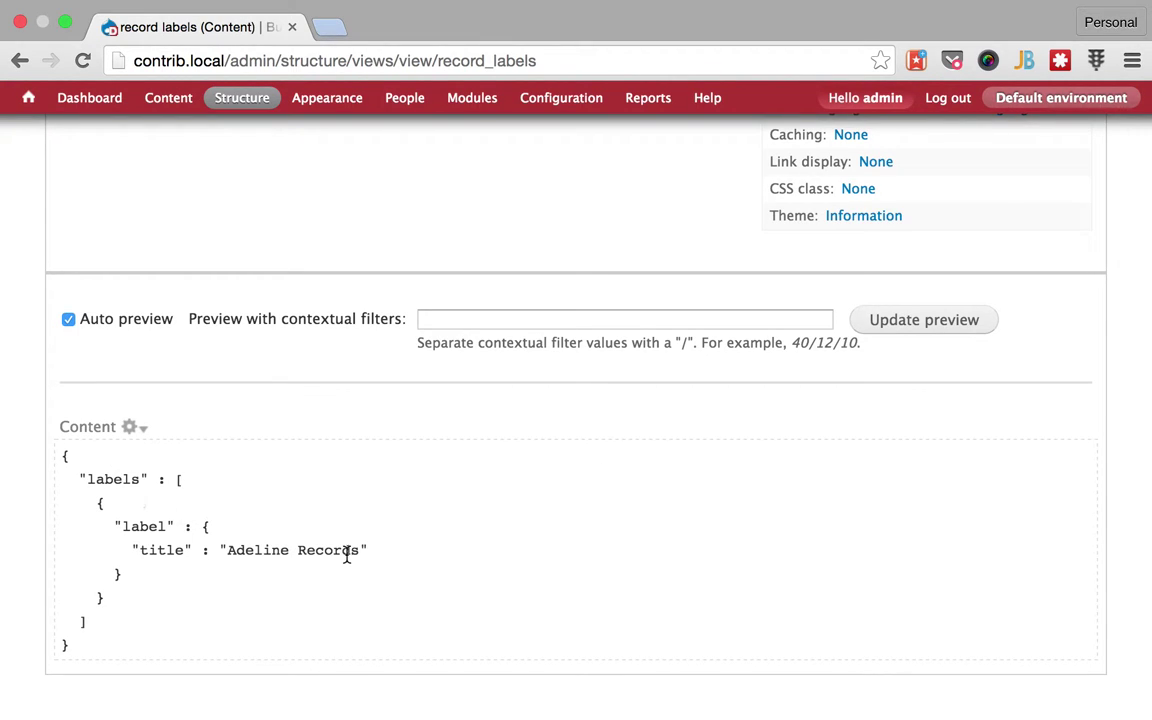
{"action": "triple_click", "coordinate": [237, 557]}
{"action": "scroll", "coordinate": [237, 557], "scroll_direction": "up", "scroll_amount": 3}
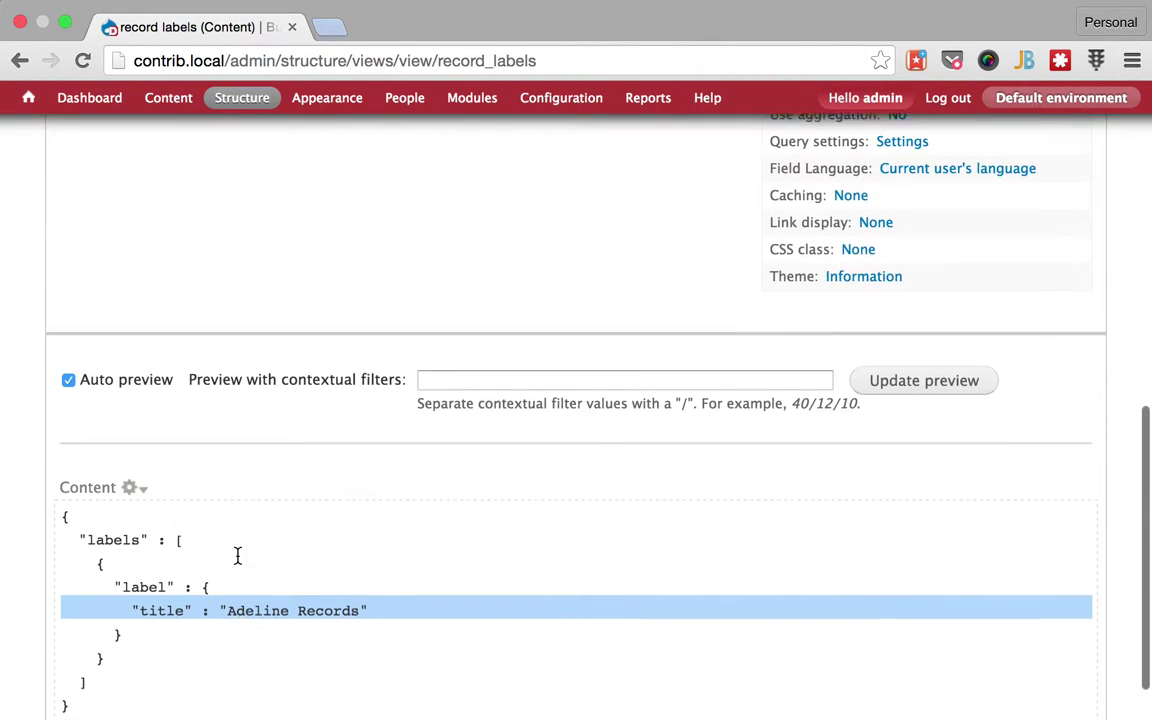
Step: Start adding fields to the view, check the labels resource outline in TextMate, and select the Content: Managed bands field in Chrome
{"action": "left_click", "coordinate": [237, 561]}
{"action": "scroll", "coordinate": [237, 563], "scroll_direction": "up", "scroll_amount": 10}
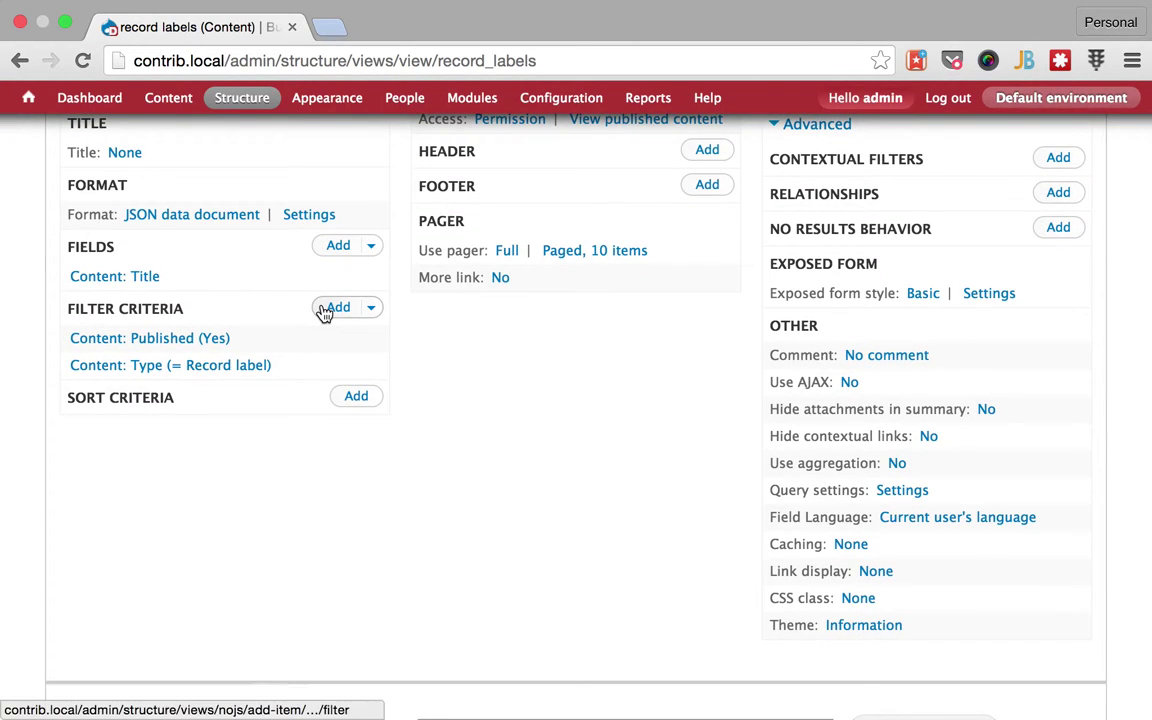
{"action": "left_click", "coordinate": [332, 257]}
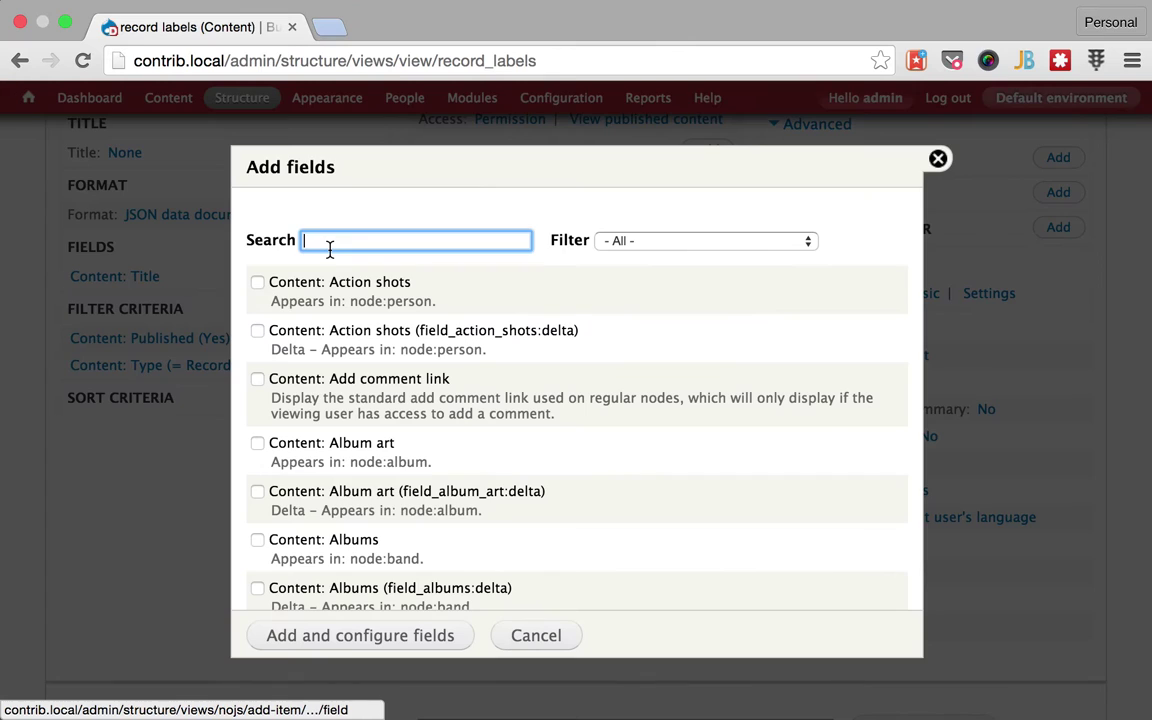
{"action": "key", "text": "super+Tab"}
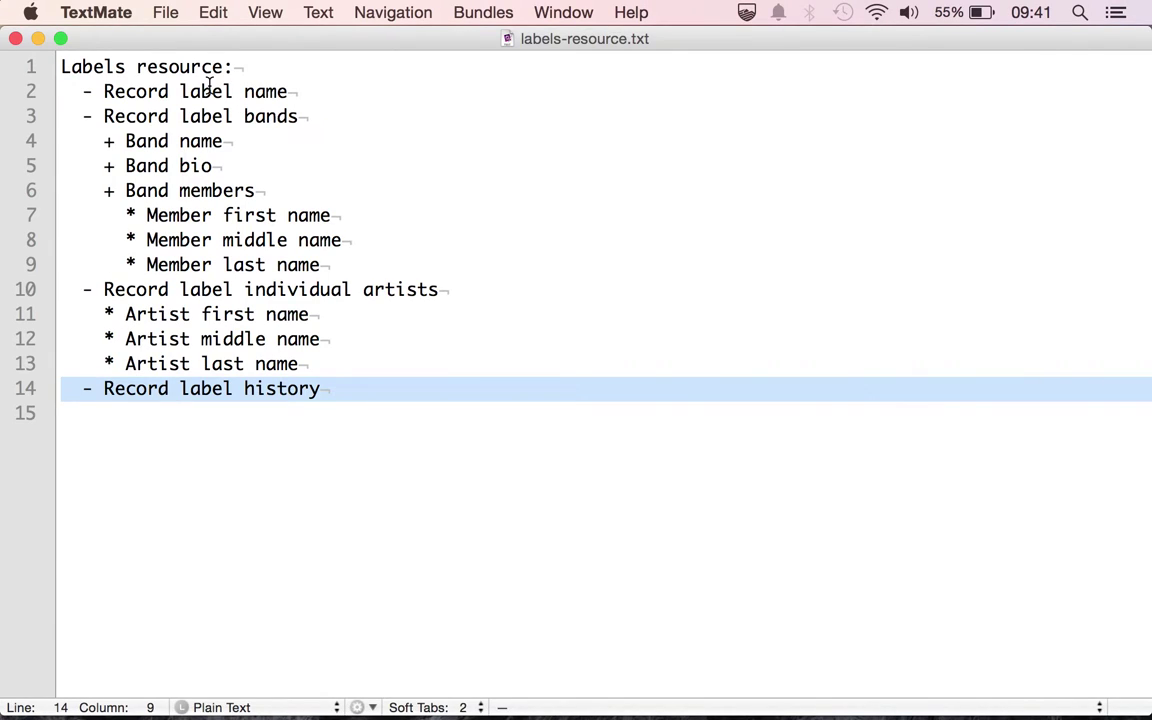
{"action": "double_click", "coordinate": [277, 91]}
{"action": "double_click", "coordinate": [270, 118]}
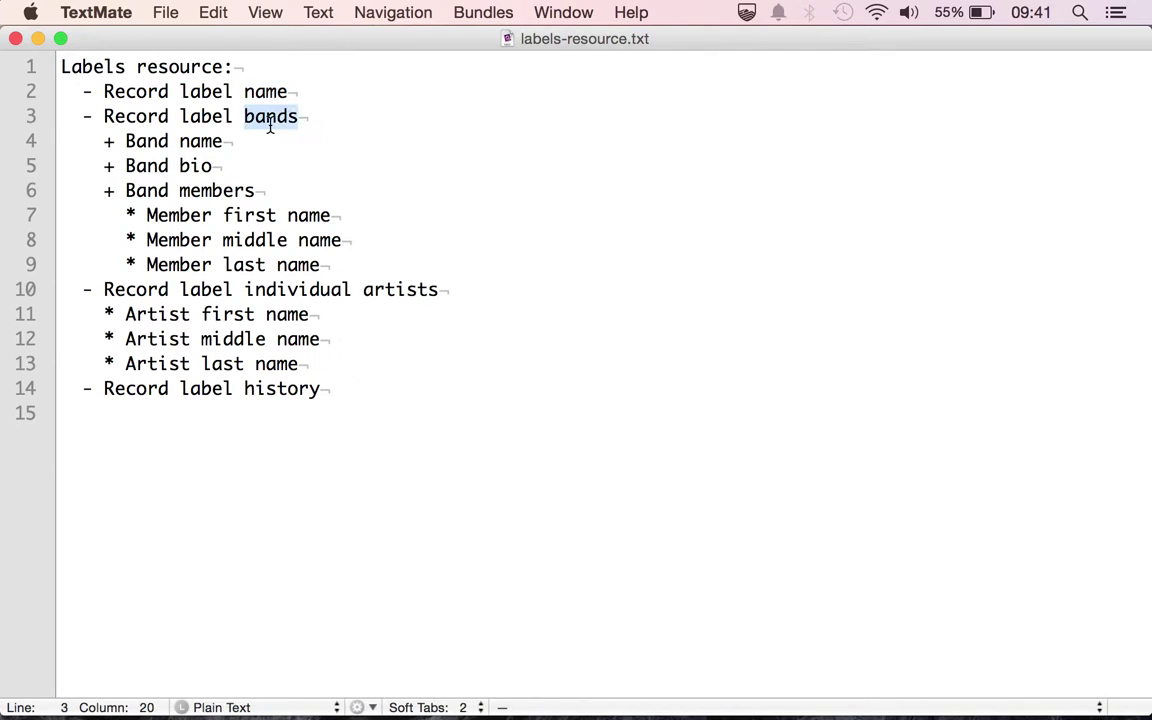
{"action": "key", "text": "super+Tab"}
{"action": "type", "text": "ban"}
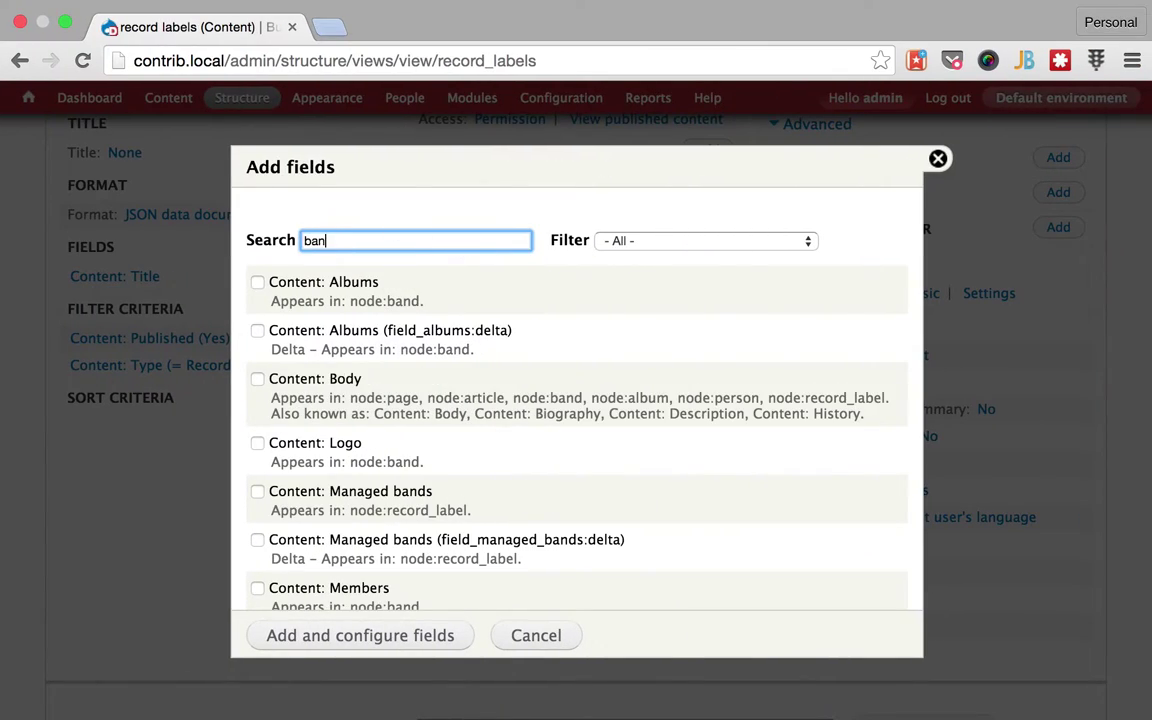
{"action": "type", "text": "ds"}
{"action": "left_click", "coordinate": [386, 288]}
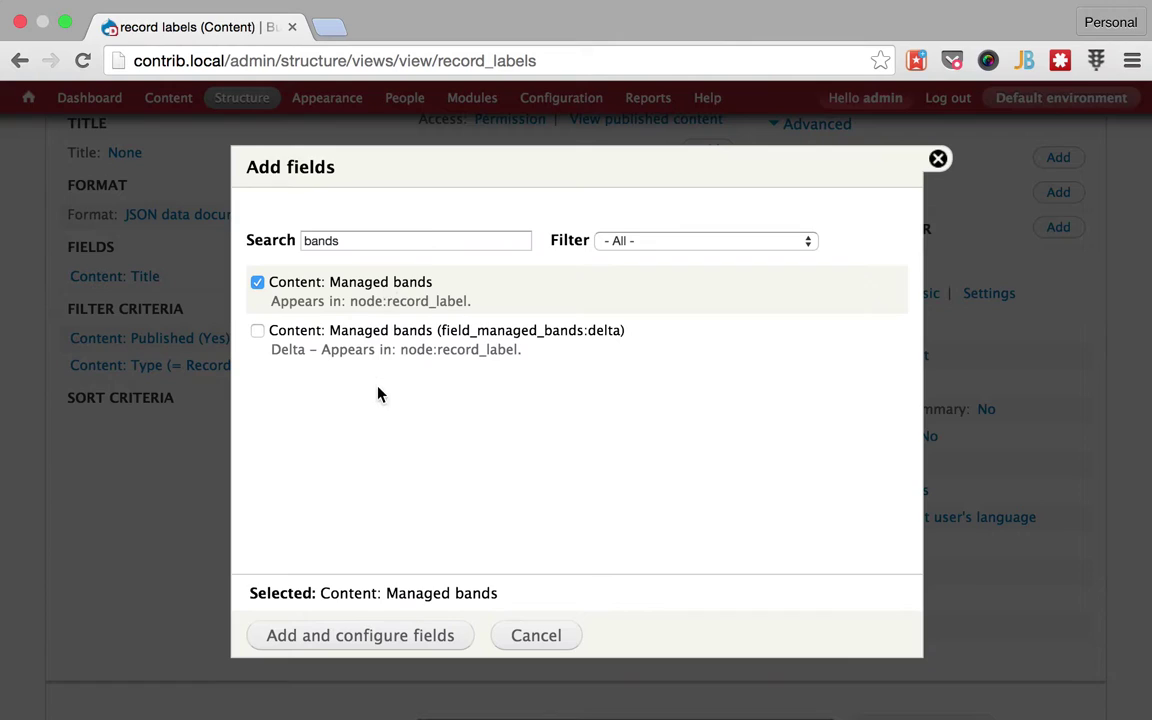
Step: Recheck the outline in TextMate, then search the fields for "artis" in Chrome and select Content: Managed artists as well
{"action": "key", "text": "super+Tab"}
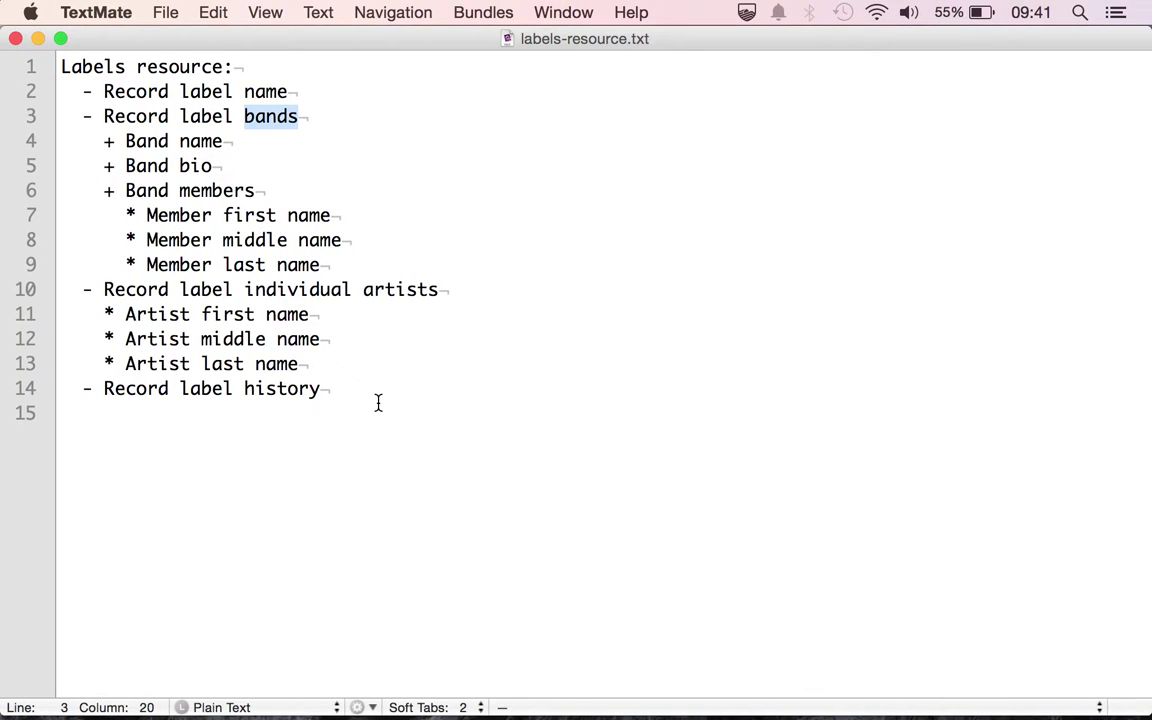
{"action": "key", "text": "super+Tab"}
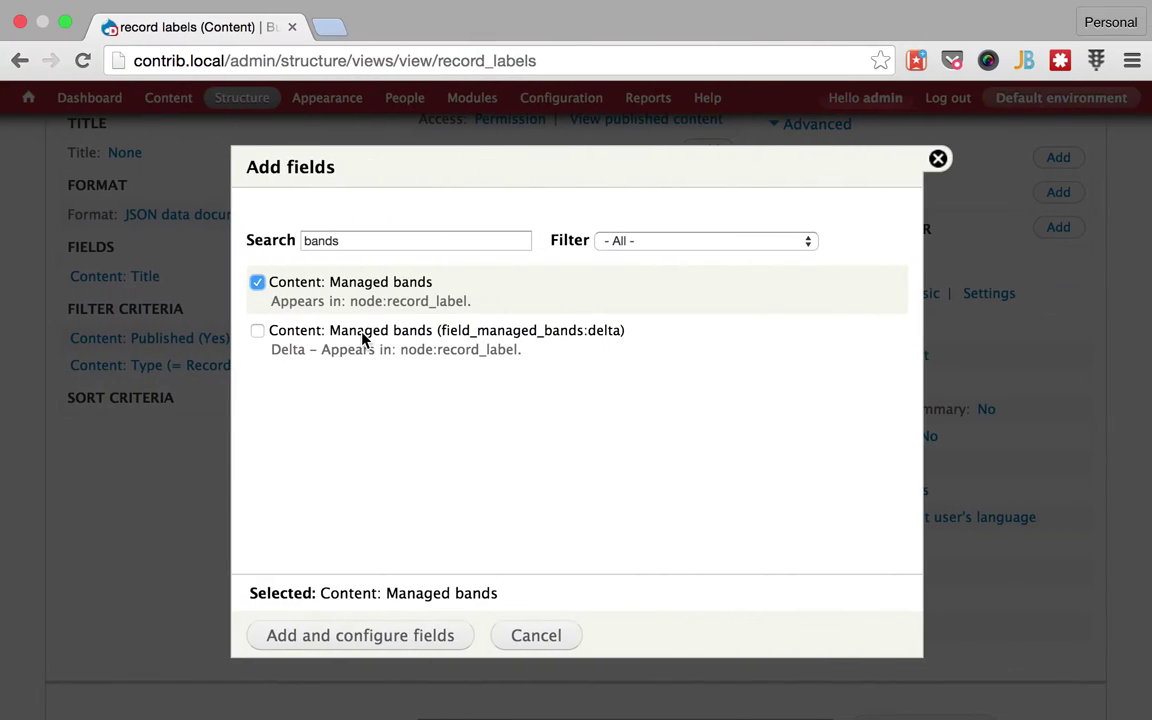
{"action": "double_click", "coordinate": [368, 243]}
{"action": "type", "text": "art"}
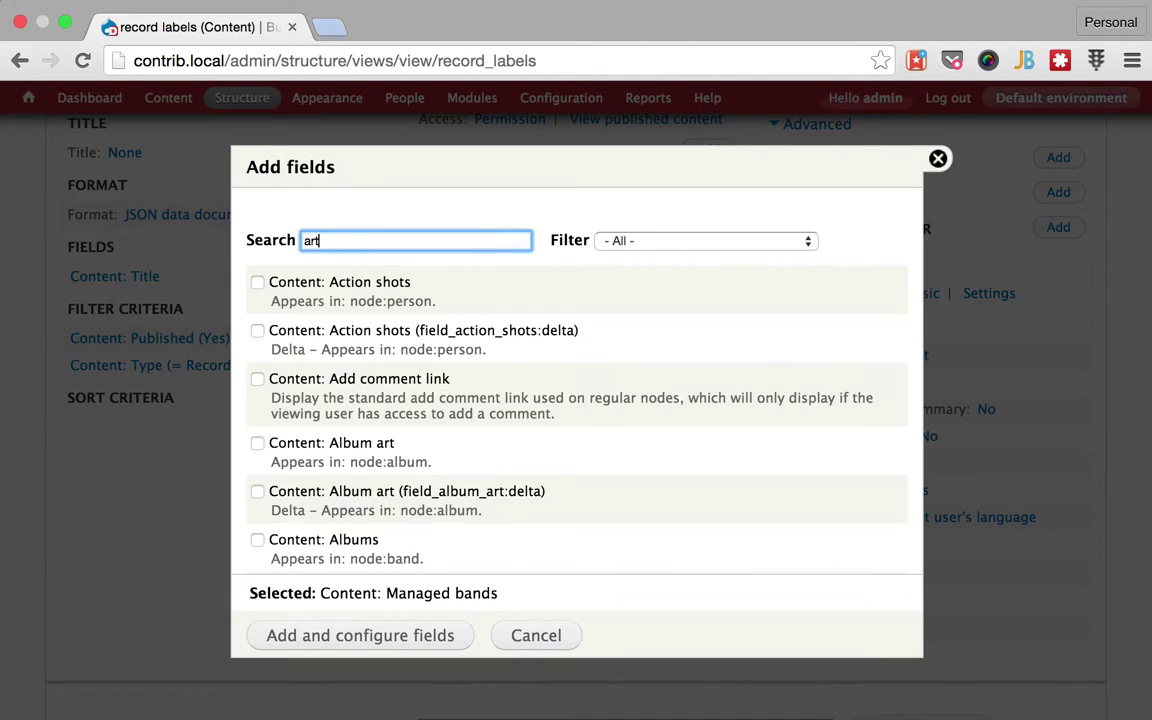
{"action": "type", "text": "is"}
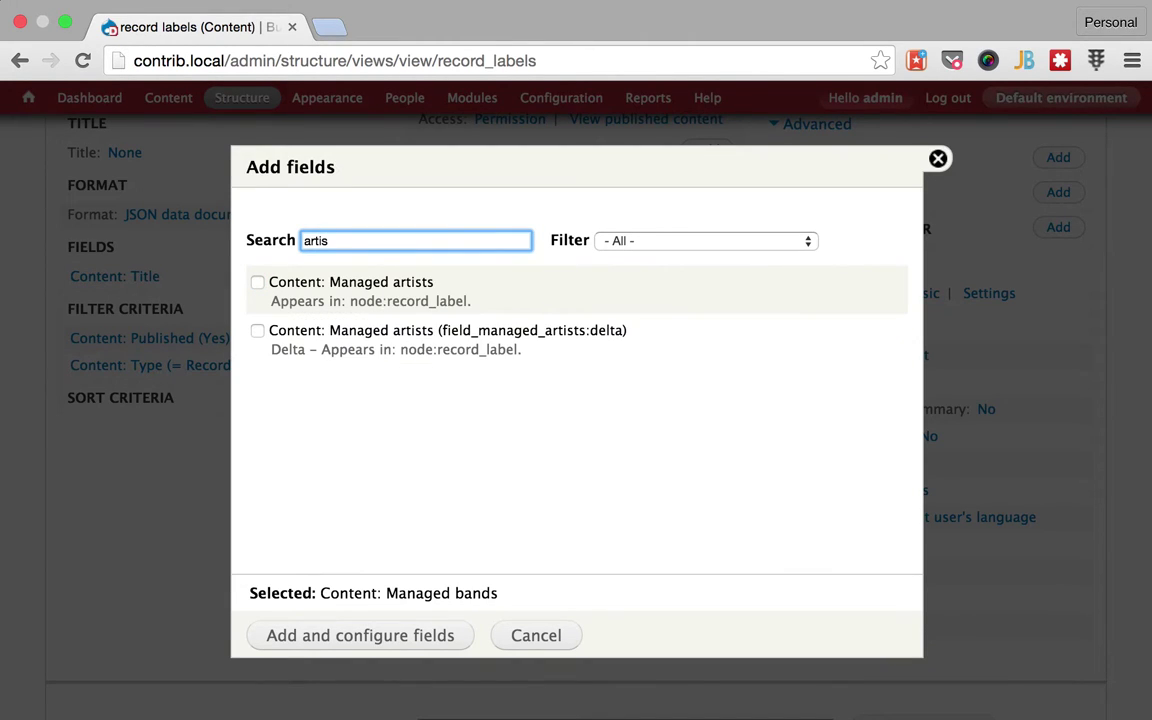
{"action": "left_click", "coordinate": [427, 287]}
Step: Recheck the outline in TextMate, select Content: History in Chrome, and add the three selected fields for configuration
{"action": "key", "text": "super+Tab"}
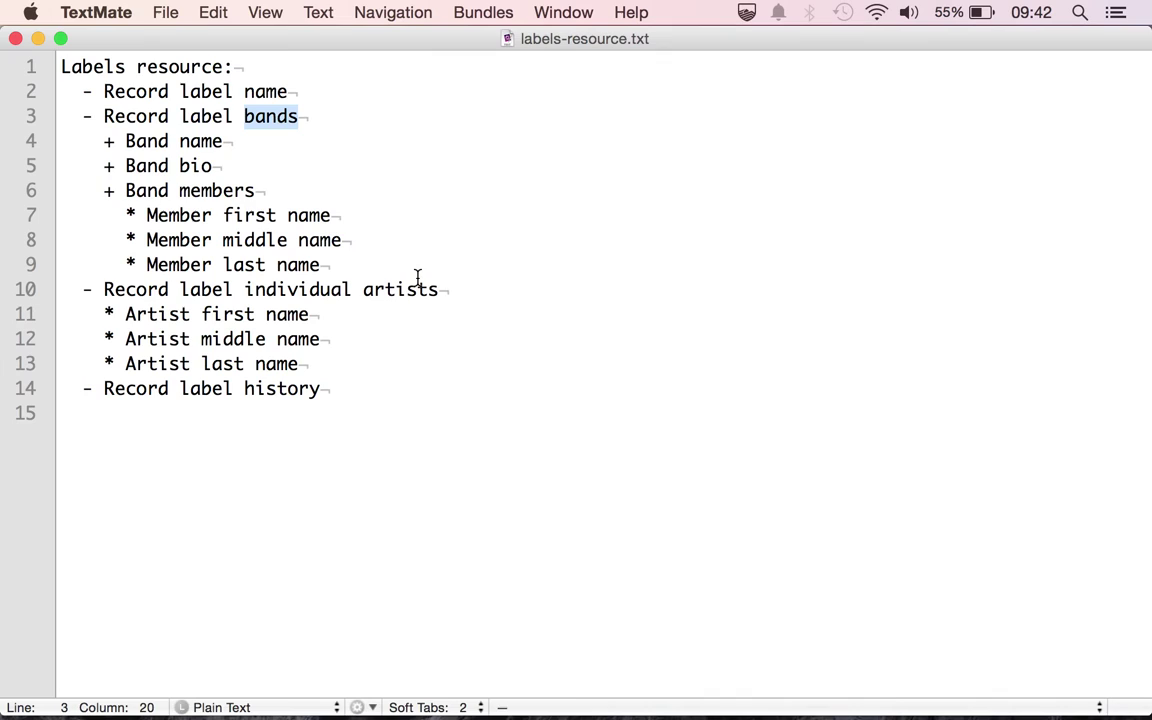
{"action": "key", "text": "super+Tab"}
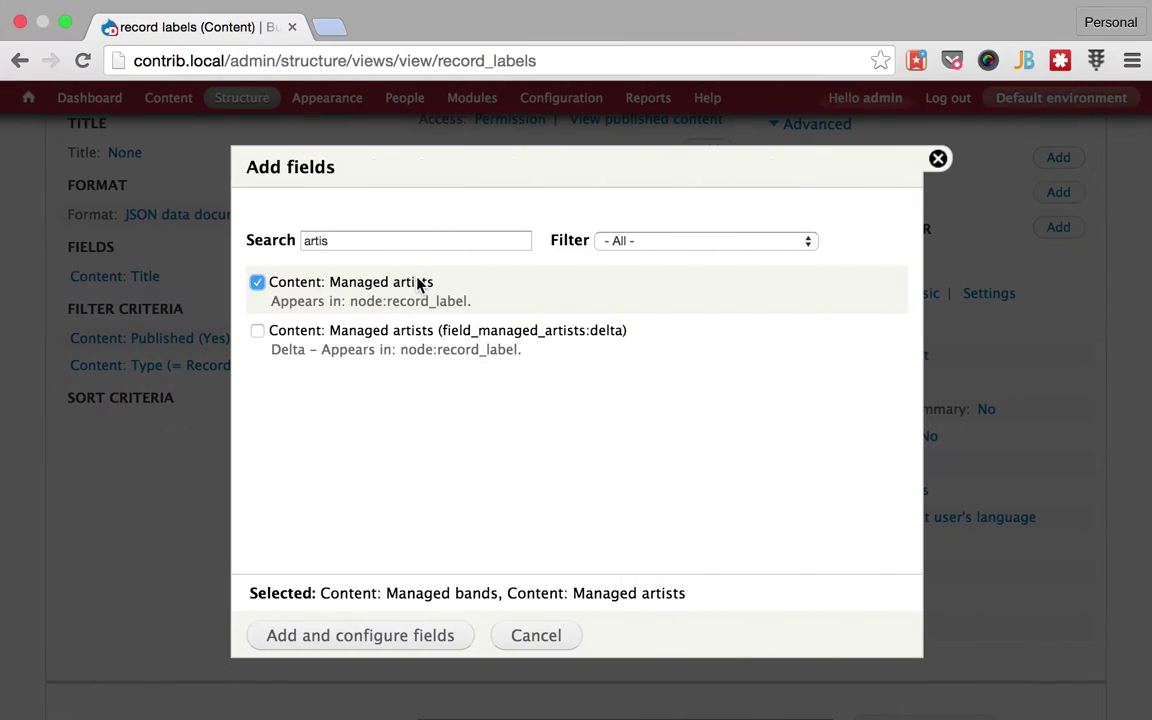
{"action": "double_click", "coordinate": [365, 236]}
{"action": "type", "text": "his"}
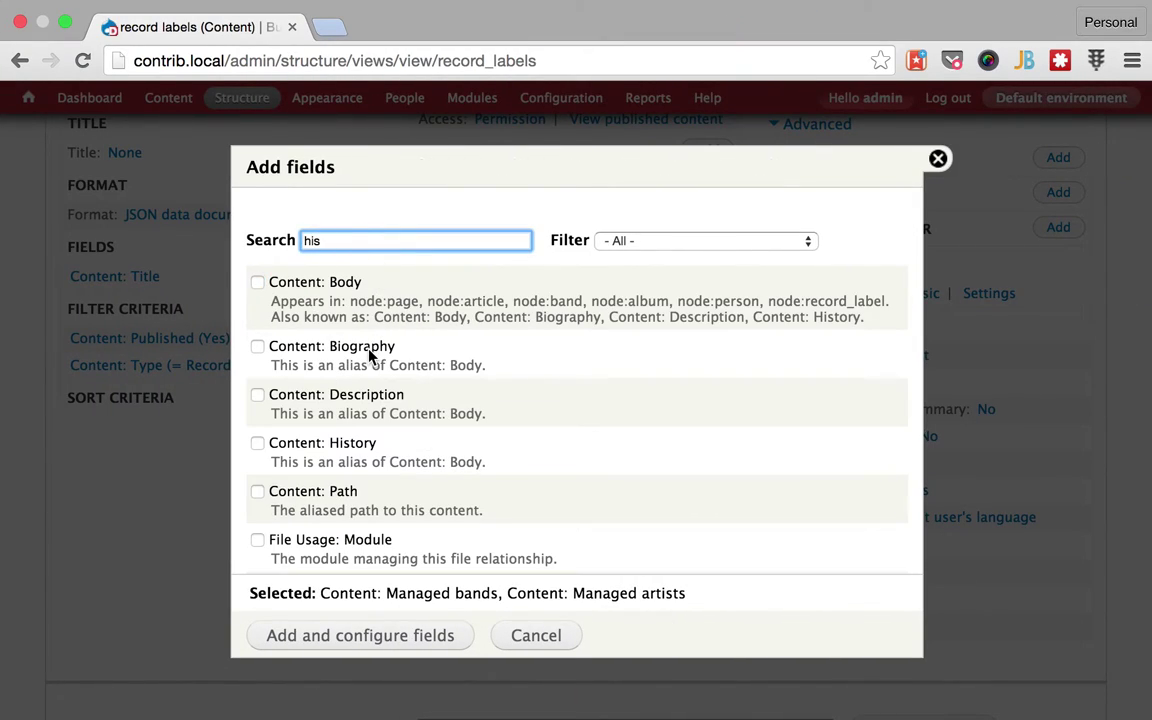
{"action": "left_click", "coordinate": [348, 443]}
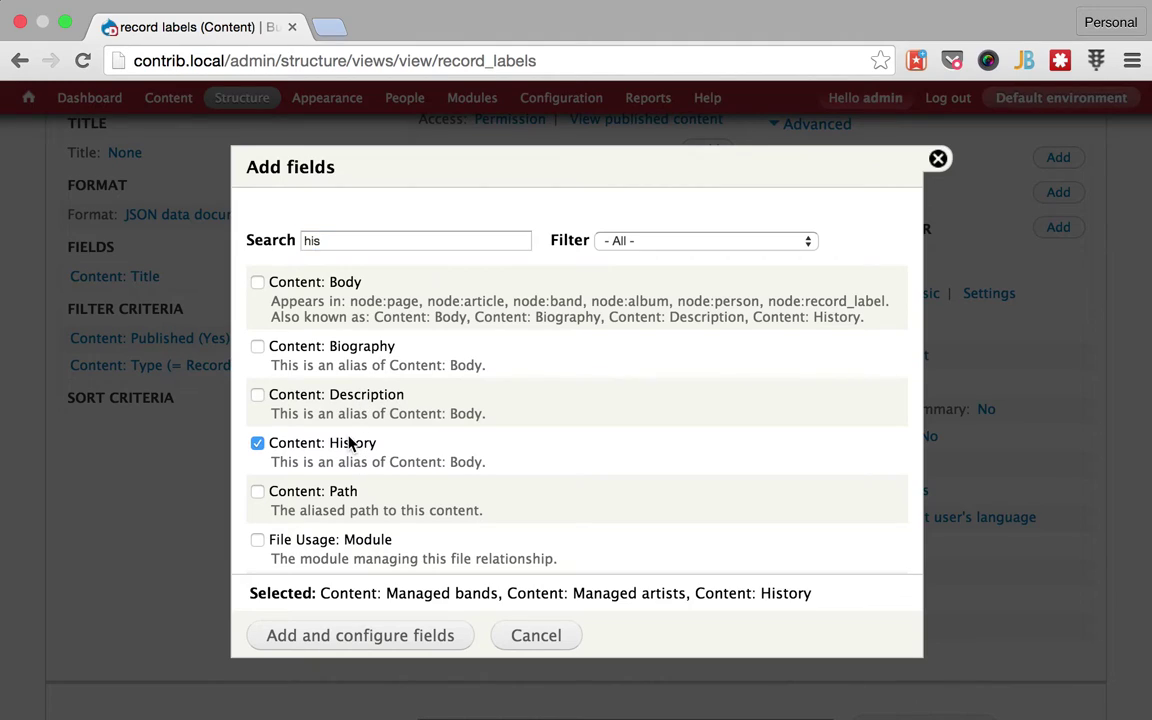
{"action": "left_click", "coordinate": [390, 634]}
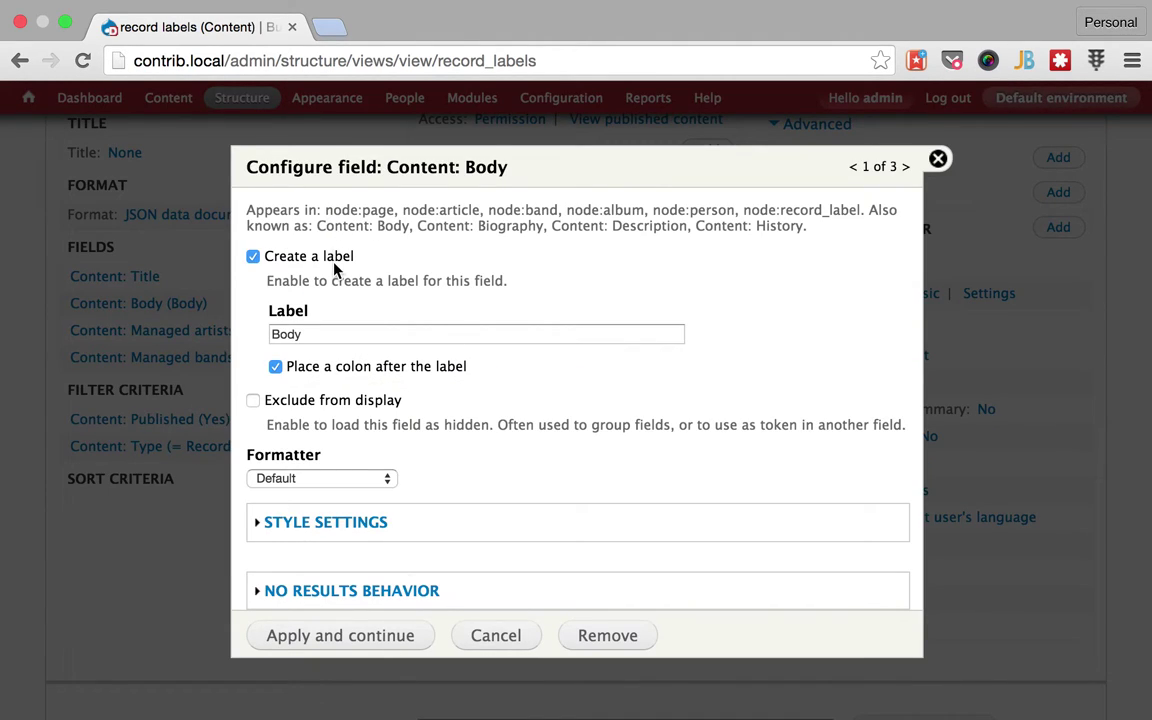
Step: Set the Content: Body field's label to "history" and apply it to continue to the following field
{"action": "double_click", "coordinate": [428, 340]}
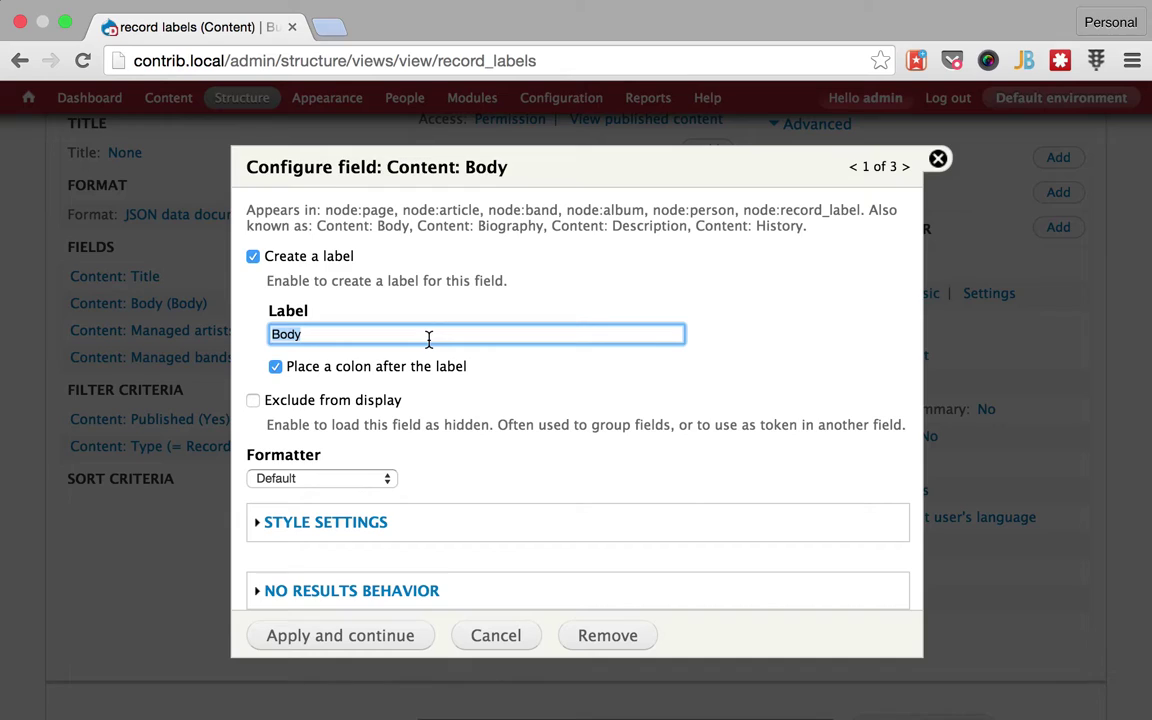
{"action": "type", "text": "history"}
{"action": "double_click", "coordinate": [418, 339]}
{"action": "scroll", "coordinate": [465, 397], "scroll_direction": "down", "scroll_amount": 2}
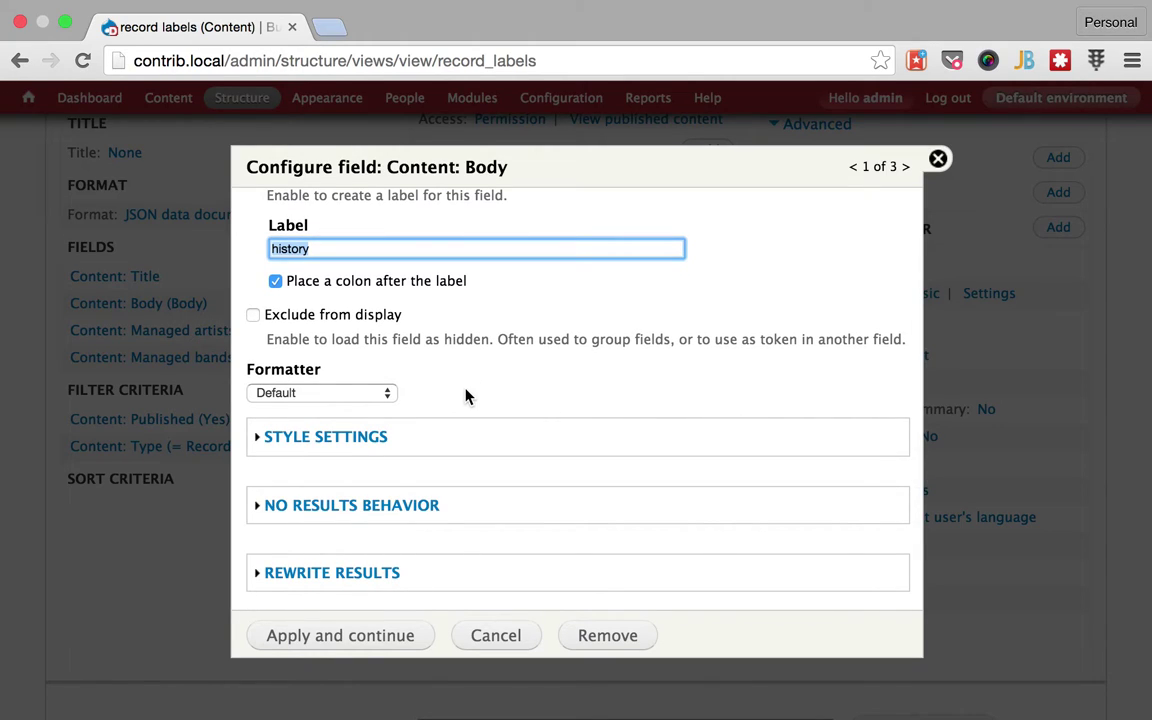
{"action": "double_click", "coordinate": [488, 167]}
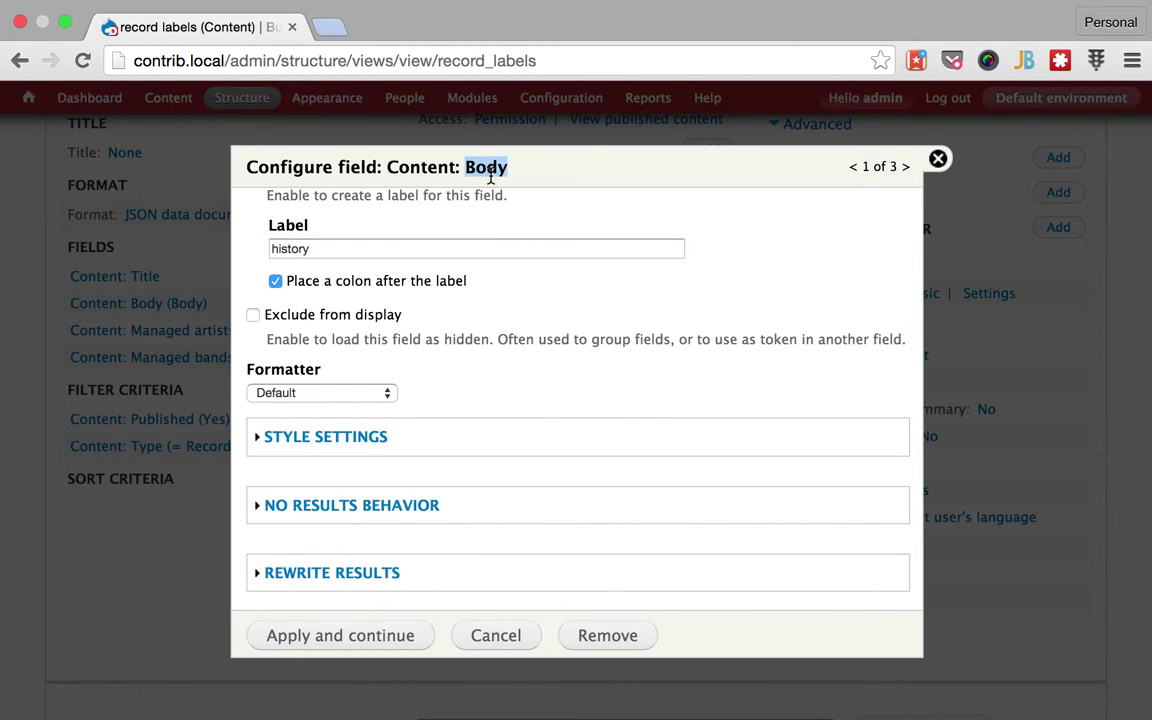
{"action": "left_click", "coordinate": [470, 249]}
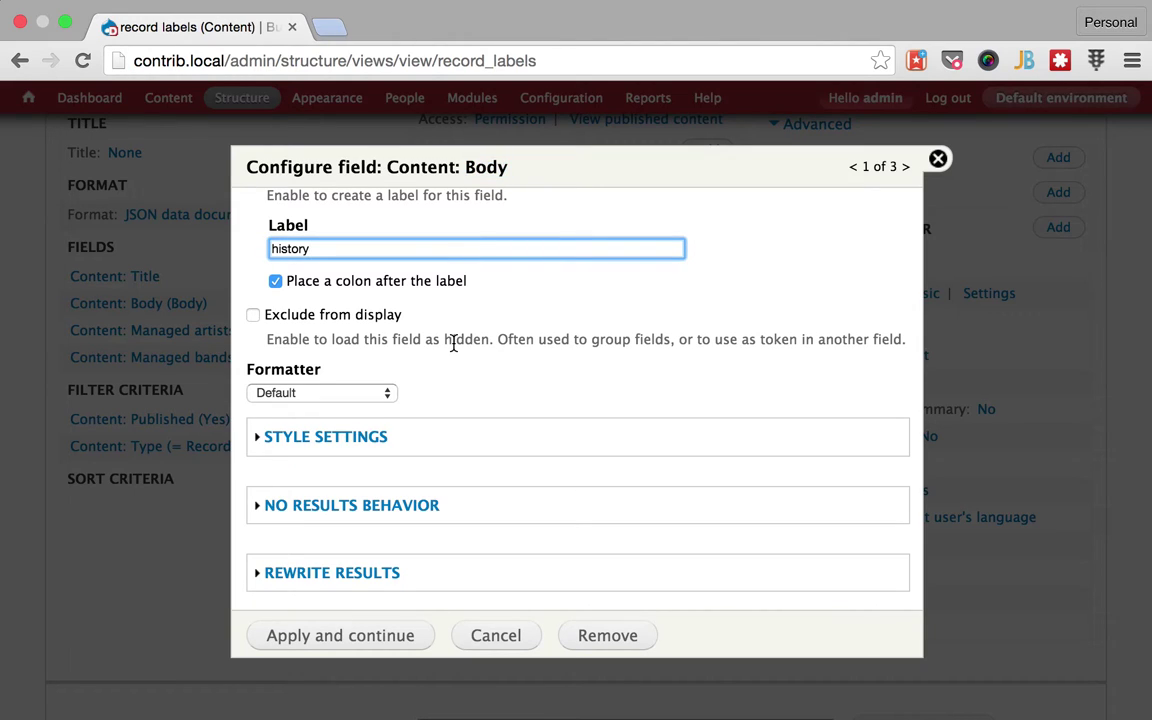
{"action": "scroll", "coordinate": [454, 345], "scroll_direction": "down", "scroll_amount": 1}
{"action": "left_click", "coordinate": [327, 635]}
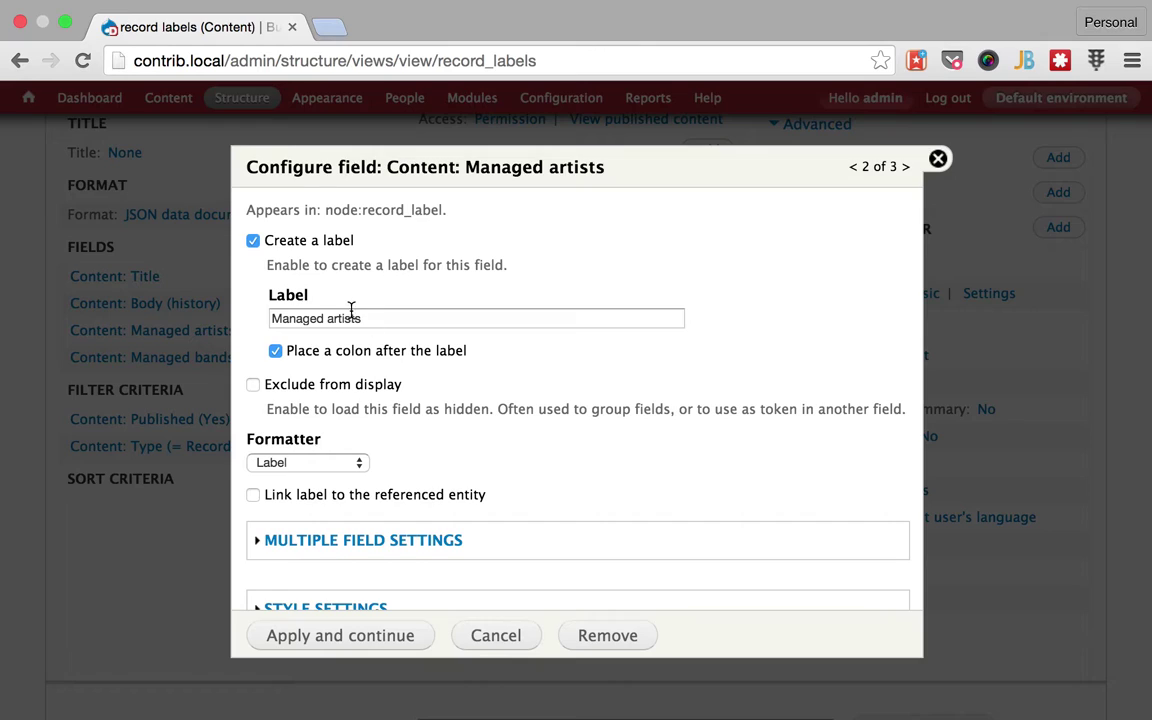
Step: Shorten the Managed artists label to "artists" and the Managed bands label to "bands", applying both field configurations
{"action": "left_click", "coordinate": [355, 316]}
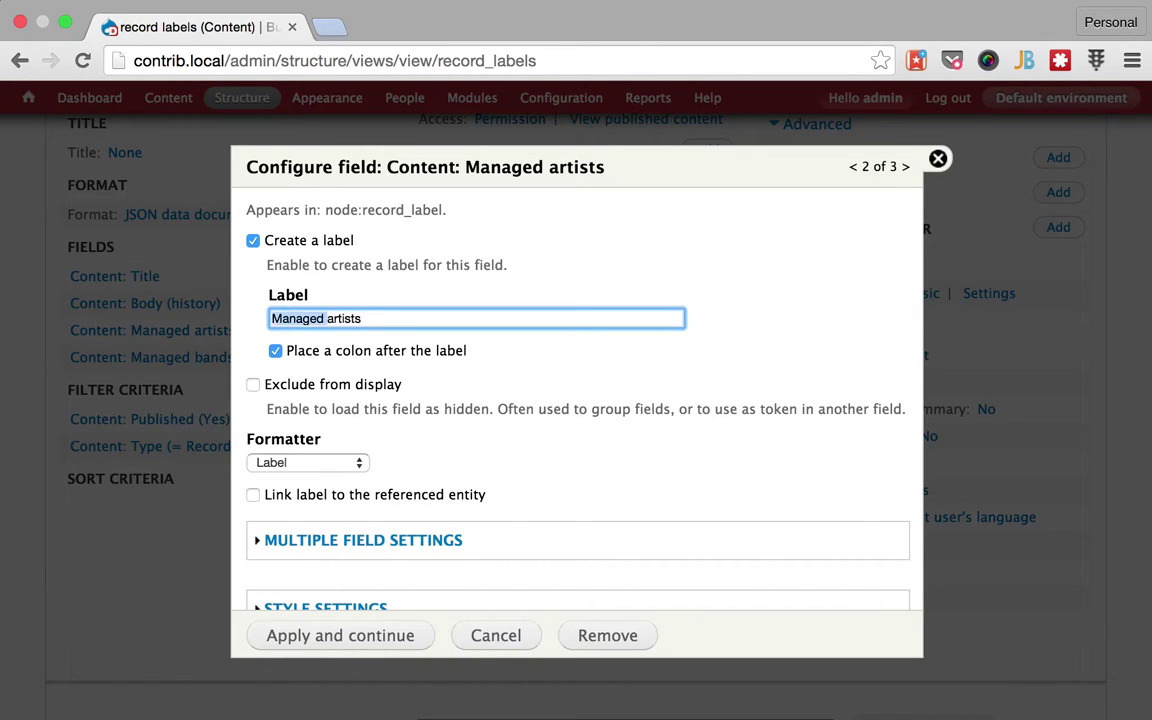
{"action": "key", "text": "BackSpace"}
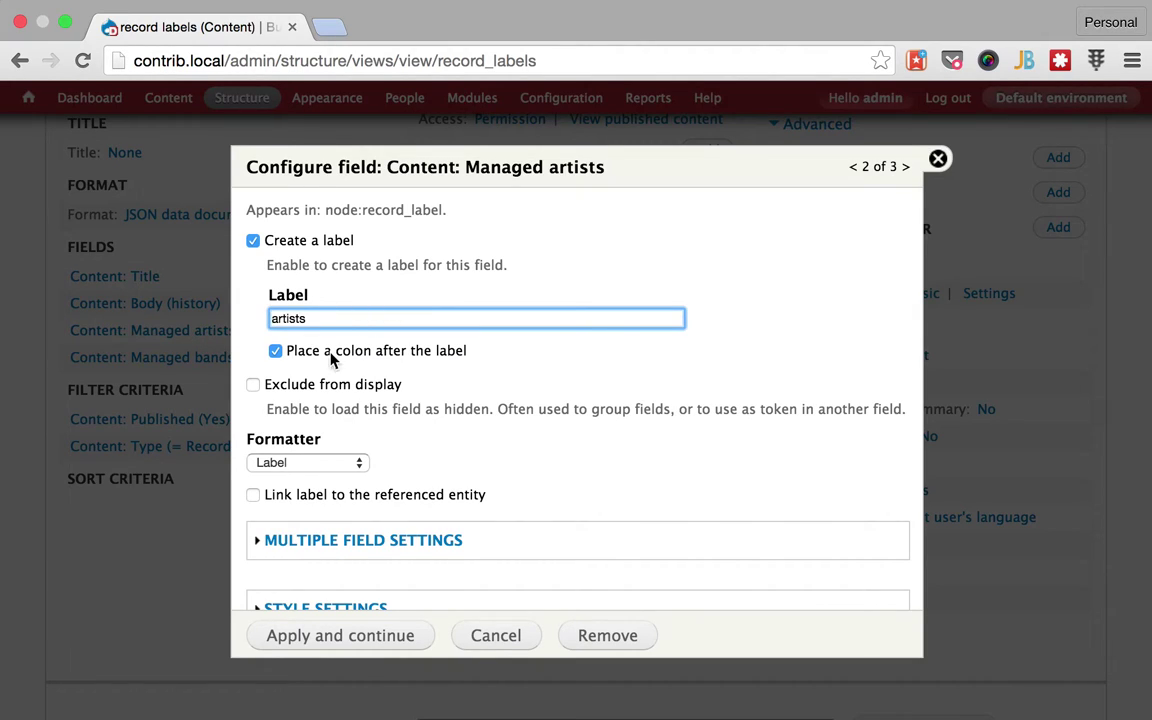
{"action": "left_click", "coordinate": [325, 638]}
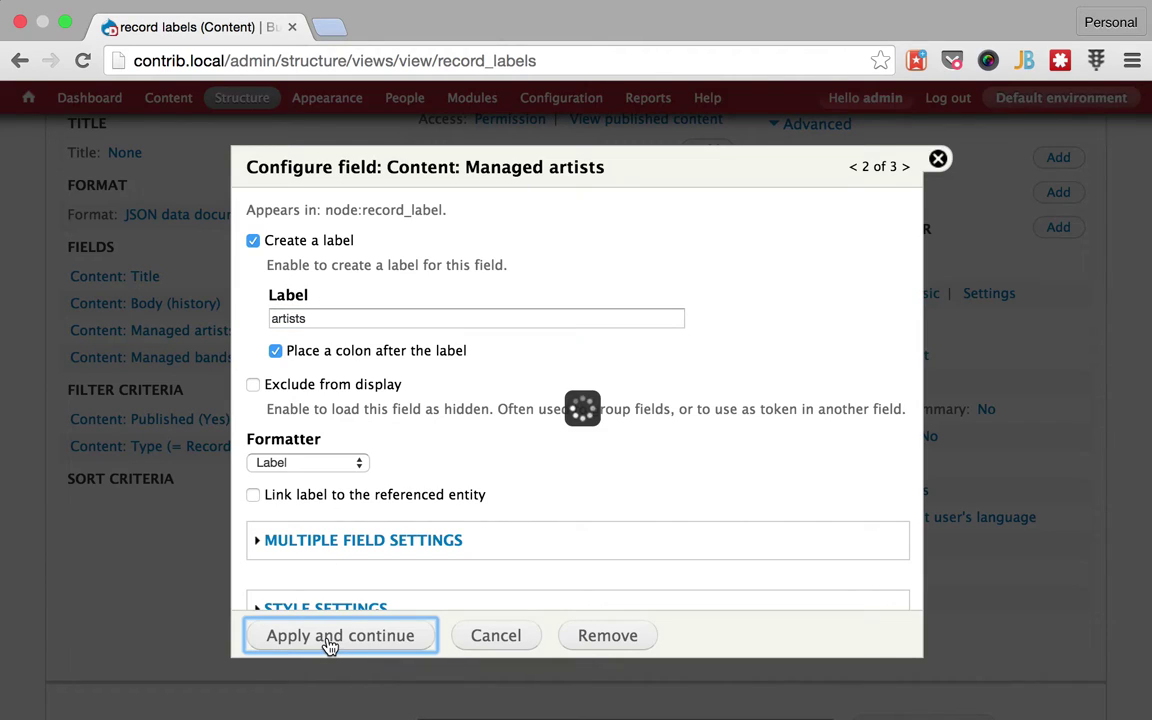
{"action": "left_click", "coordinate": [334, 318]}
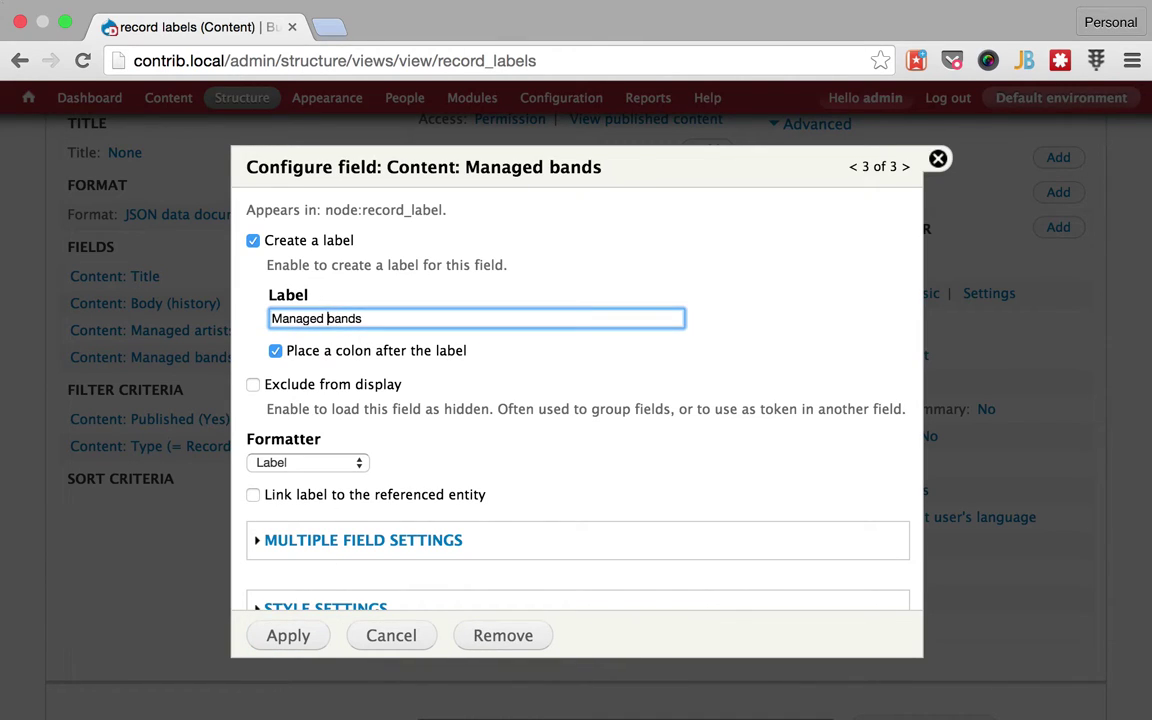
{"action": "key", "text": "alt+BackSpace"}
{"action": "left_click", "coordinate": [285, 637]}
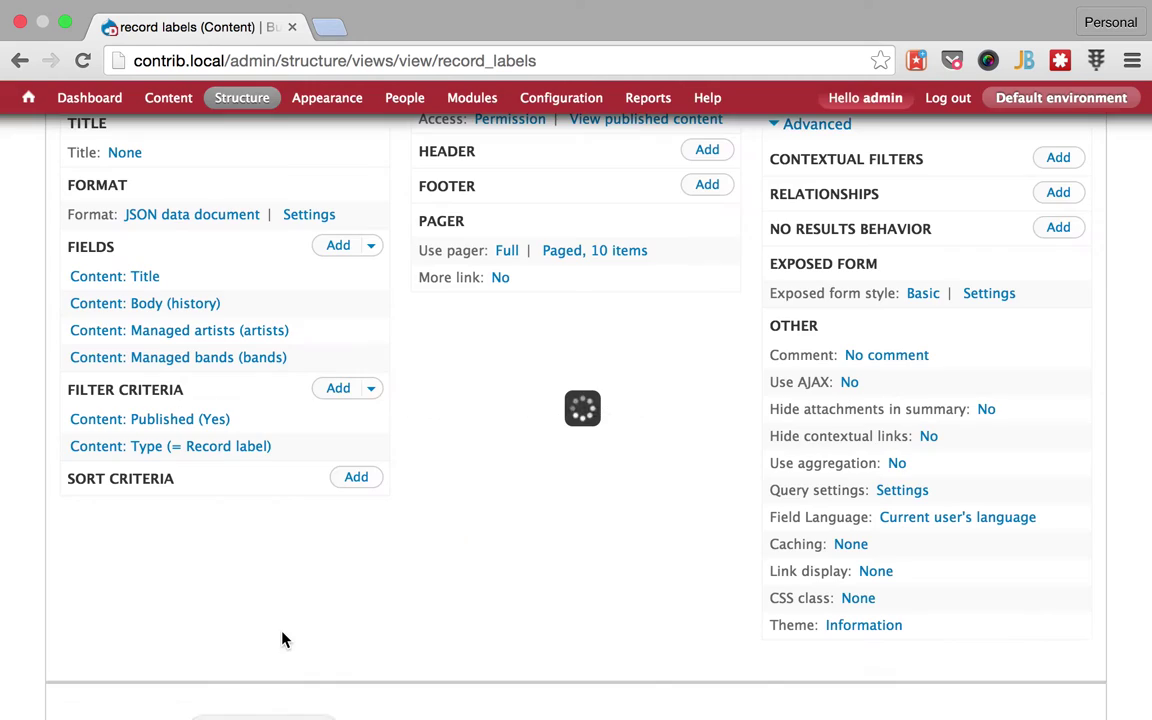
Step: Examine how the artists and bands values are output in the view's JSON preview
{"action": "scroll", "coordinate": [530, 445], "scroll_direction": "down", "scroll_amount": 10}
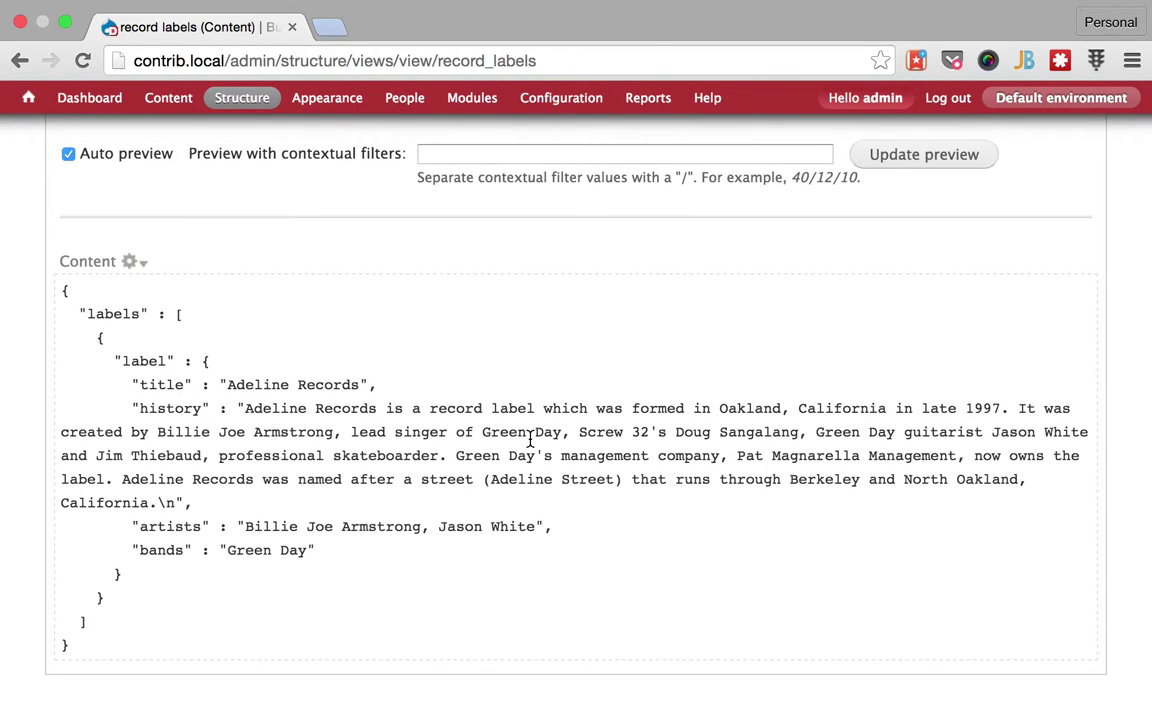
{"action": "left_click_drag", "start_coordinate": [245, 527], "coordinate": [497, 530]}
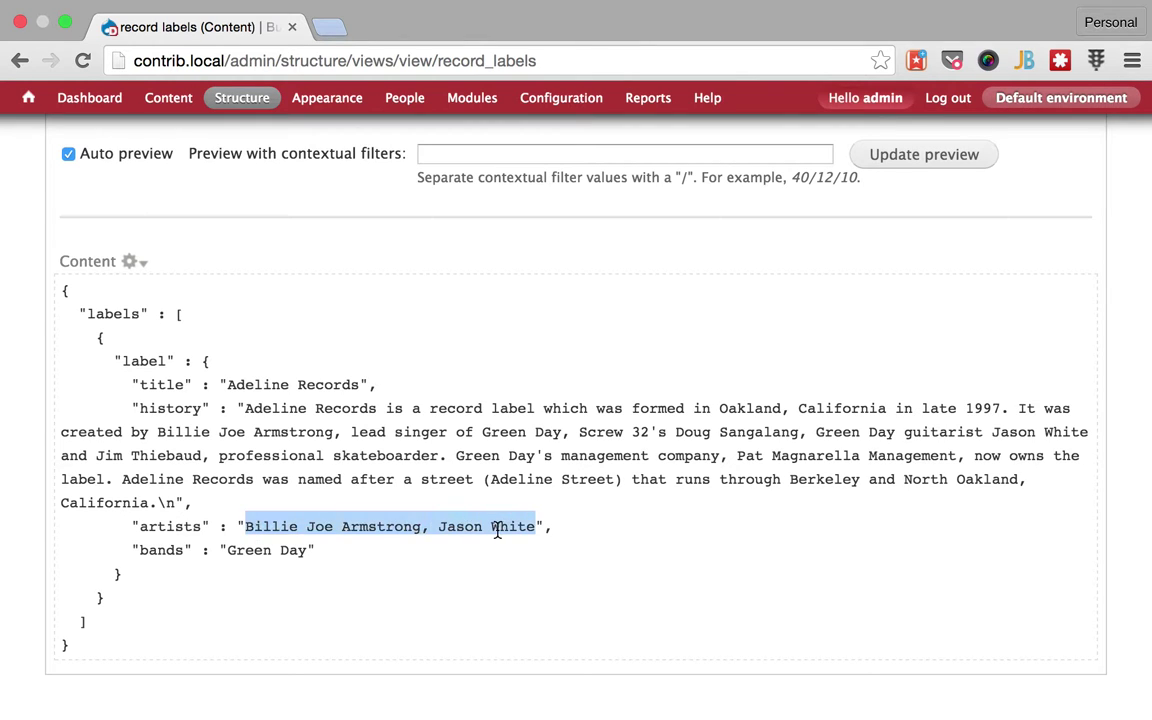
{"action": "scroll", "coordinate": [498, 531], "scroll_direction": "up", "scroll_amount": 5}
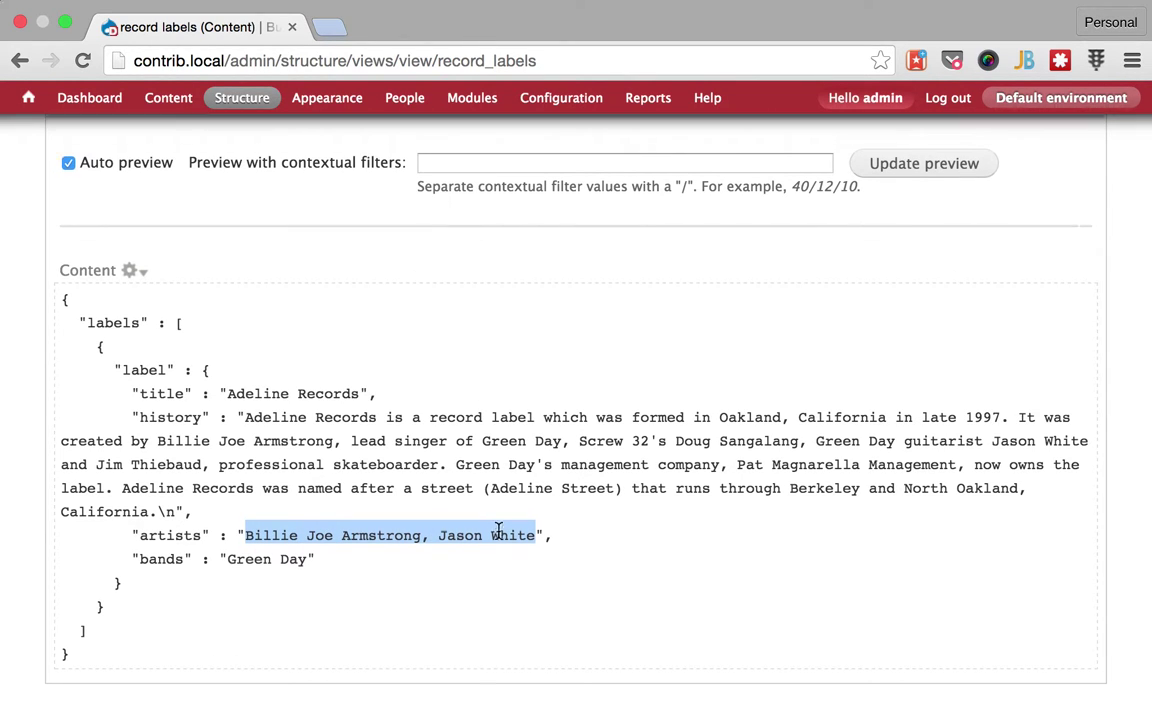
{"action": "scroll", "coordinate": [499, 537], "scroll_direction": "down", "scroll_amount": 4}
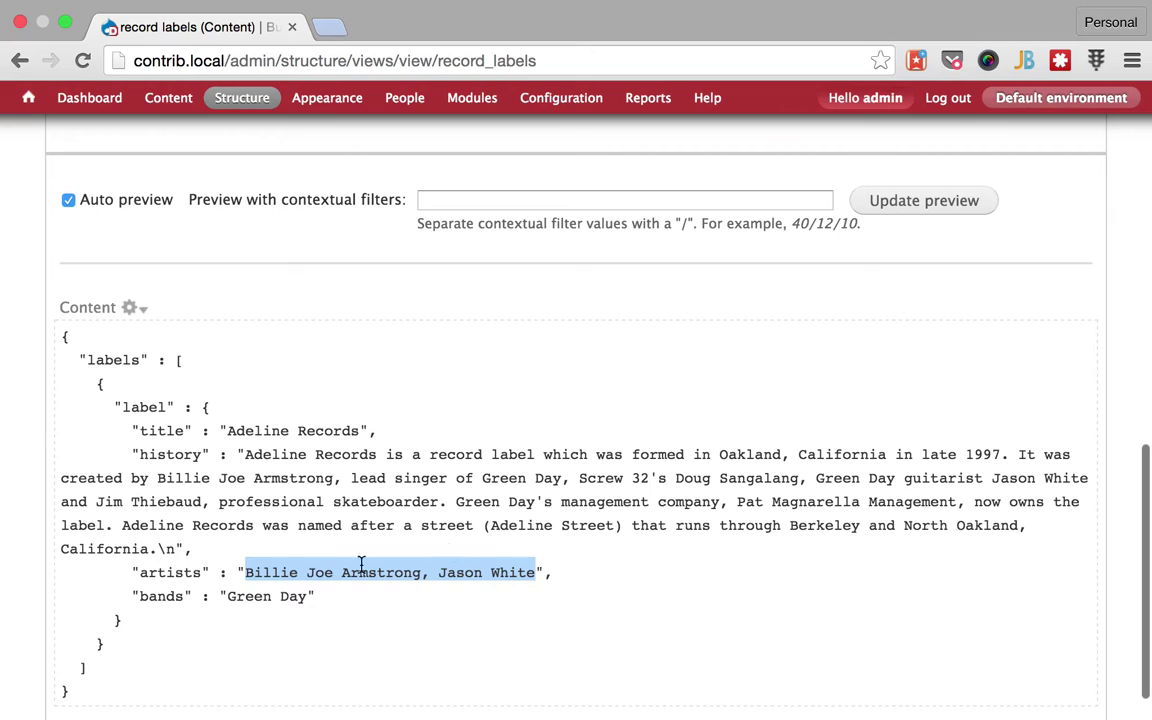
{"action": "left_click_drag", "start_coordinate": [227, 597], "coordinate": [292, 600]}
{"action": "scroll", "coordinate": [292, 604], "scroll_direction": "up", "scroll_amount": 3}
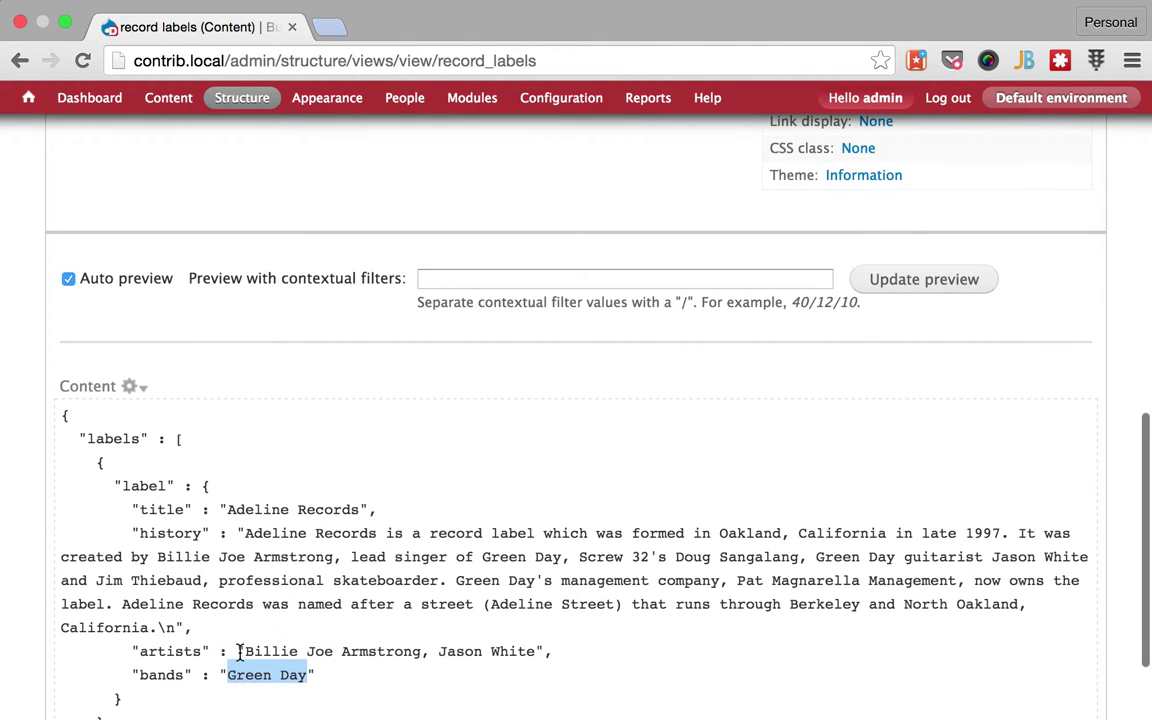
{"action": "left_click_drag", "start_coordinate": [240, 651], "coordinate": [544, 651]}
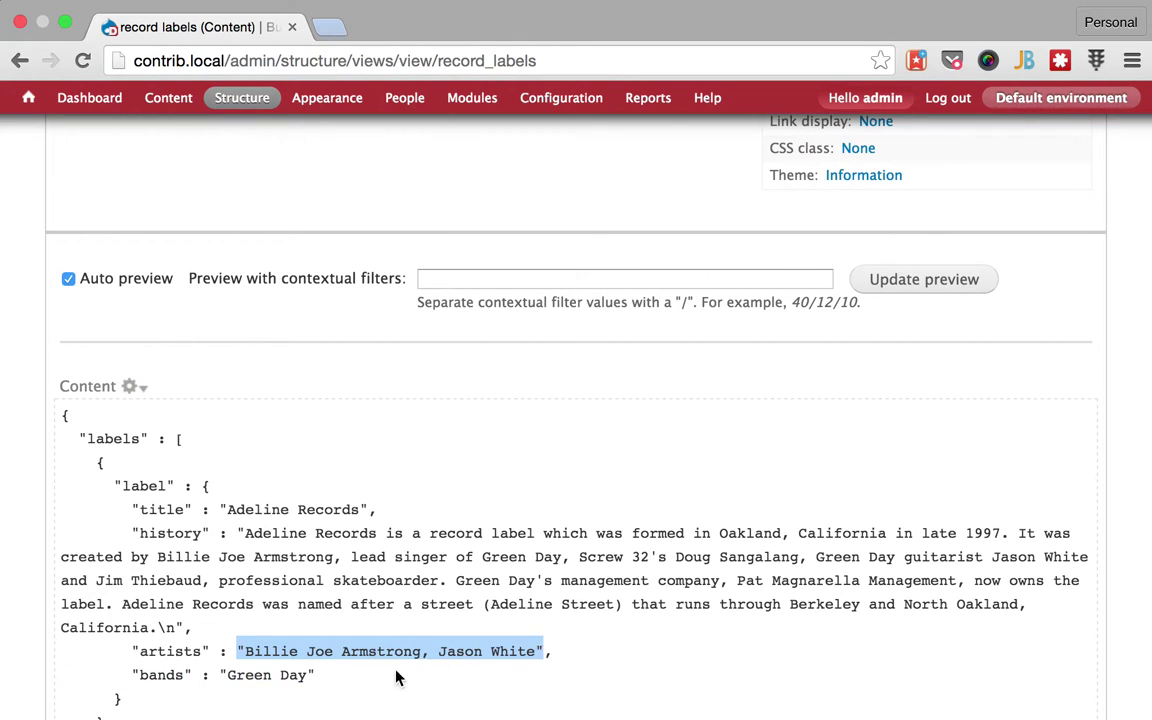
{"action": "left_click_drag", "start_coordinate": [245, 651], "coordinate": [417, 658]}
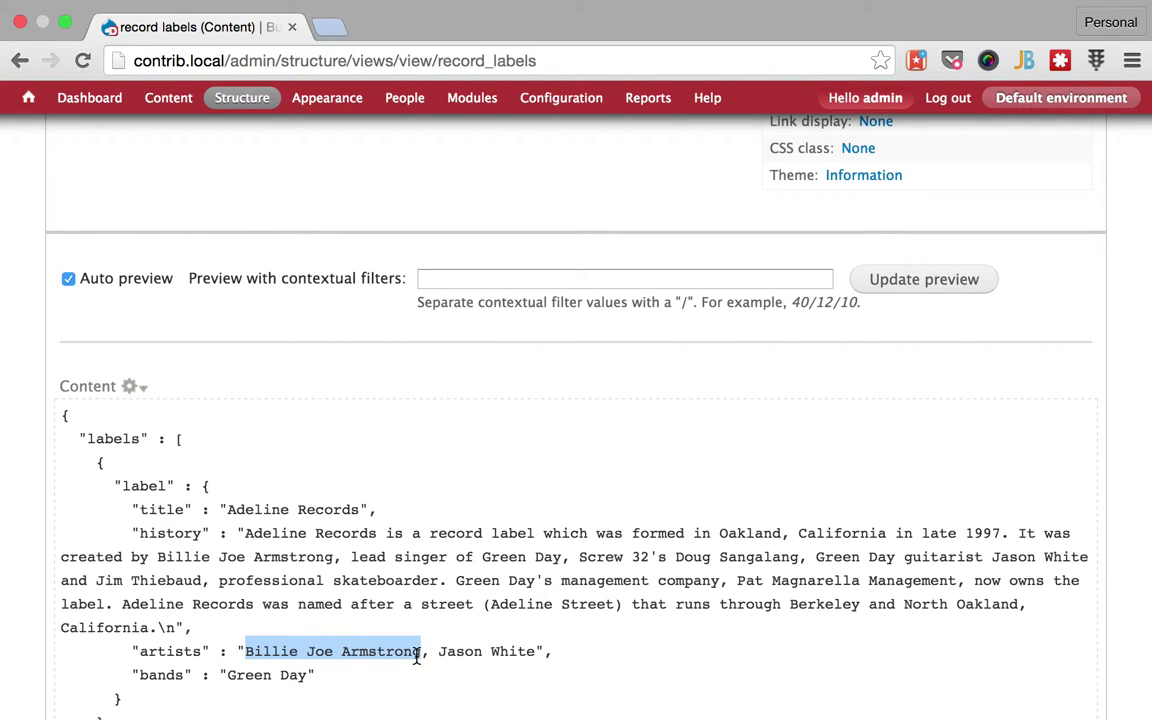
Step: Change the formatter of the Content: Managed artists field to Entity id
{"action": "scroll", "coordinate": [417, 656], "scroll_direction": "up", "scroll_amount": 5}
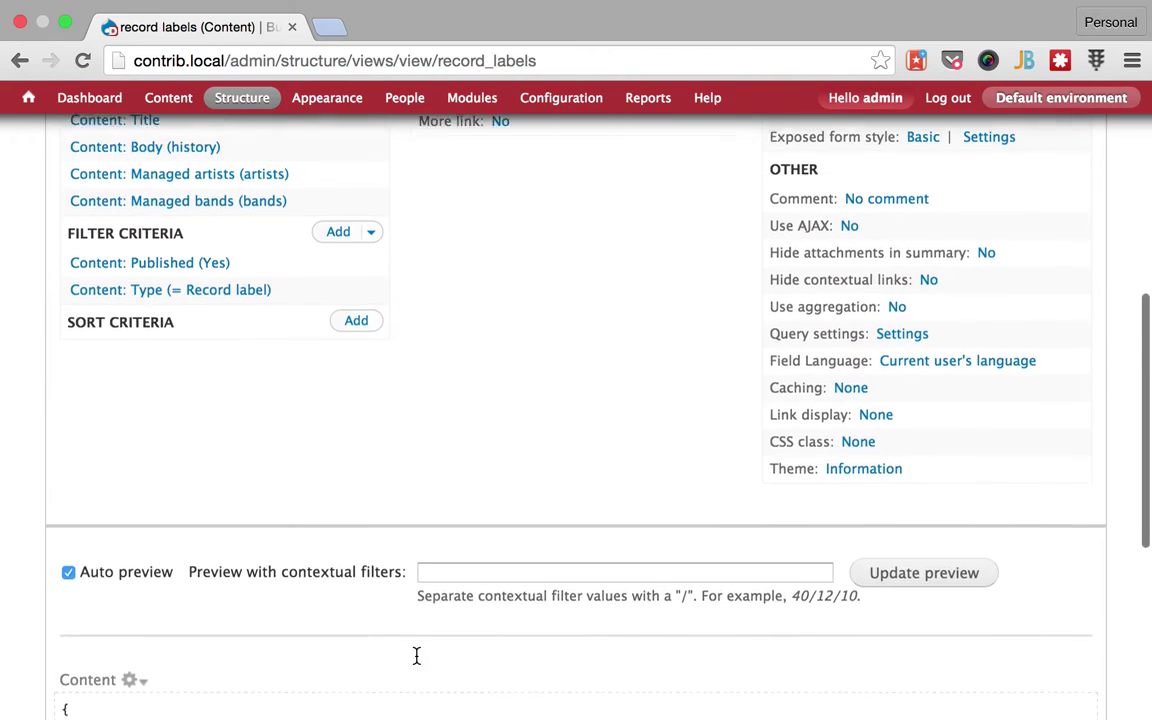
{"action": "left_click", "coordinate": [231, 238]}
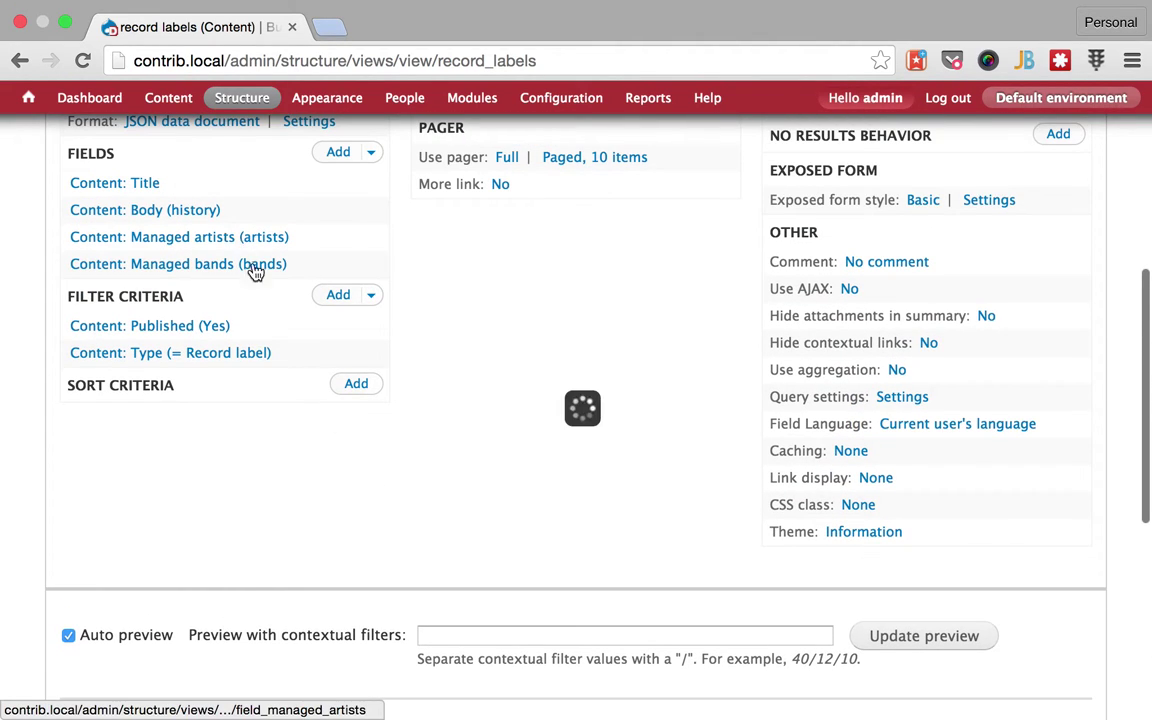
{"action": "scroll", "coordinate": [412, 406], "scroll_direction": "down", "scroll_amount": 2}
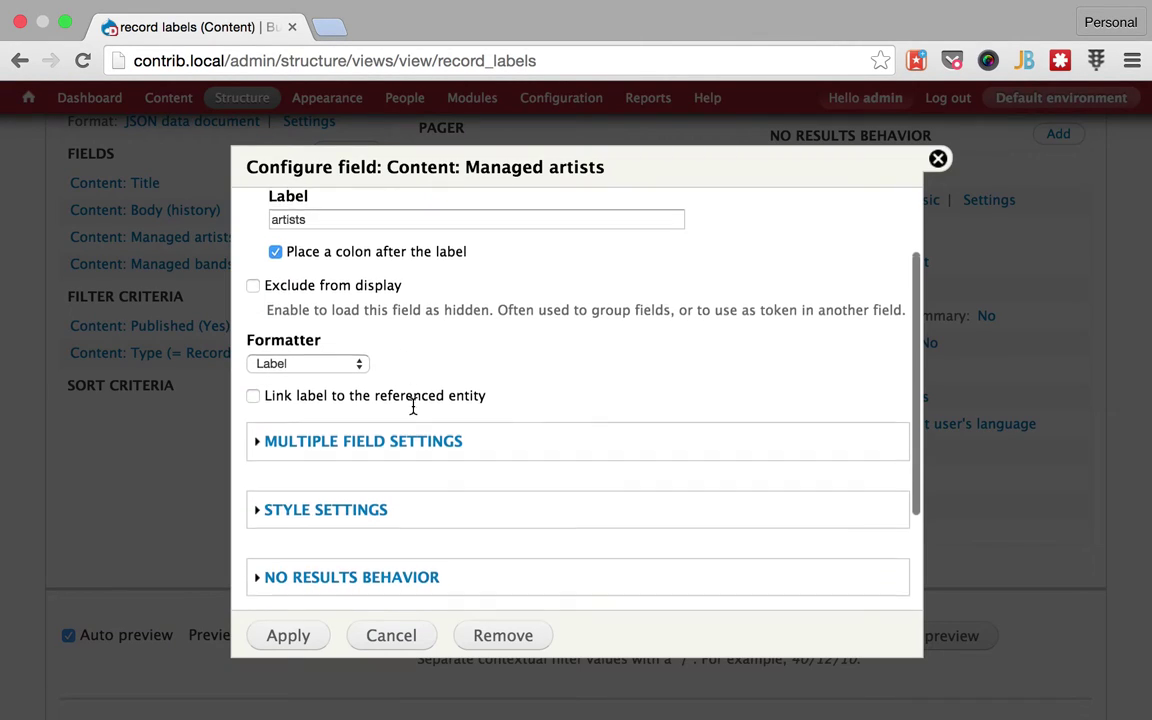
{"action": "left_click", "coordinate": [328, 356]}
{"action": "left_click", "coordinate": [325, 368]}
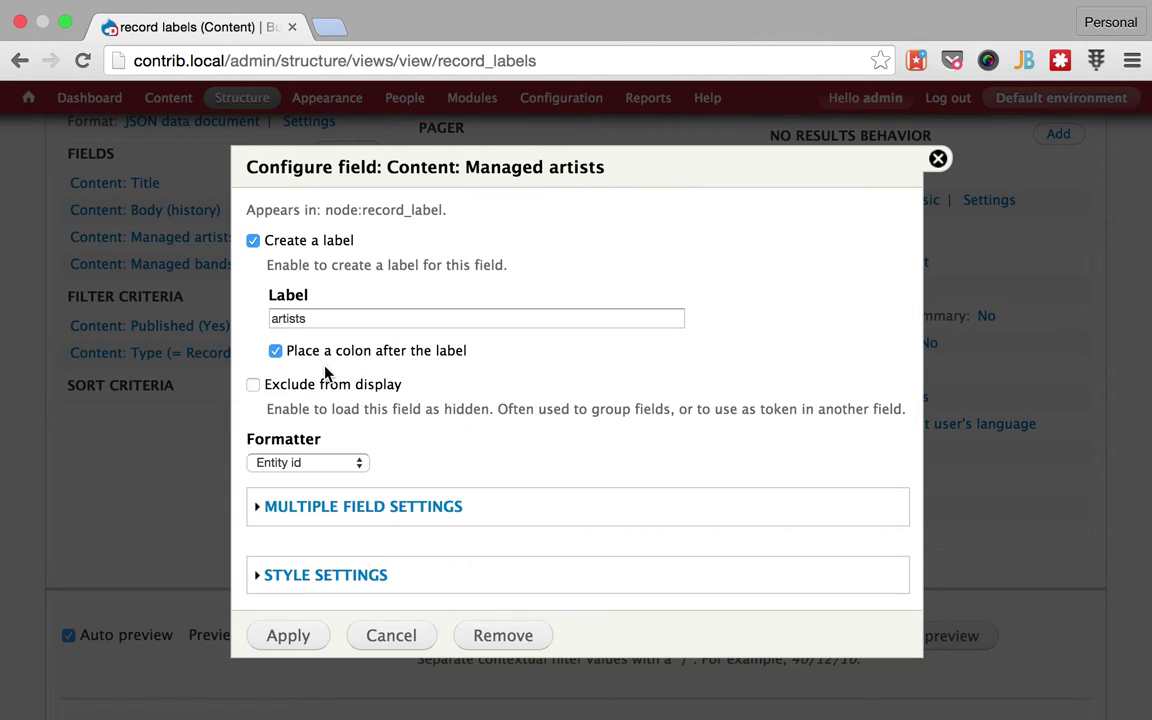
Step: Turn off displaying all values in the same row for Managed artists and apply the field configuration
{"action": "left_click", "coordinate": [377, 507]}
{"action": "scroll", "coordinate": [380, 512], "scroll_direction": "down", "scroll_amount": 3}
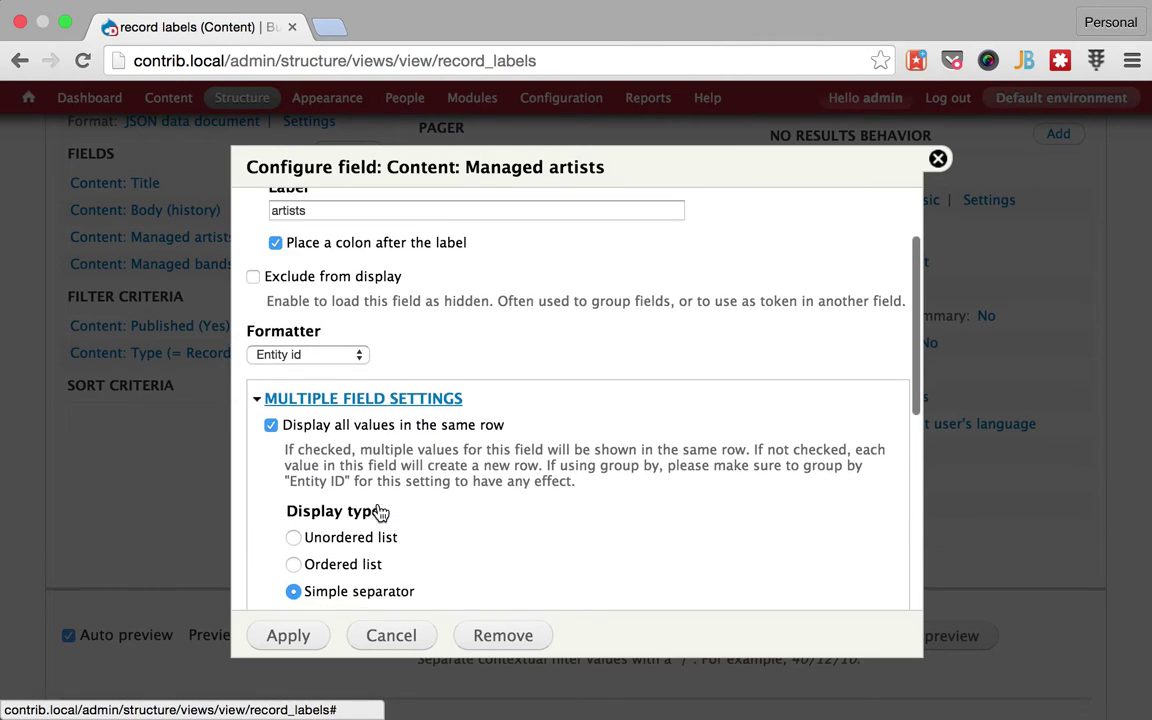
{"action": "left_click", "coordinate": [424, 401]}
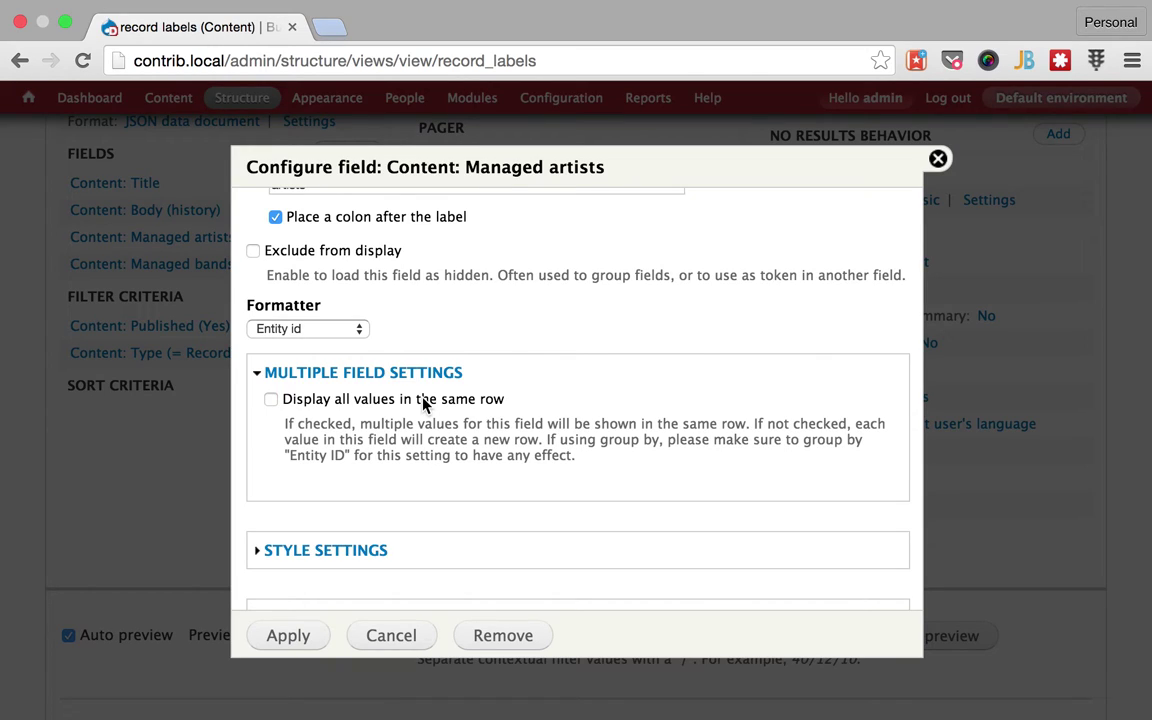
{"action": "left_click", "coordinate": [424, 401]}
{"action": "scroll", "coordinate": [424, 401], "scroll_direction": "down", "scroll_amount": 2}
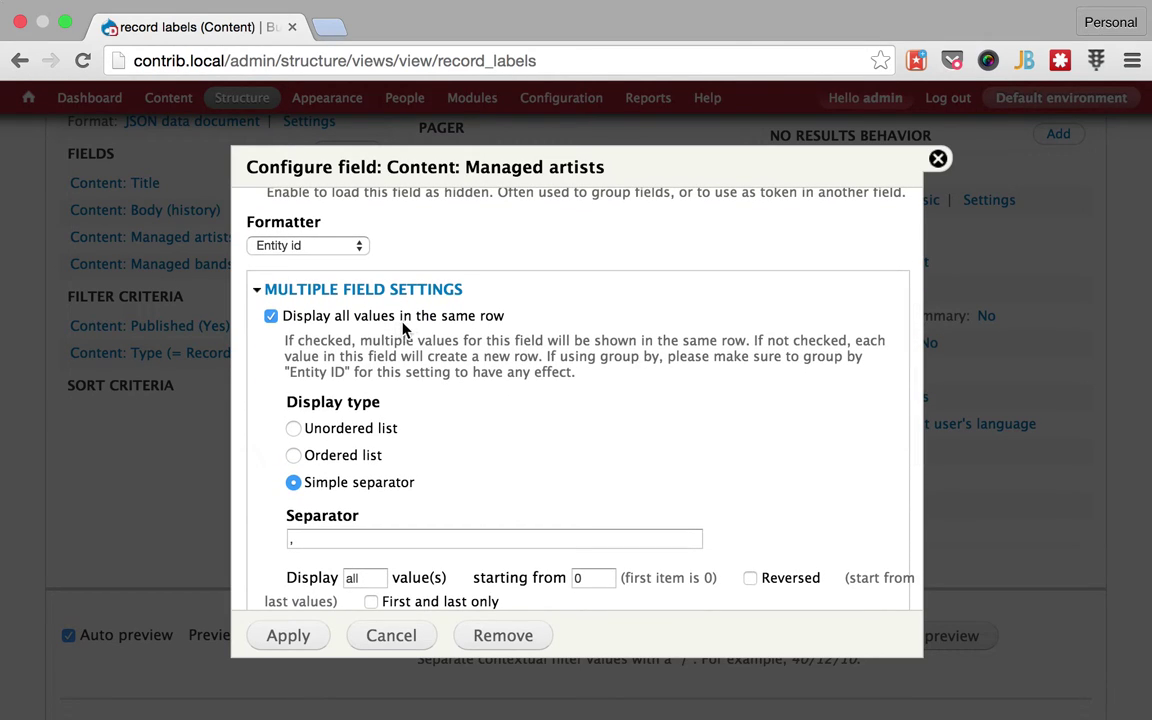
{"action": "left_click", "coordinate": [410, 320]}
{"action": "left_click", "coordinate": [290, 636]}
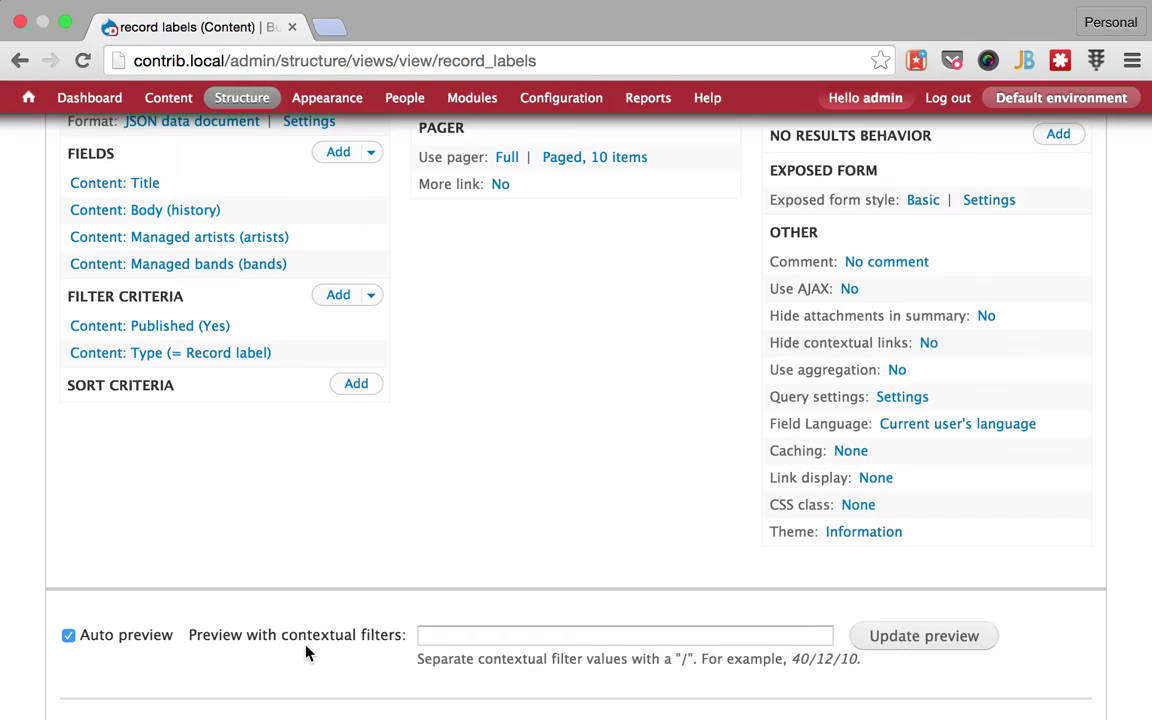
Step: Set the Managed bands formatter to Entity id, turn off displaying all values in the same row, and apply the field configuration
{"action": "left_click", "coordinate": [224, 265]}
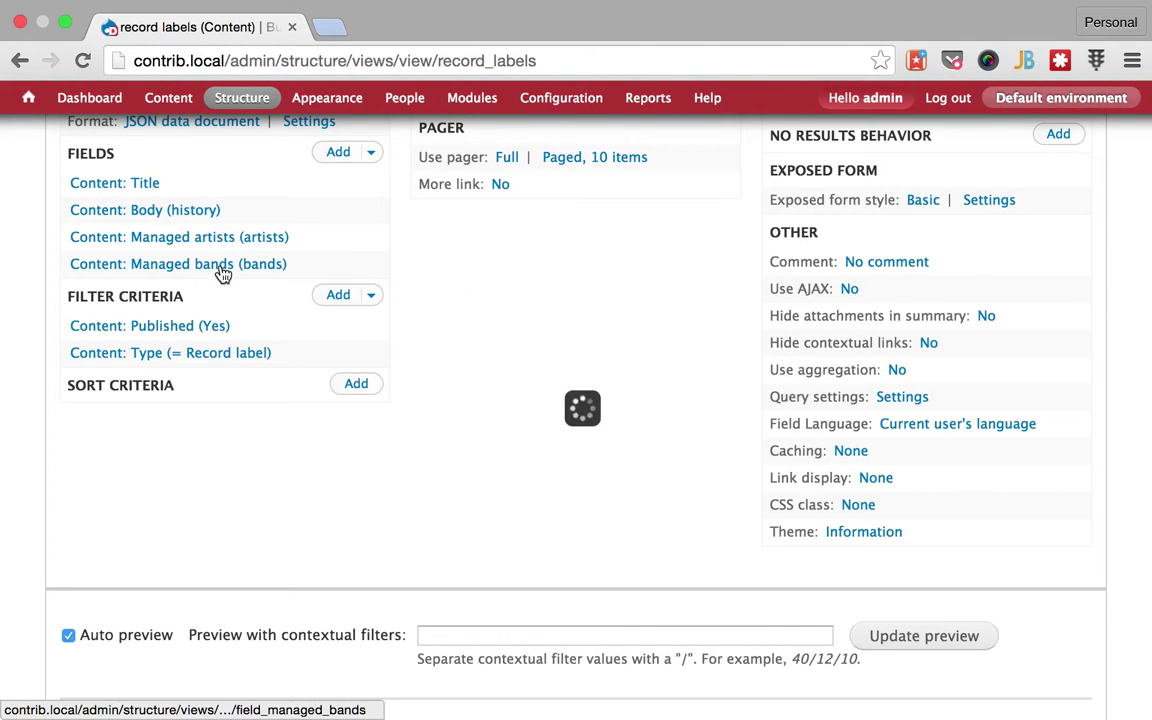
{"action": "left_click", "coordinate": [314, 464]}
{"action": "left_click", "coordinate": [318, 479]}
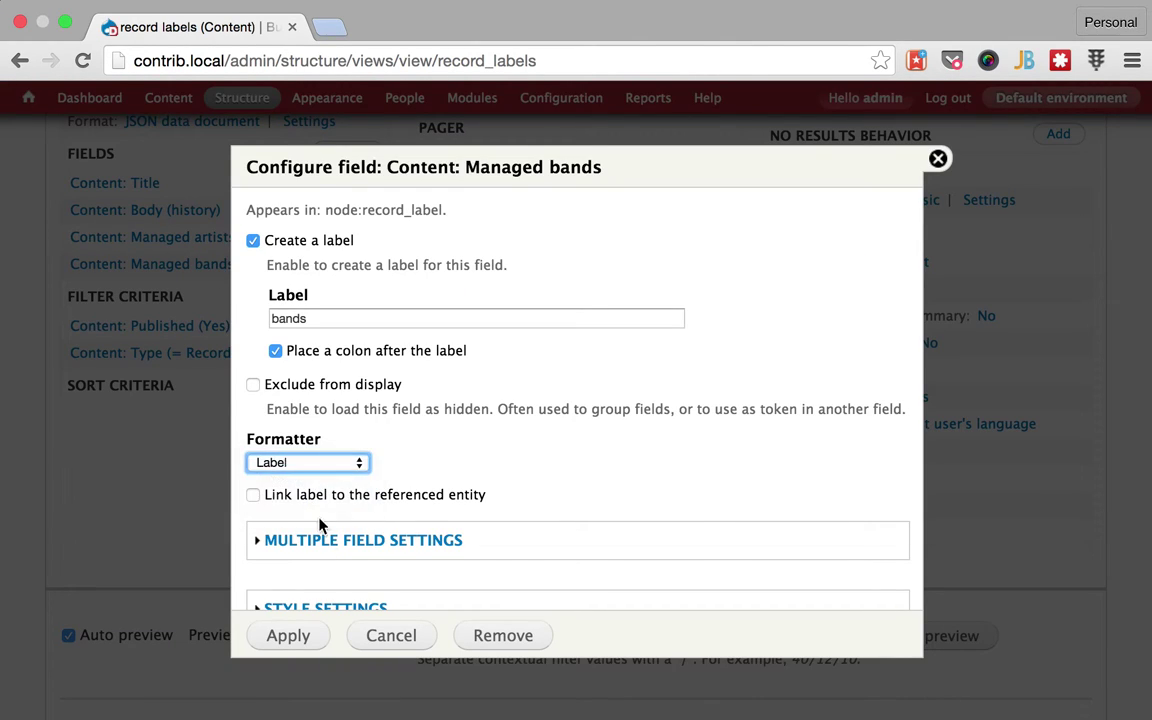
{"action": "left_click", "coordinate": [377, 509]}
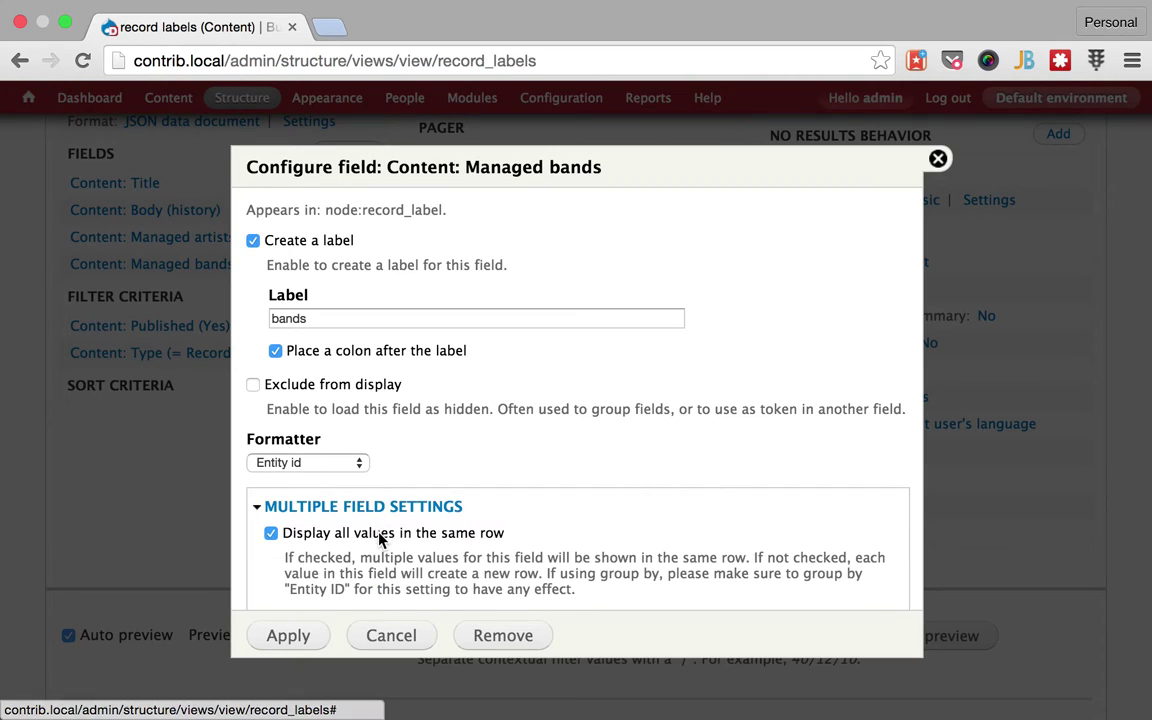
{"action": "left_click", "coordinate": [290, 635]}
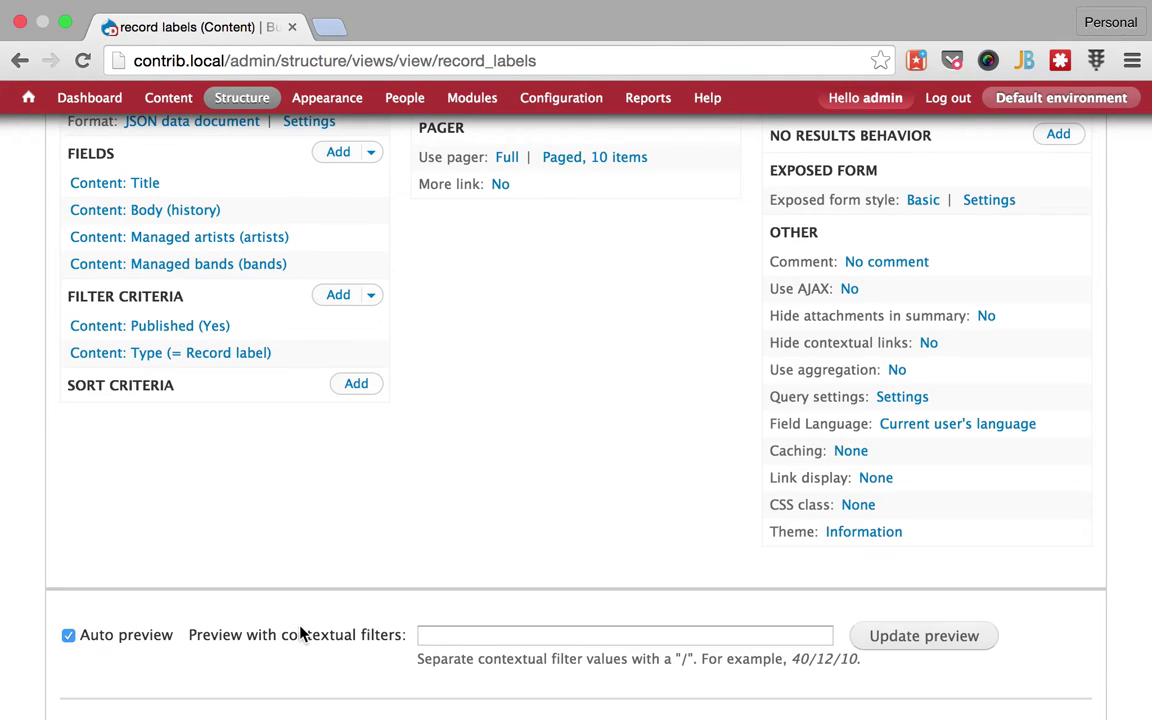
Step: Examine the JSON preview, comparing the artists and bands values across the repeated label entries
{"action": "scroll", "coordinate": [475, 272], "scroll_direction": "down", "scroll_amount": 8}
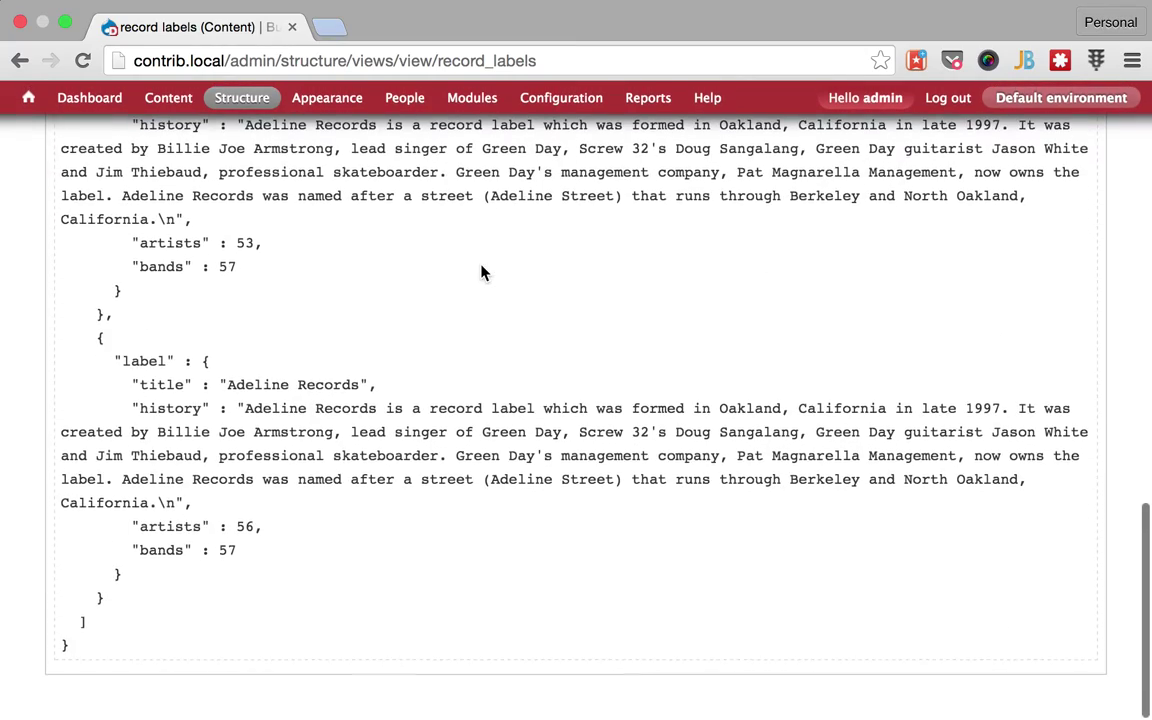
{"action": "scroll", "coordinate": [480, 272], "scroll_direction": "up", "scroll_amount": 3}
{"action": "scroll", "coordinate": [480, 272], "scroll_direction": "down", "scroll_amount": 4}
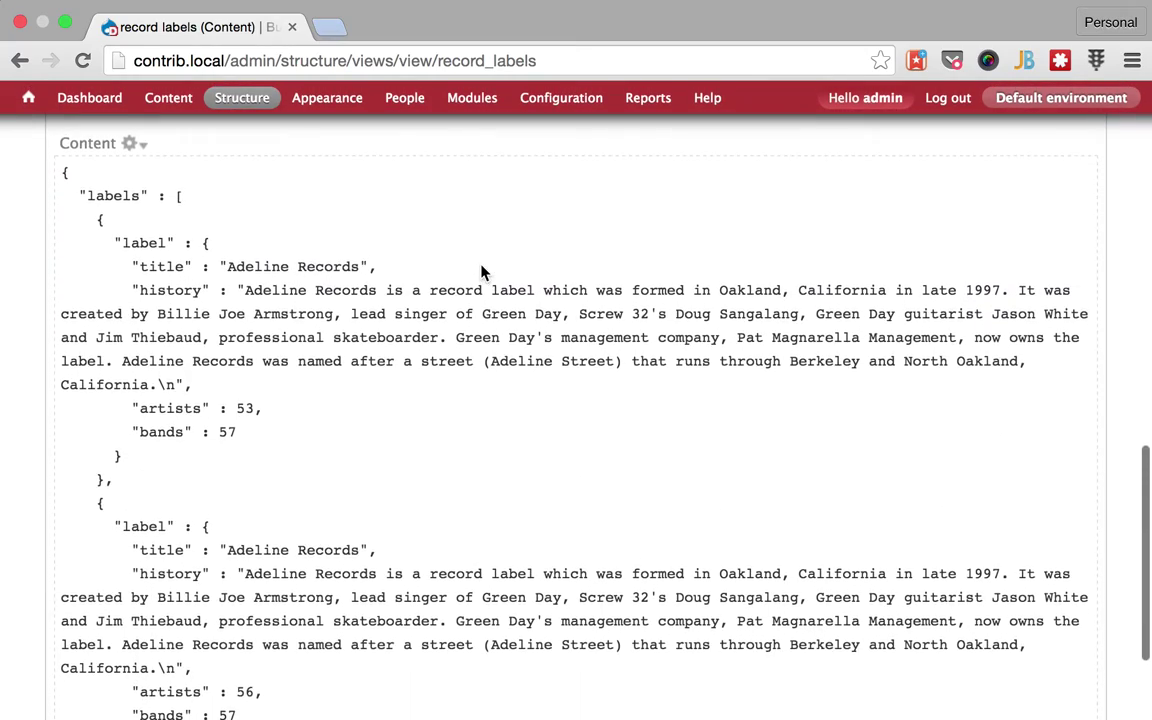
{"action": "scroll", "coordinate": [481, 272], "scroll_direction": "up", "scroll_amount": 1}
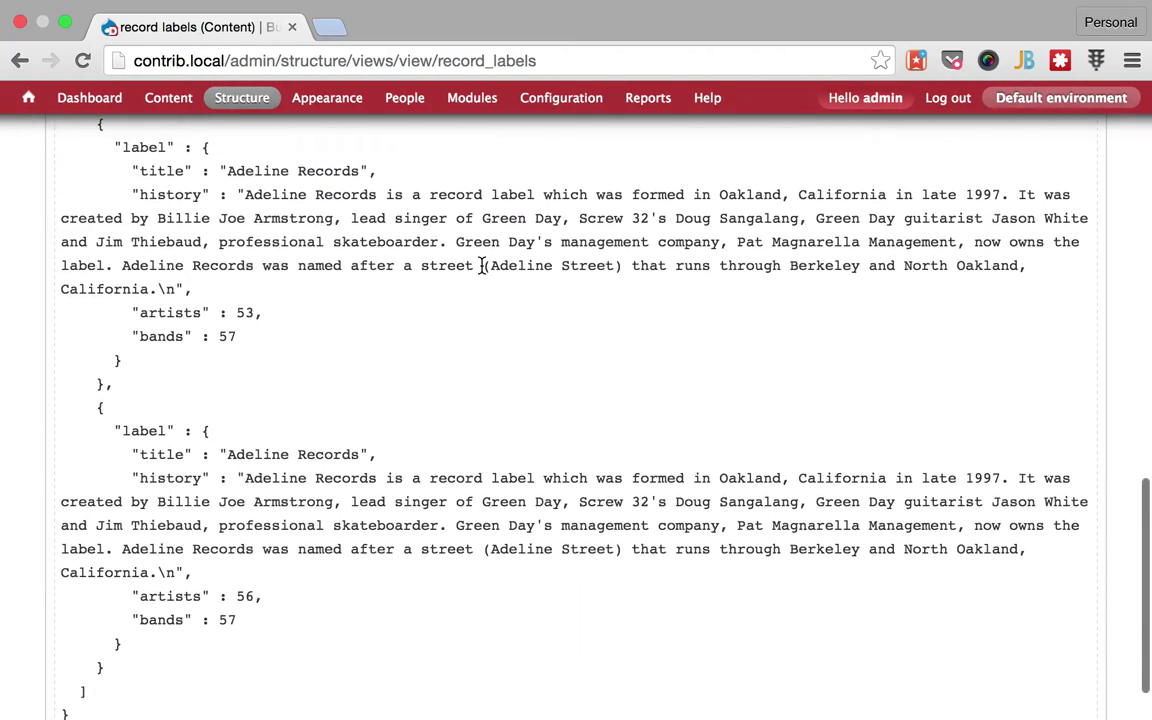
{"action": "triple_click", "coordinate": [244, 312]}
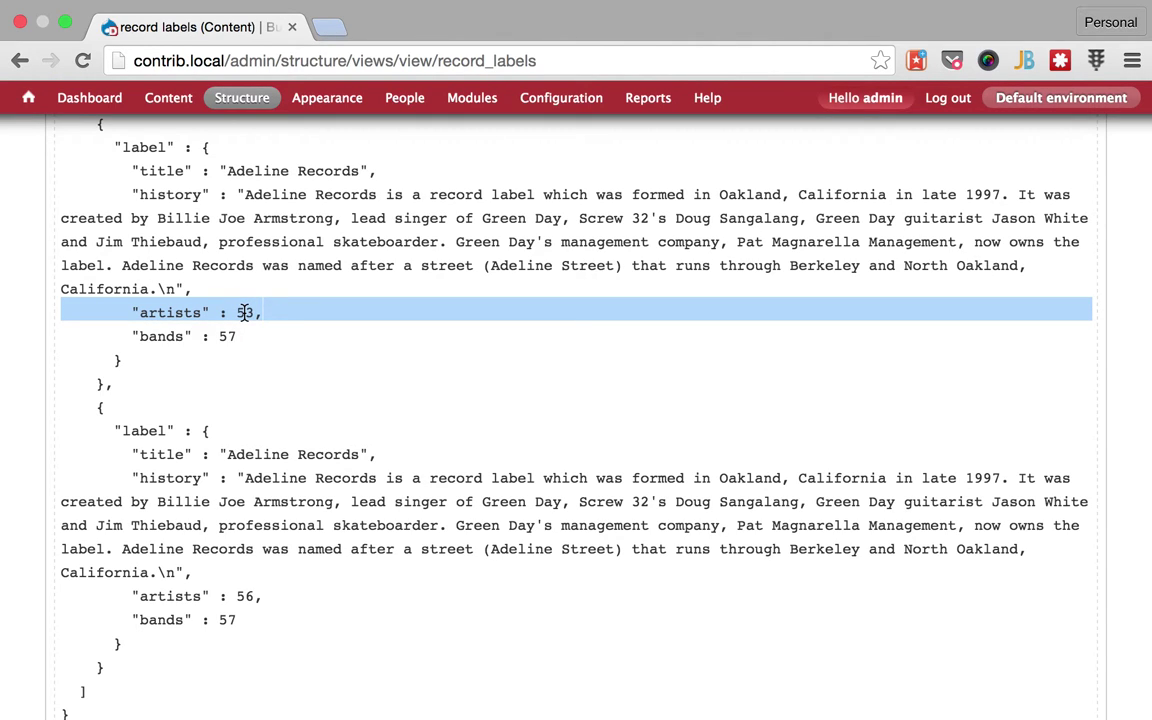
{"action": "scroll", "coordinate": [280, 460], "scroll_direction": "down", "scroll_amount": 1}
{"action": "left_click_drag", "start_coordinate": [215, 564], "coordinate": [270, 564]}
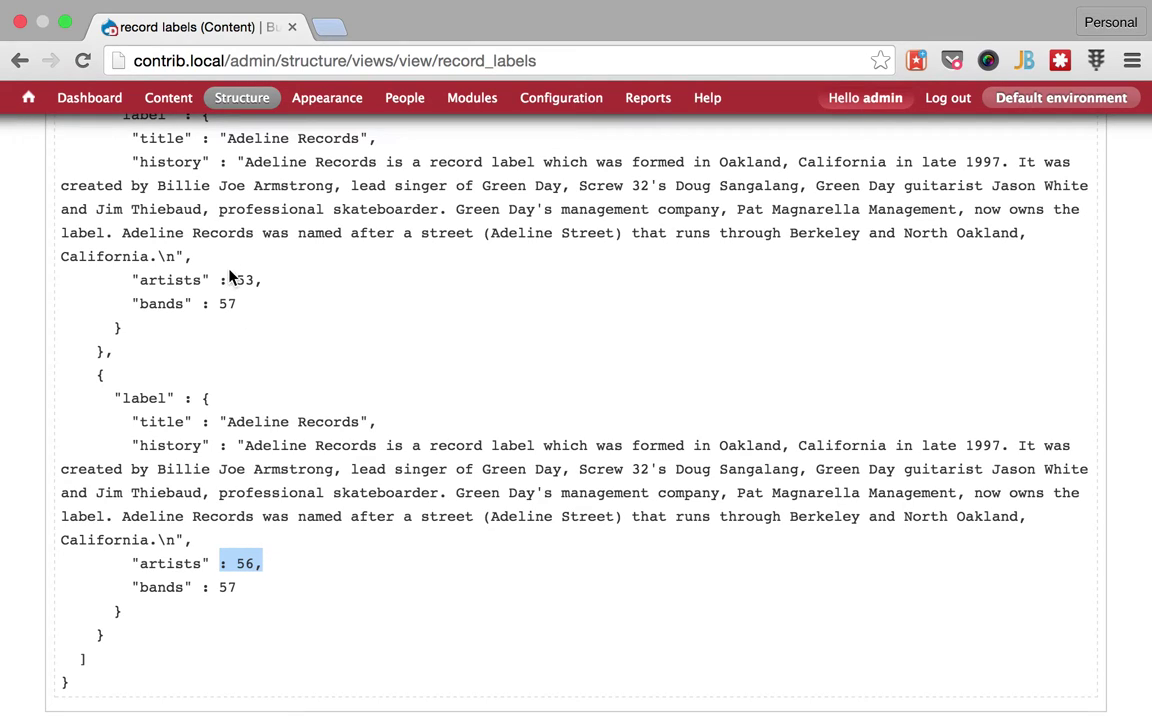
{"action": "left_click_drag", "start_coordinate": [219, 280], "coordinate": [295, 280]}
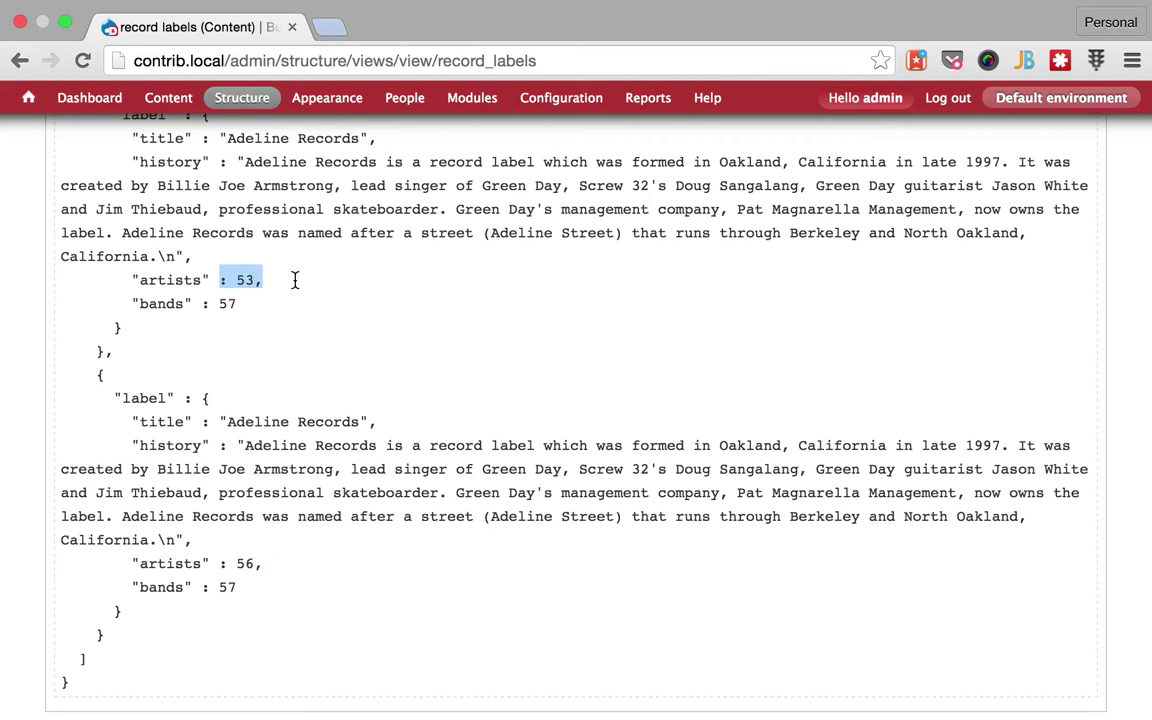
{"action": "double_click", "coordinate": [240, 280]}
{"action": "scroll", "coordinate": [283, 422], "scroll_direction": "up", "scroll_amount": 5}
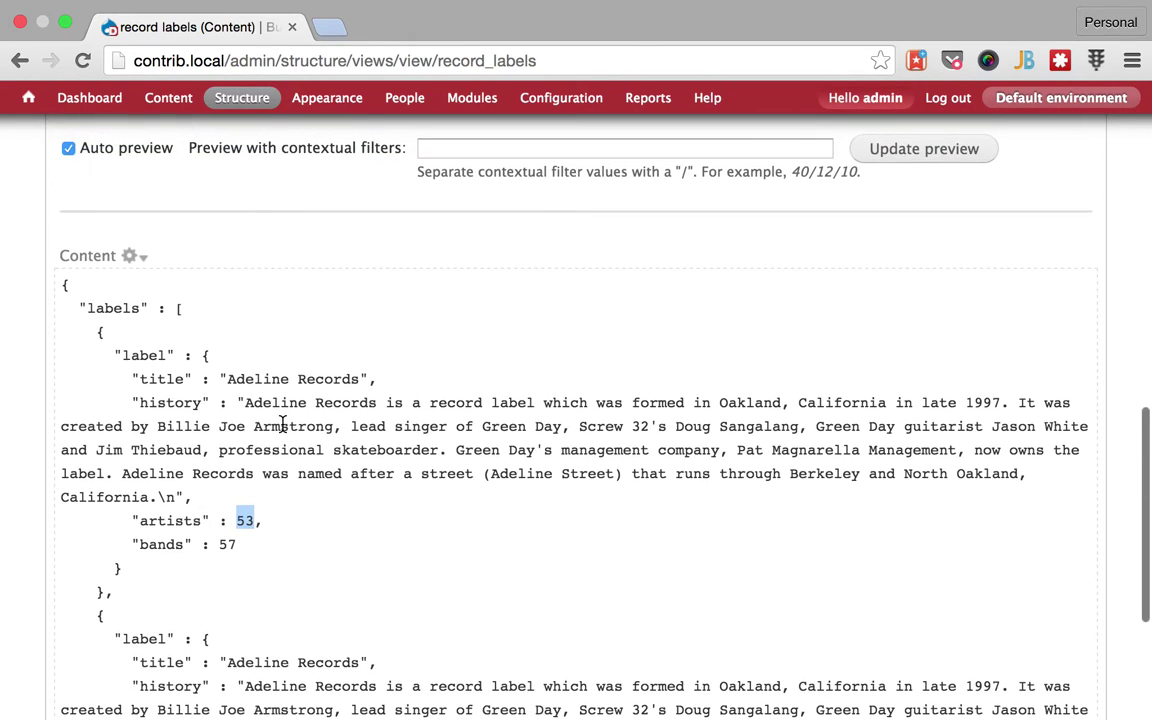
{"action": "scroll", "coordinate": [283, 422], "scroll_direction": "up", "scroll_amount": 1}
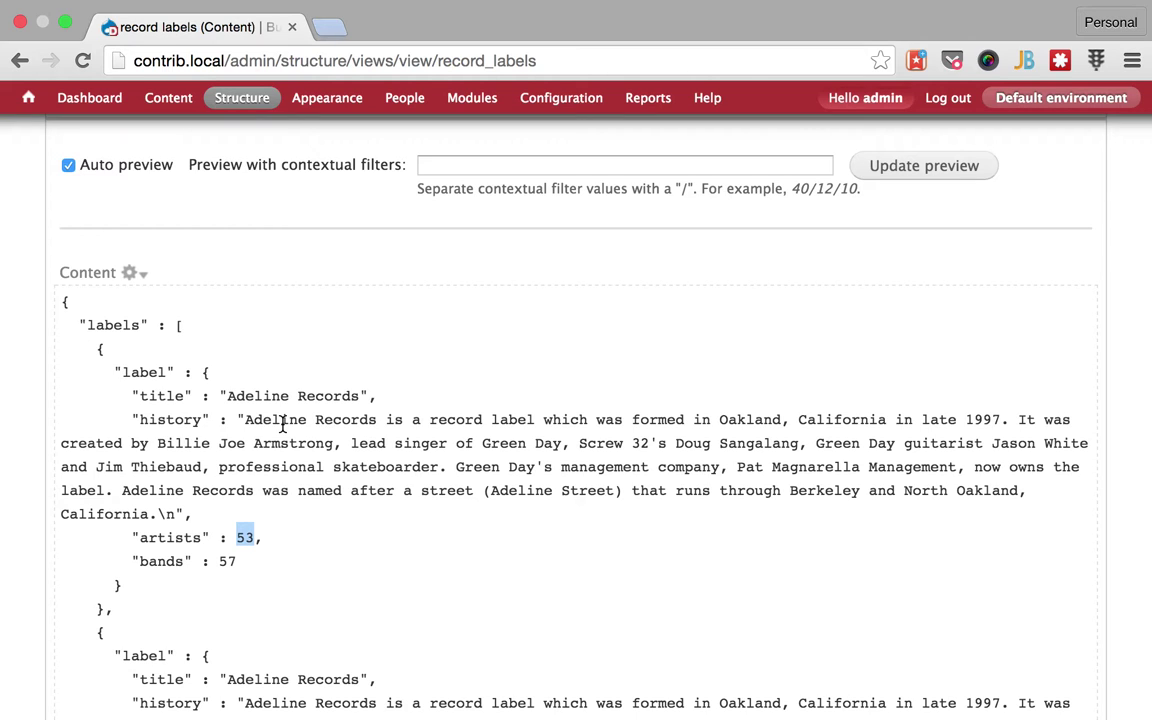
Step: Turn displaying all values in the same row back on for Managed artists and apply the field configuration
{"action": "scroll", "coordinate": [283, 422], "scroll_direction": "up", "scroll_amount": 11}
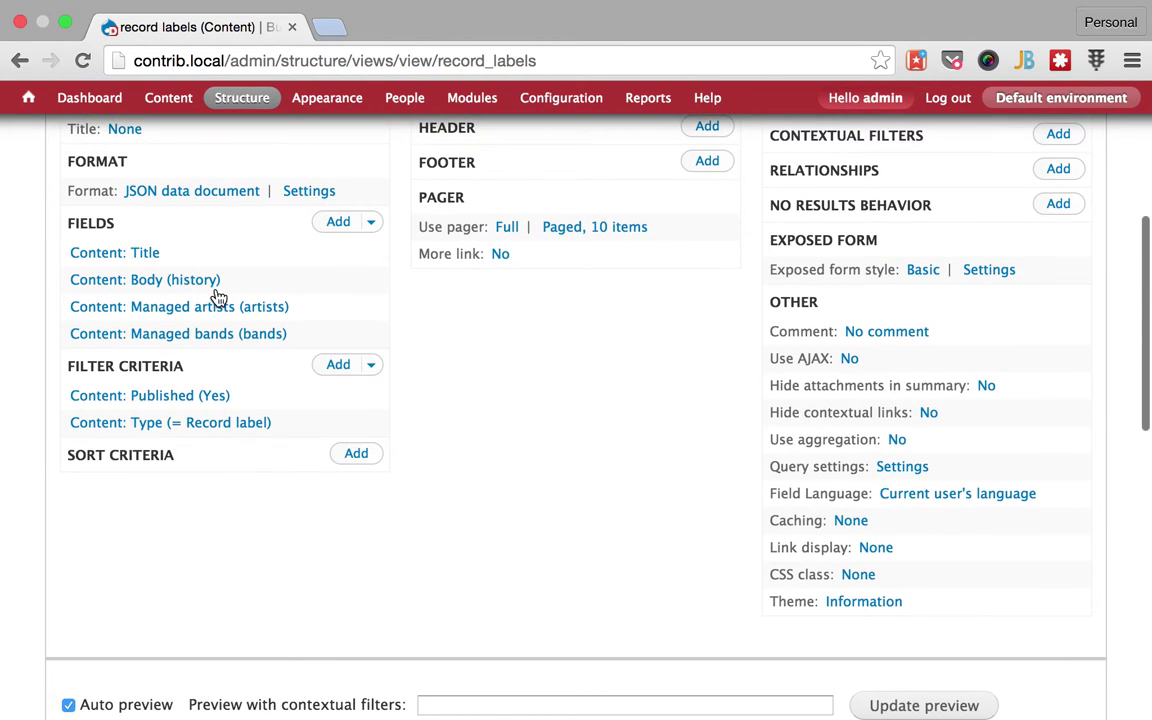
{"action": "left_click", "coordinate": [217, 316]}
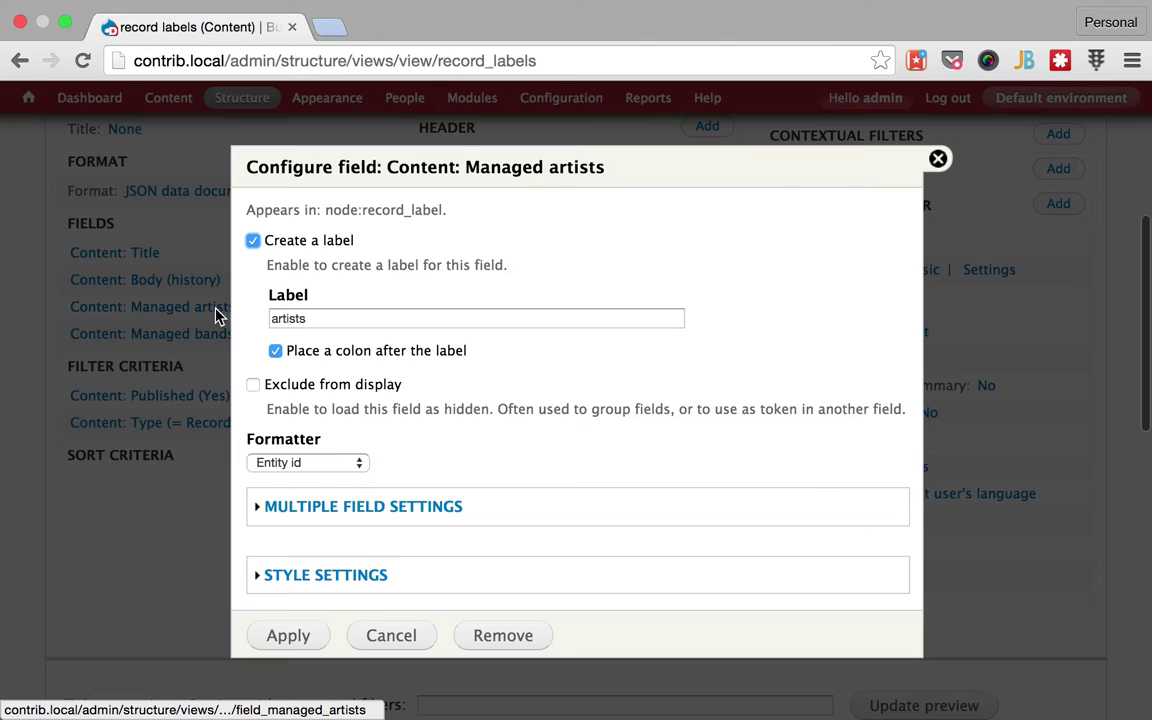
{"action": "left_click", "coordinate": [347, 507]}
{"action": "left_click", "coordinate": [342, 530]}
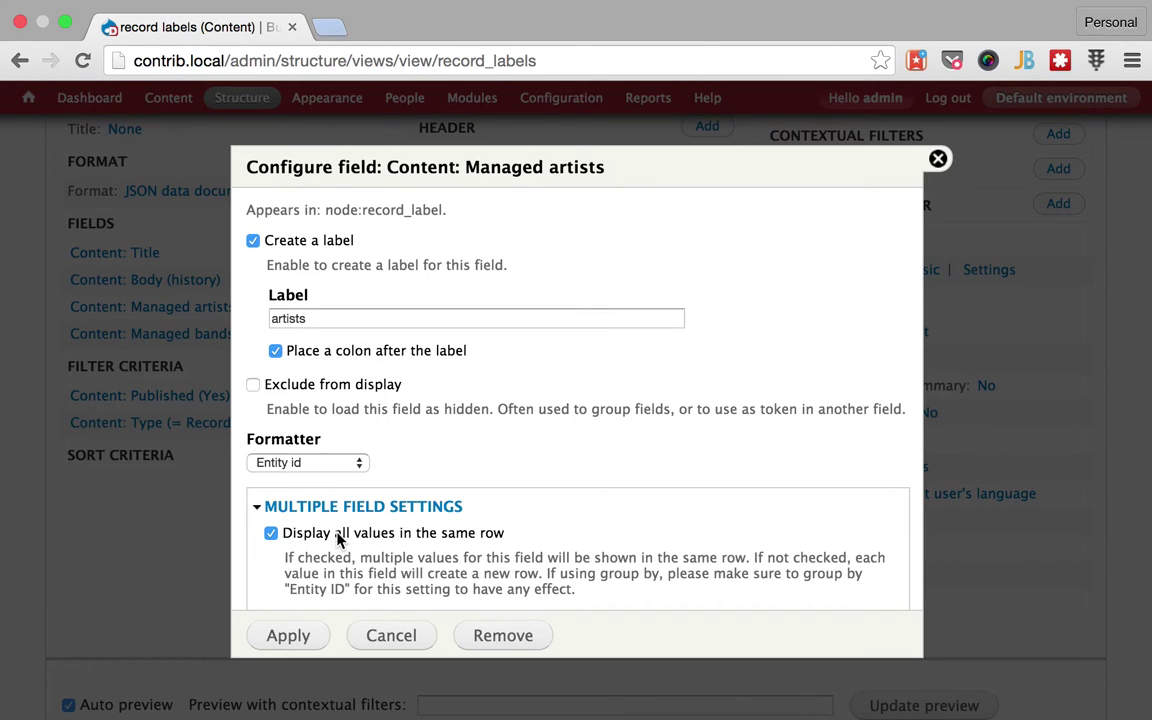
{"action": "scroll", "coordinate": [362, 550], "scroll_direction": "down", "scroll_amount": 5}
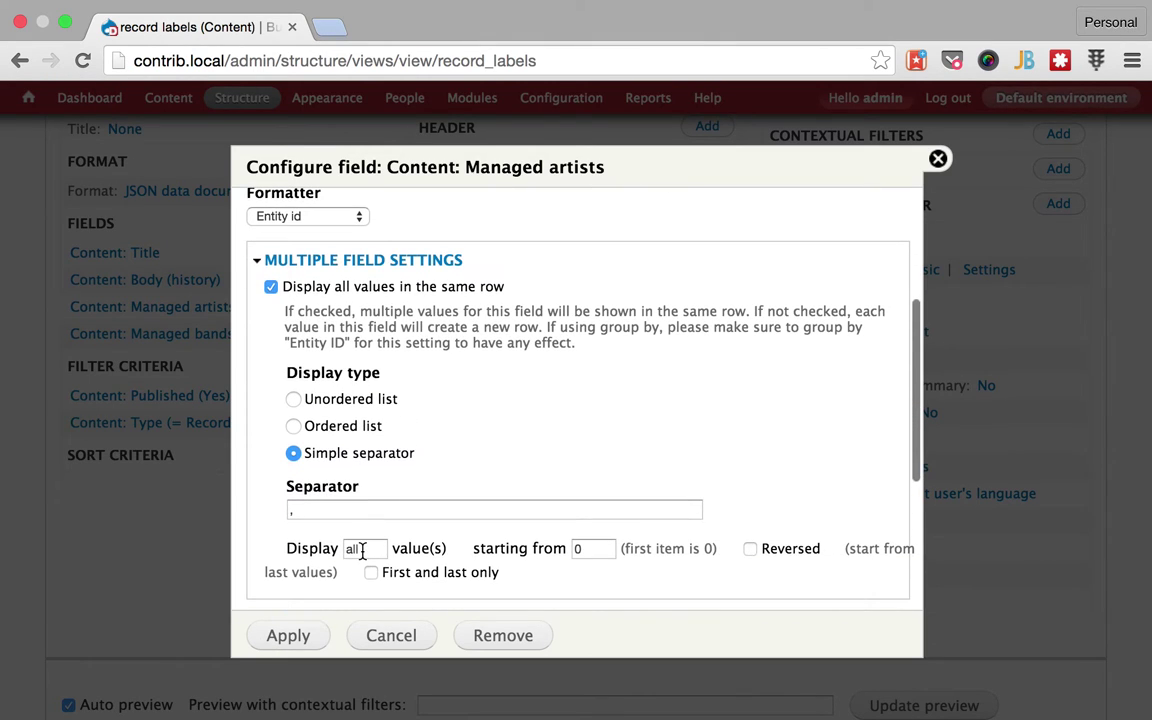
{"action": "left_click", "coordinate": [302, 634]}
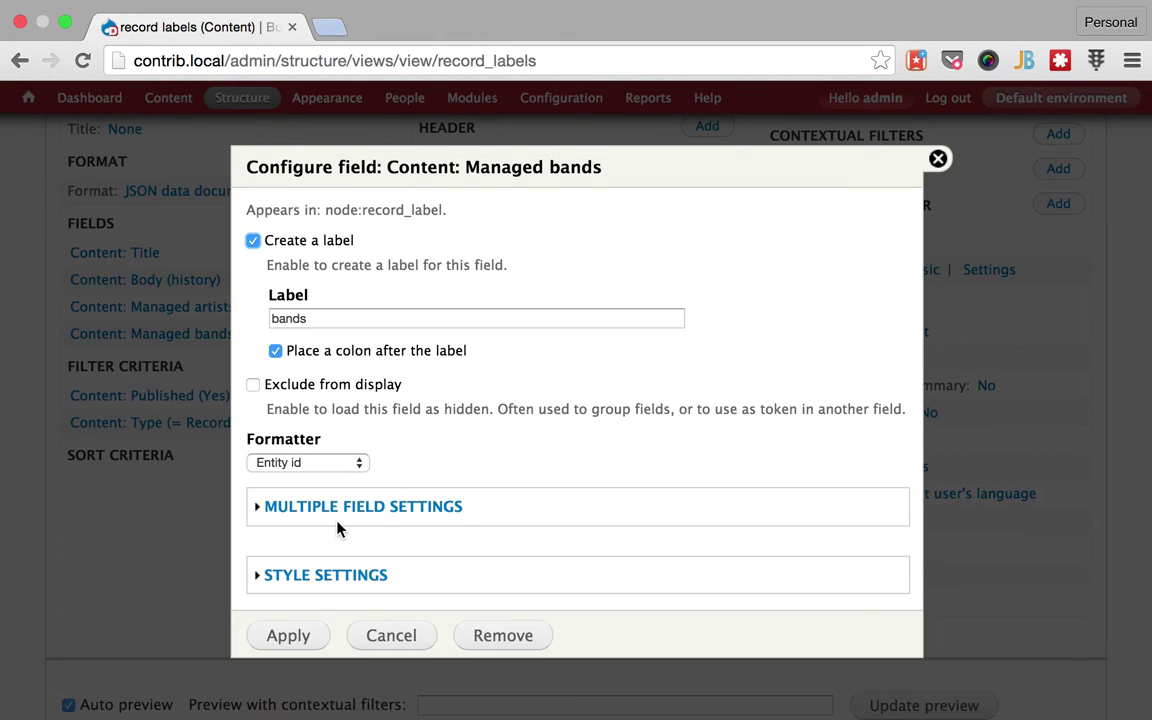
Step: Turn displaying all values in the same row back on for Managed bands, apply it, and recheck the artists values in the JSON preview
{"action": "left_click", "coordinate": [390, 496]}
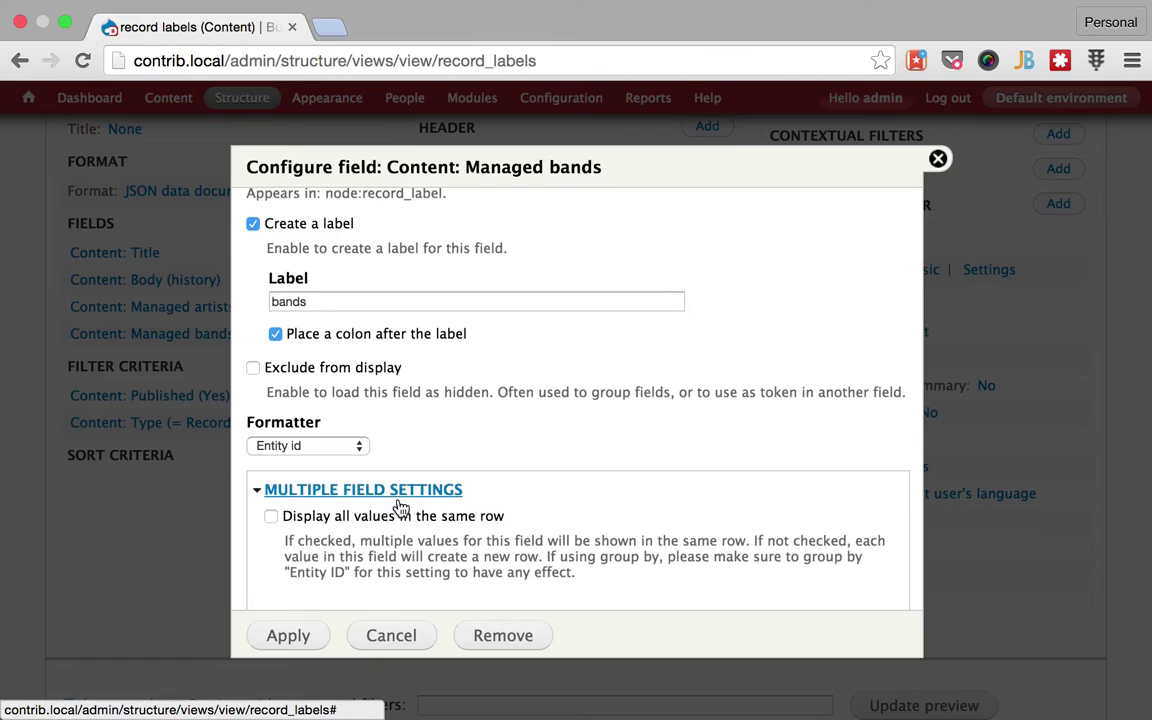
{"action": "scroll", "coordinate": [400, 440], "scroll_direction": "down", "scroll_amount": 2}
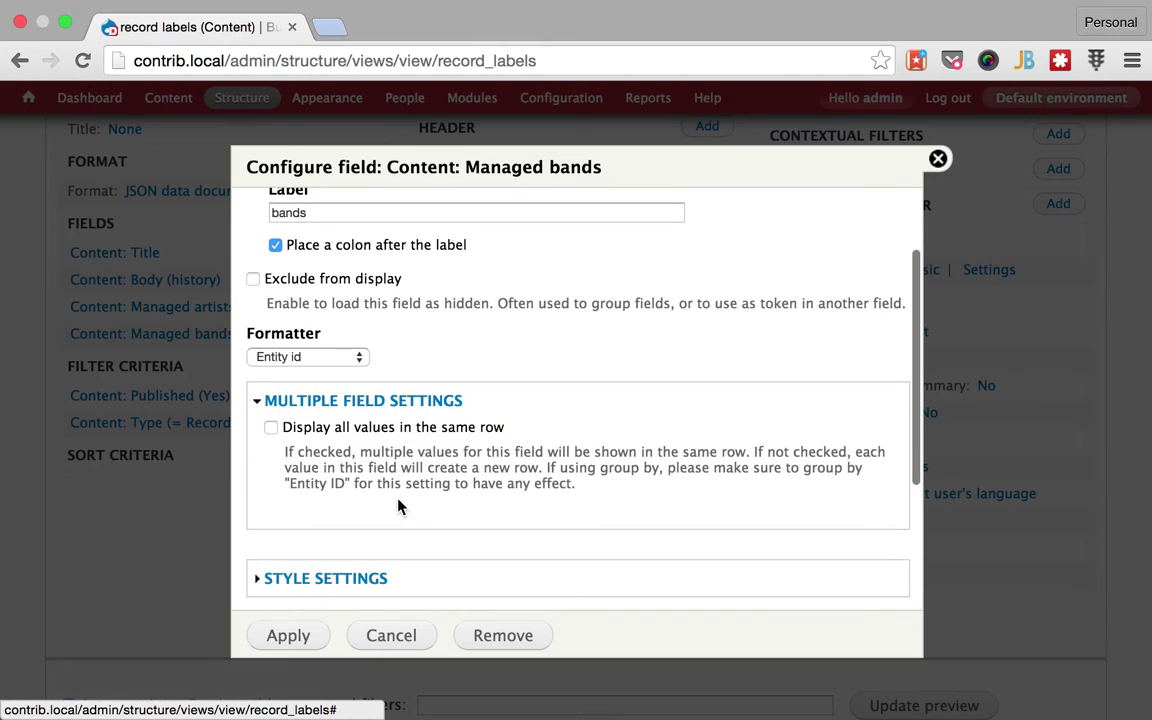
{"action": "left_click", "coordinate": [490, 432]}
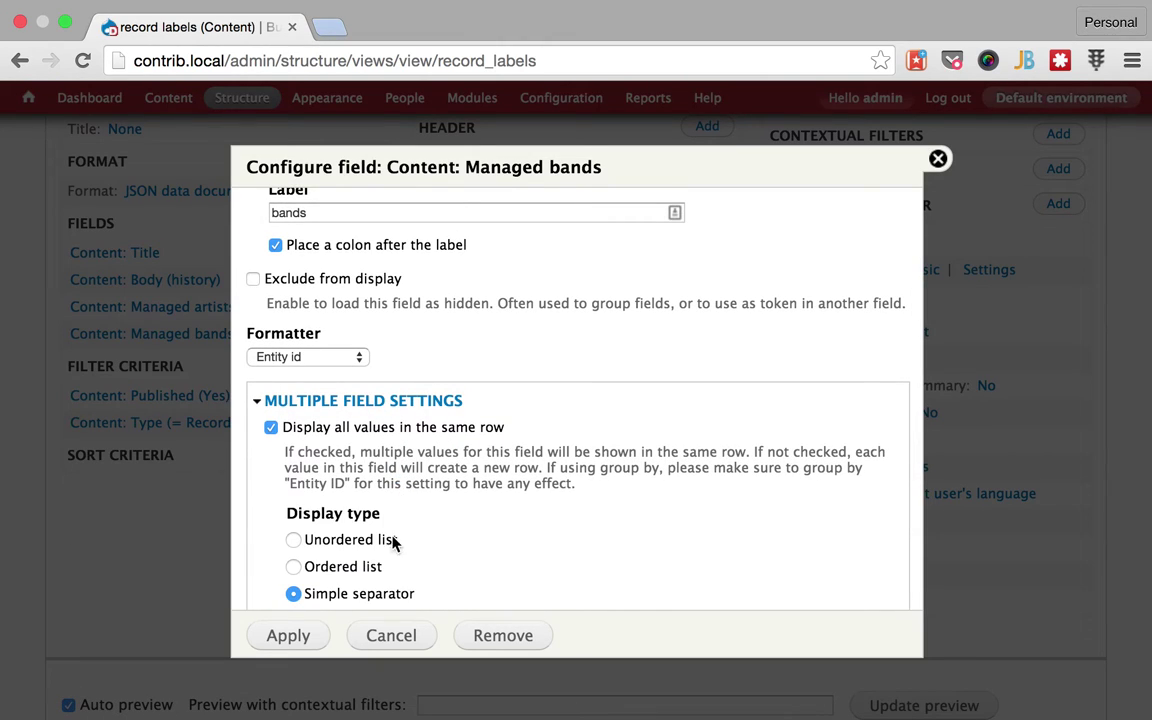
{"action": "left_click", "coordinate": [289, 636]}
{"action": "scroll", "coordinate": [445, 515], "scroll_direction": "down", "scroll_amount": 5}
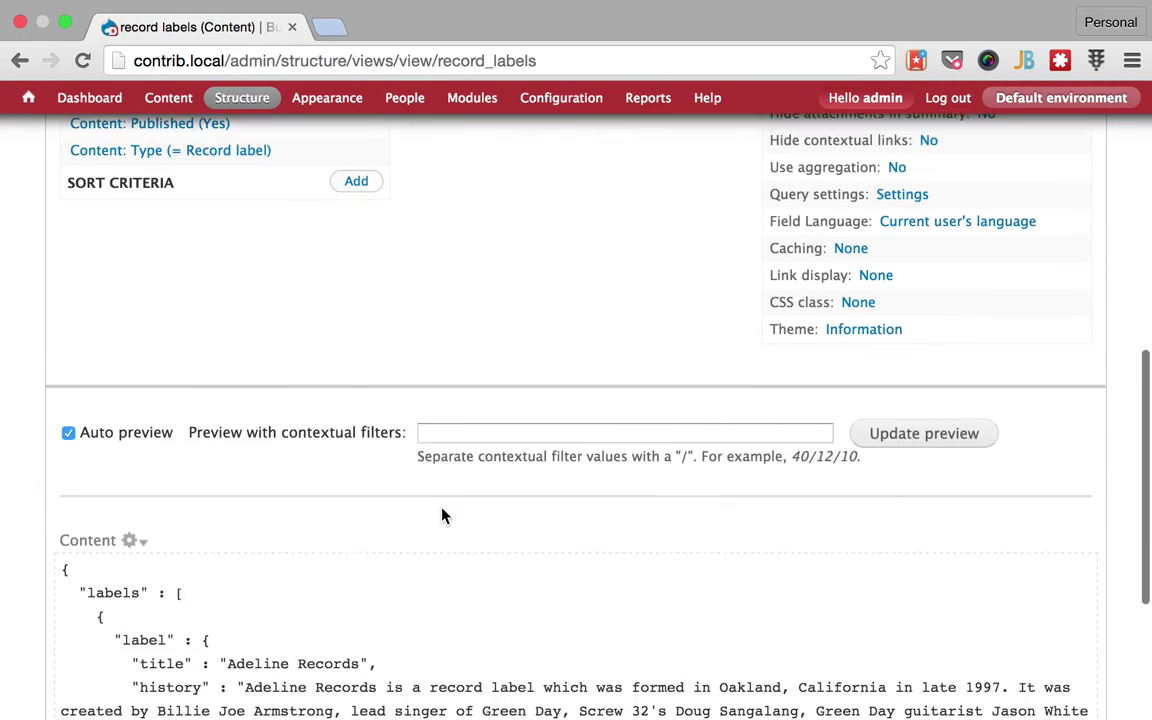
{"action": "scroll", "coordinate": [445, 515], "scroll_direction": "down", "scroll_amount": 3}
{"action": "scroll", "coordinate": [445, 515], "scroll_direction": "up", "scroll_amount": 5}
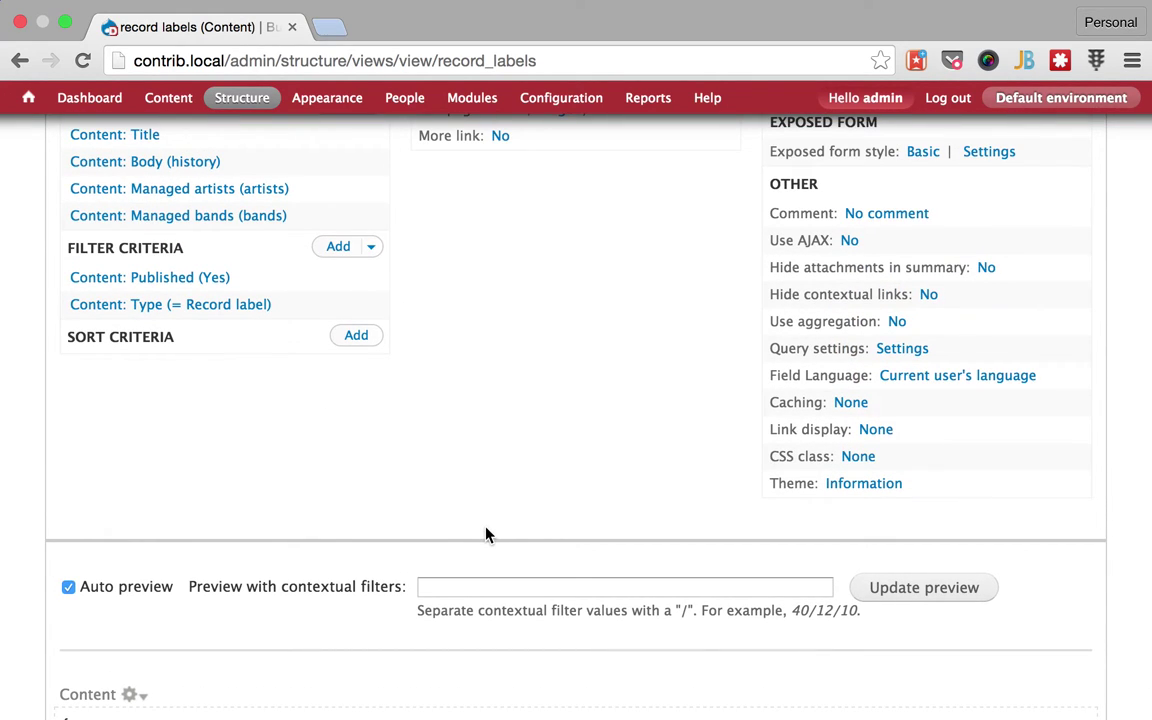
{"action": "scroll", "coordinate": [486, 535], "scroll_direction": "down", "scroll_amount": 5}
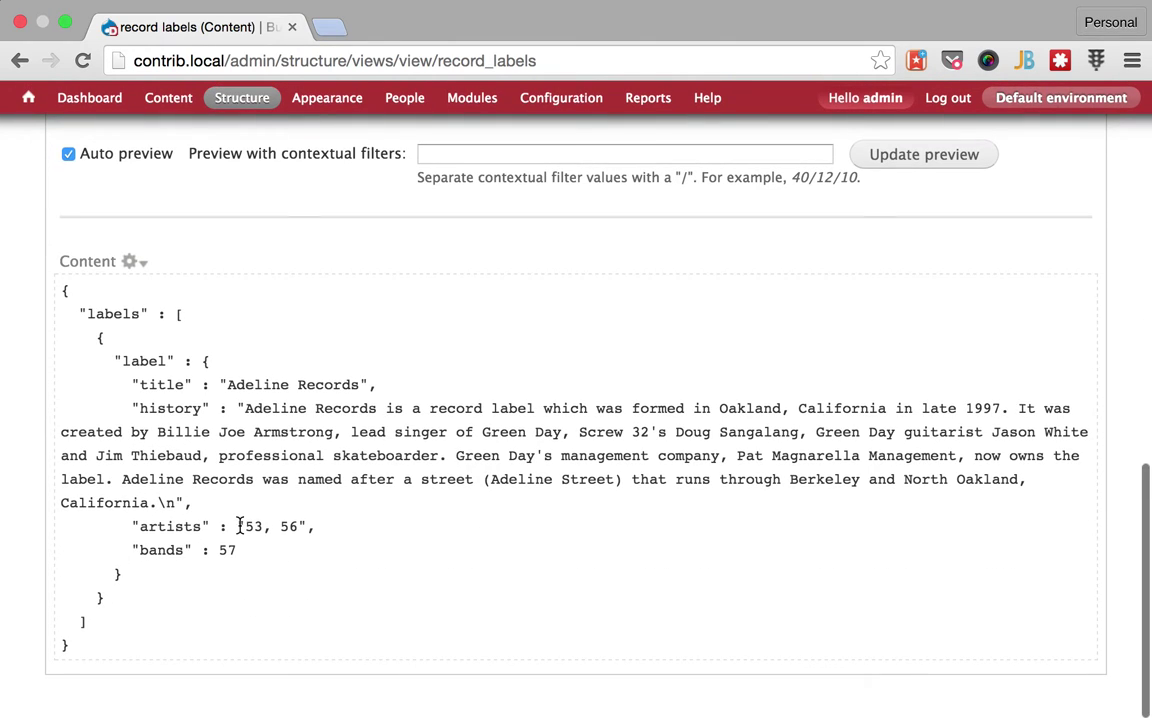
{"action": "left_click_drag", "start_coordinate": [244, 526], "coordinate": [293, 531]}
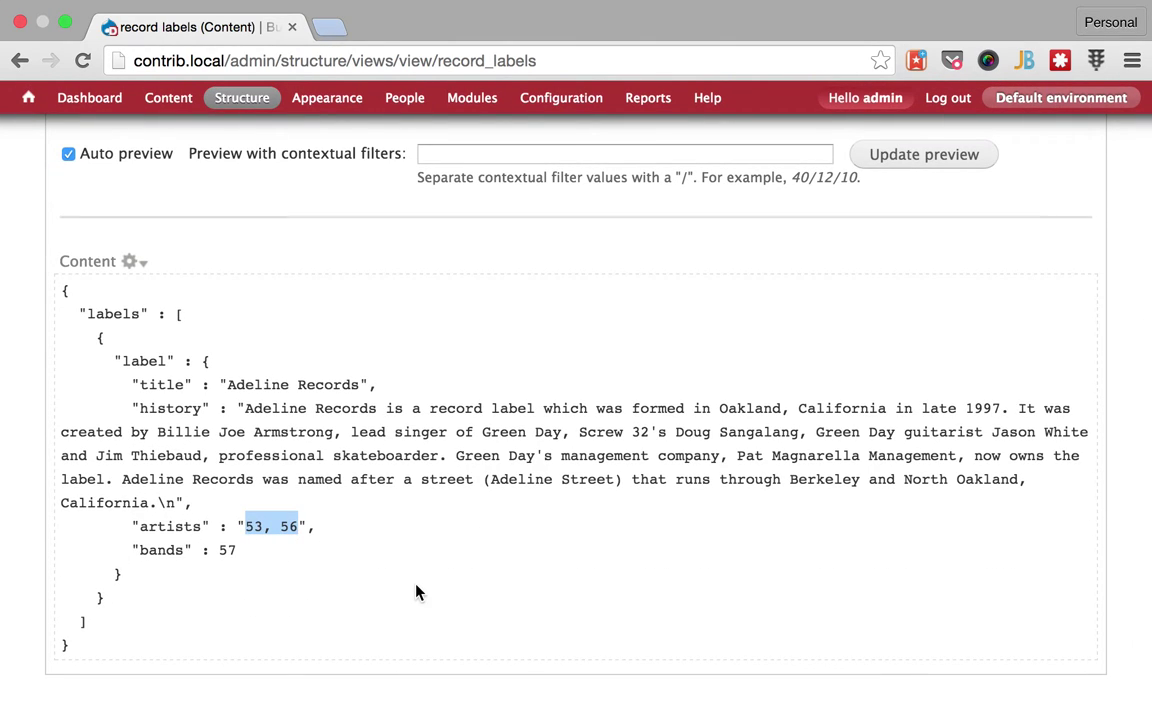
Step: Add a Content: Nid contextual filter that displays all results for the specified field when no filter value is available
{"action": "scroll", "coordinate": [418, 592], "scroll_direction": "up", "scroll_amount": 5}
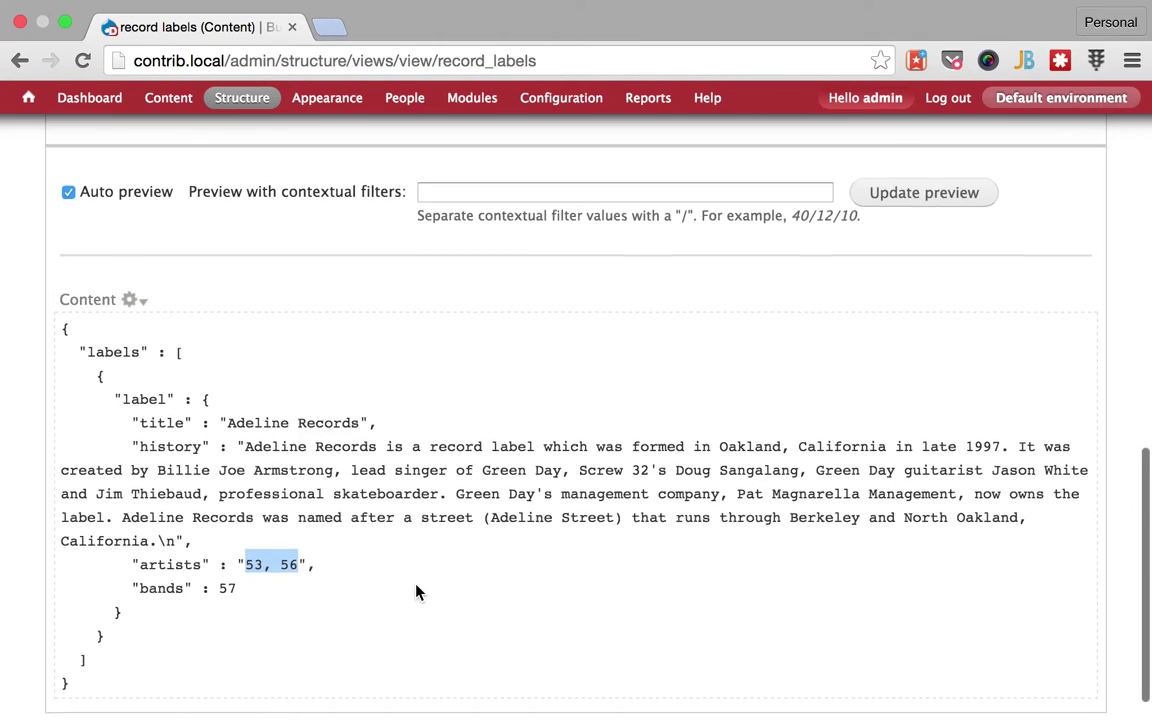
{"action": "scroll", "coordinate": [418, 592], "scroll_direction": "up", "scroll_amount": 5}
{"action": "scroll", "coordinate": [418, 592], "scroll_direction": "down", "scroll_amount": 2}
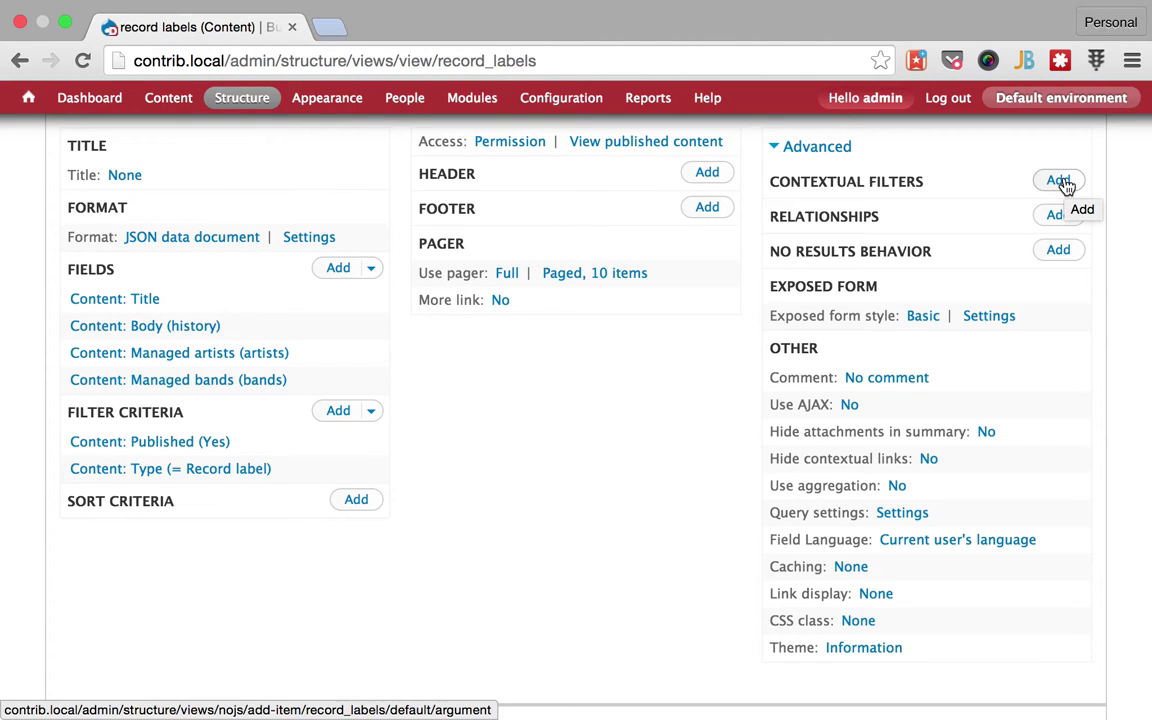
{"action": "left_click", "coordinate": [1062, 183]}
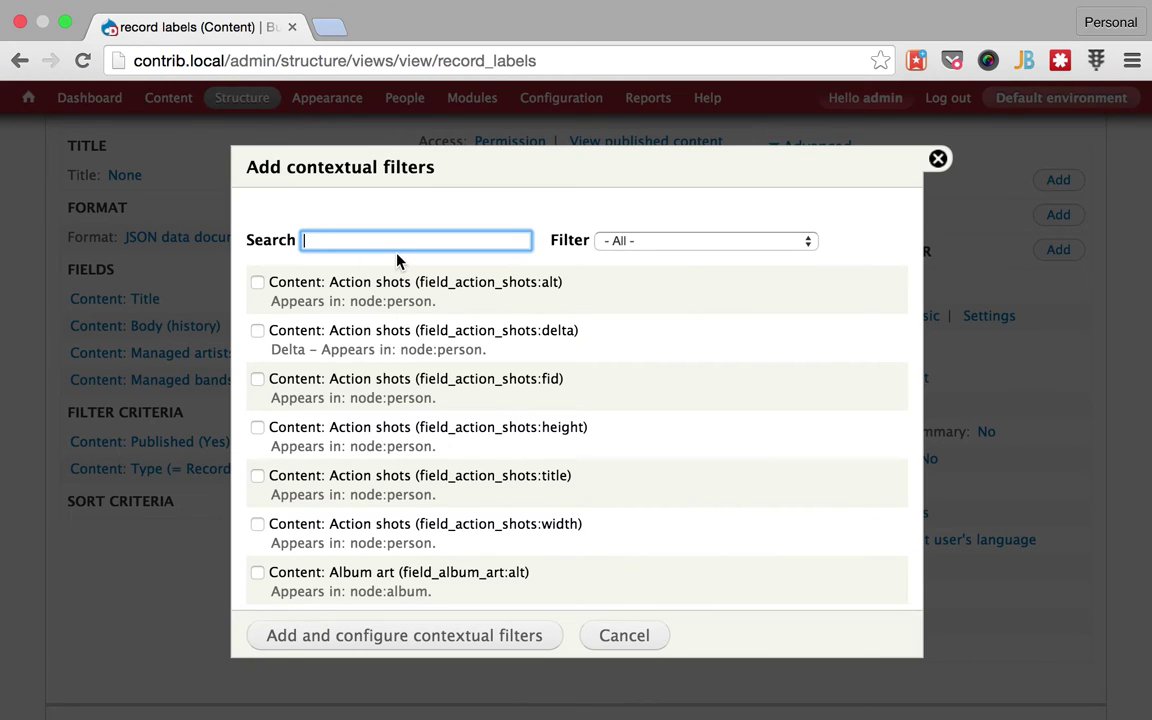
{"action": "type", "text": "nid"}
{"action": "left_click", "coordinate": [300, 283]}
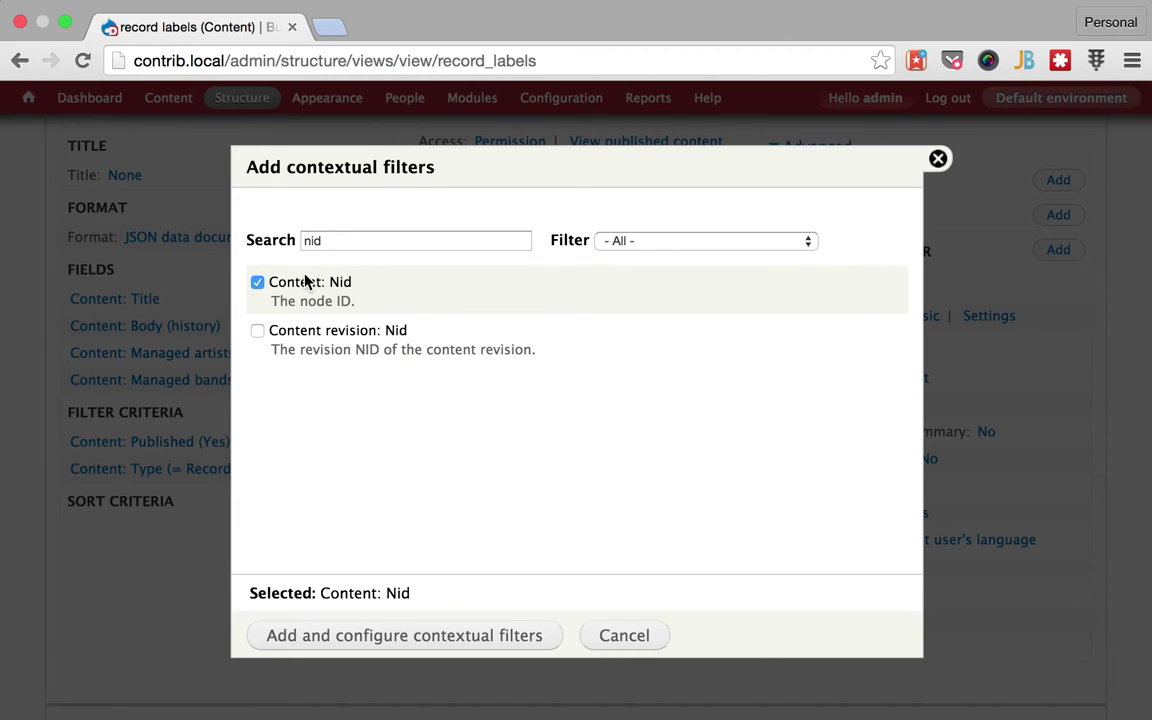
{"action": "left_click", "coordinate": [485, 638]}
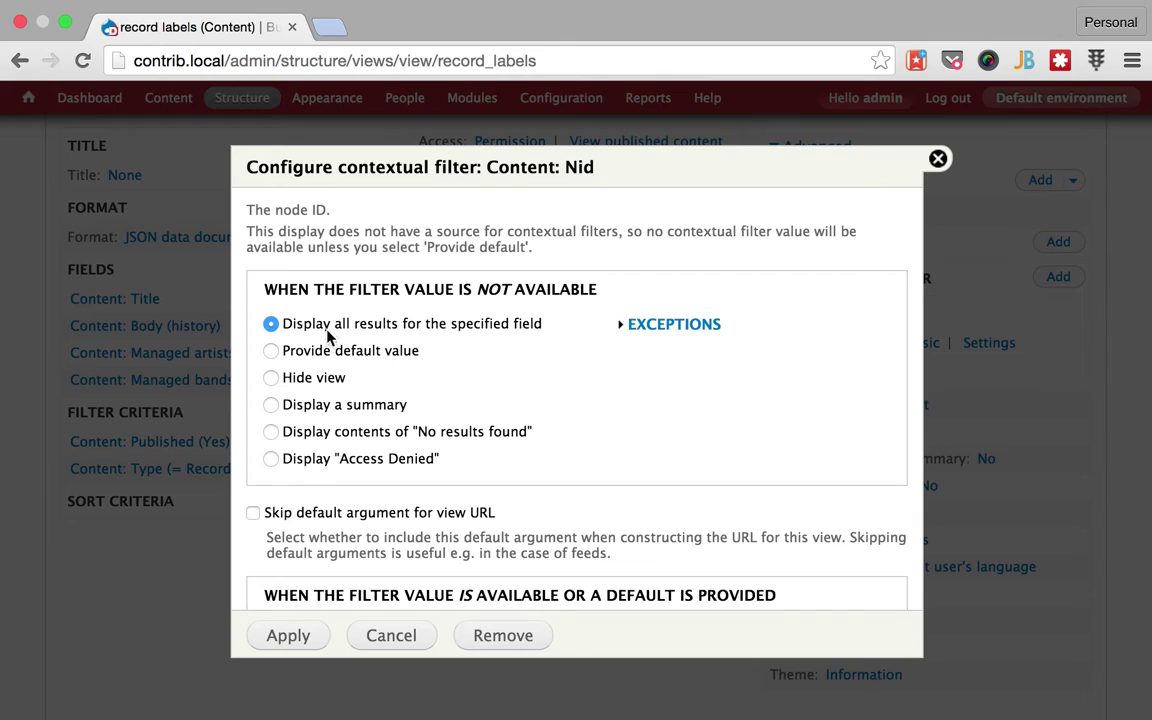
{"action": "left_click", "coordinate": [290, 638]}
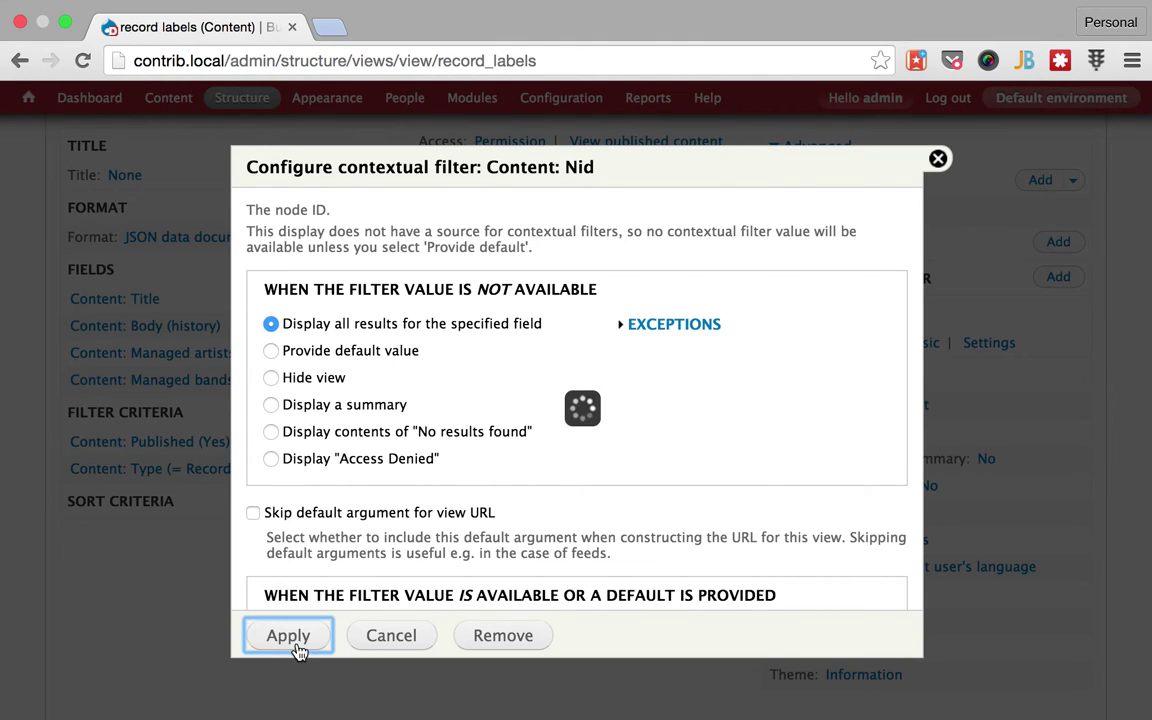
Step: Open the site's content list in a new tab, open the Adeline Records record label for editing, and copy its node ID from the URL
{"action": "scroll", "coordinate": [518, 490], "scroll_direction": "down", "scroll_amount": 10}
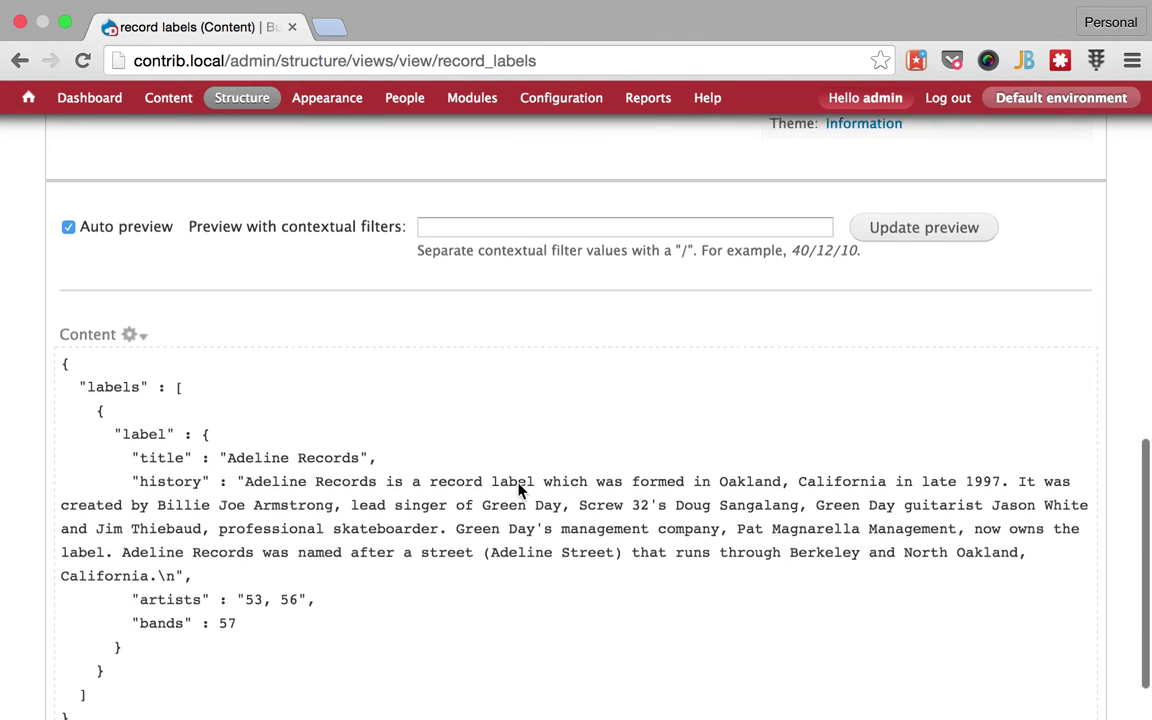
{"action": "scroll", "coordinate": [518, 485], "scroll_direction": "up", "scroll_amount": 3}
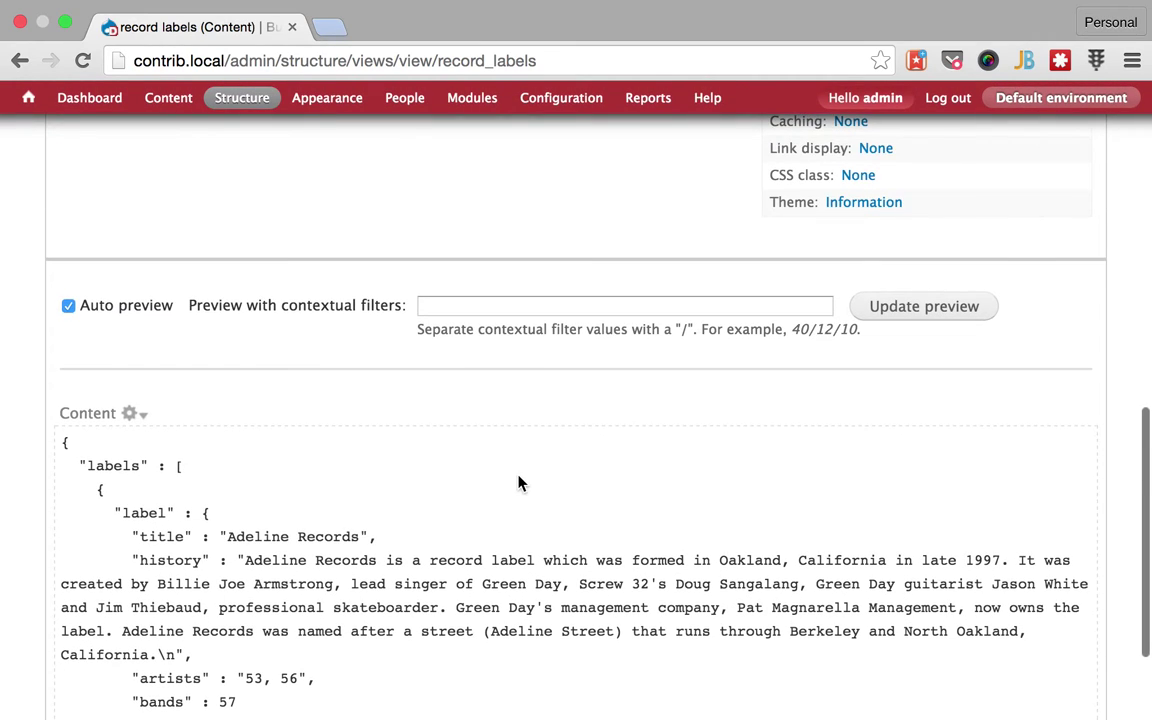
{"action": "scroll", "coordinate": [518, 476], "scroll_direction": "down", "scroll_amount": 2}
{"action": "scroll", "coordinate": [518, 476], "scroll_direction": "up", "scroll_amount": 3}
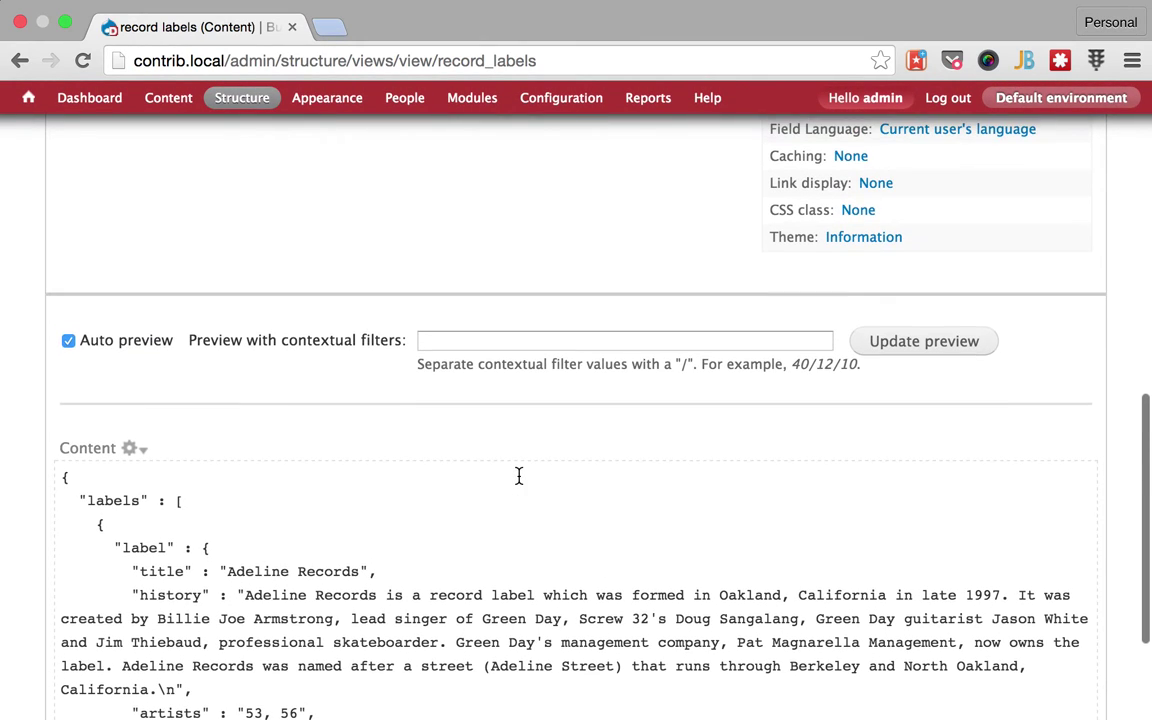
{"action": "left_click", "coordinate": [152, 107], "text": "super"}
{"action": "left_click", "coordinate": [370, 37]}
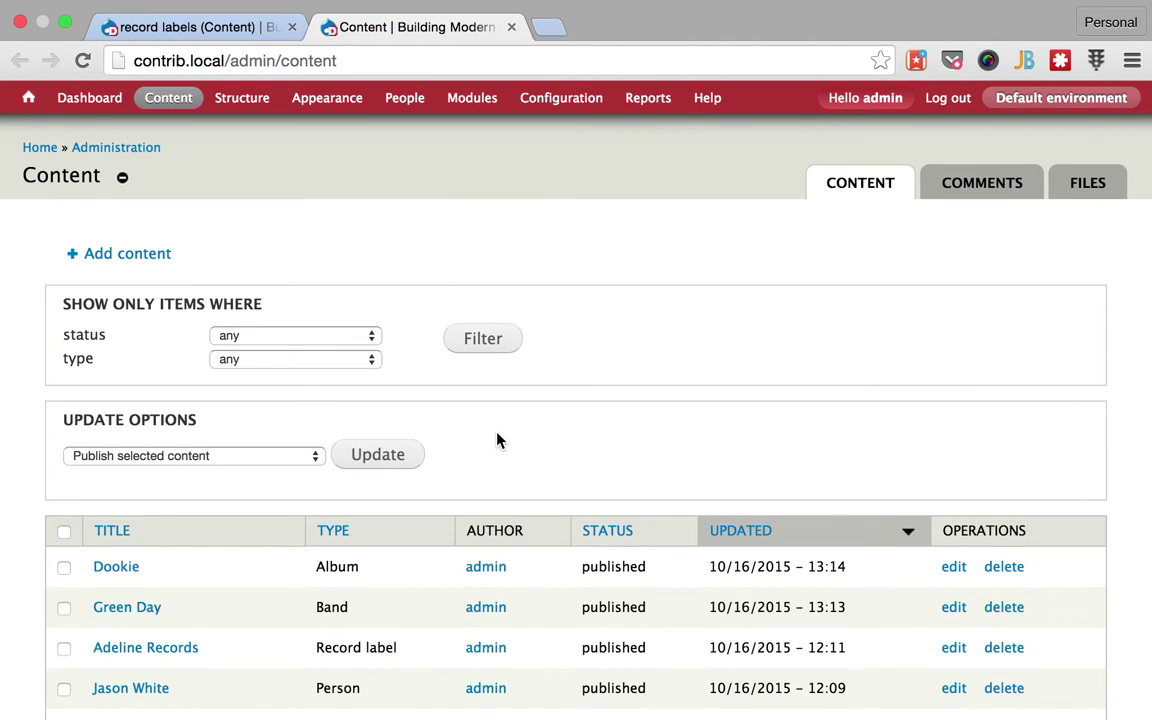
{"action": "scroll", "coordinate": [496, 440], "scroll_direction": "down", "scroll_amount": 3}
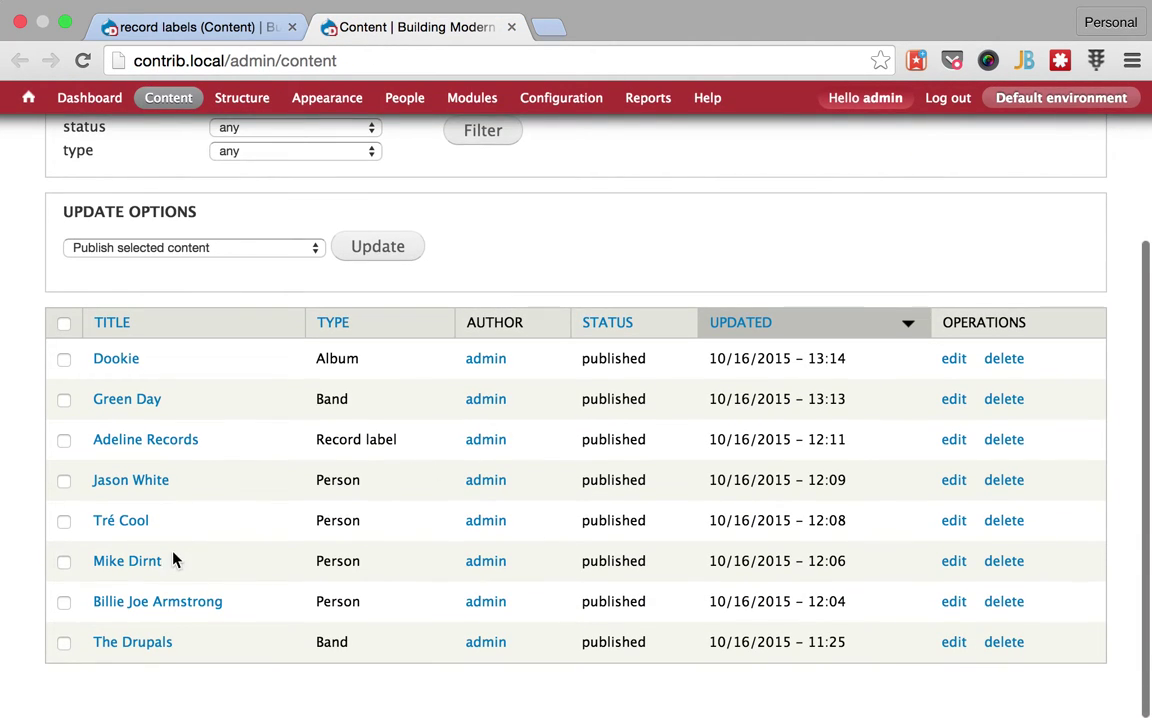
{"action": "left_click", "coordinate": [953, 440]}
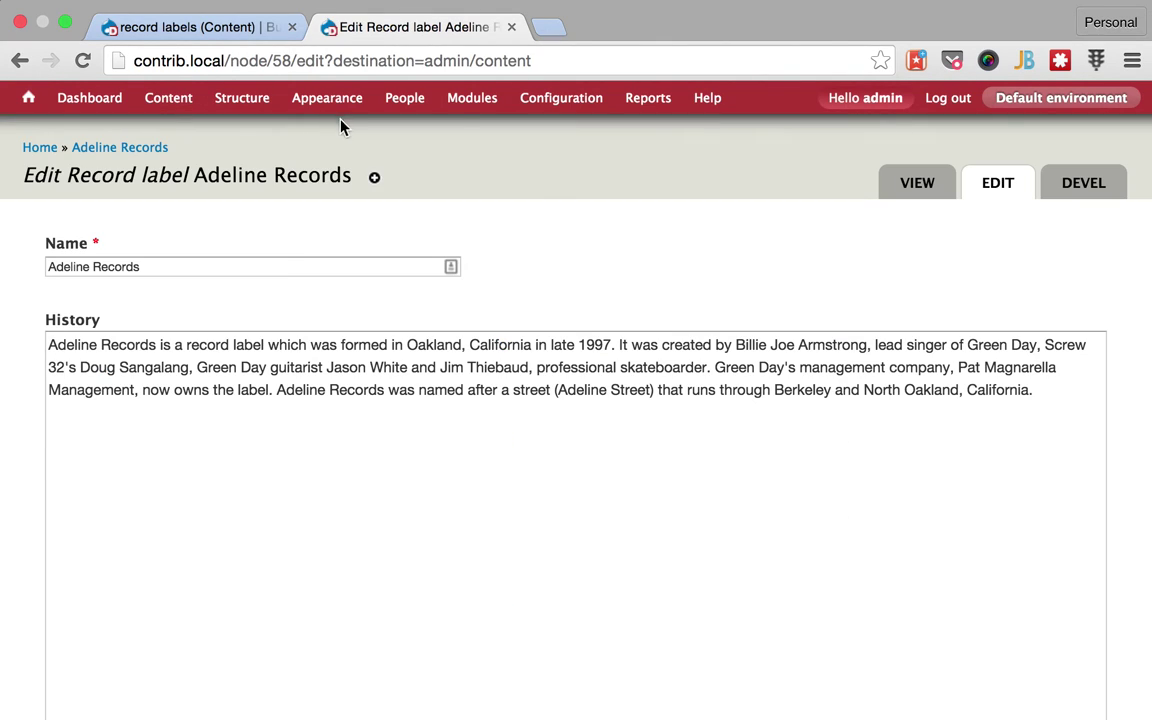
{"action": "double_click", "coordinate": [281, 62]}
{"action": "key", "text": "super+c"}
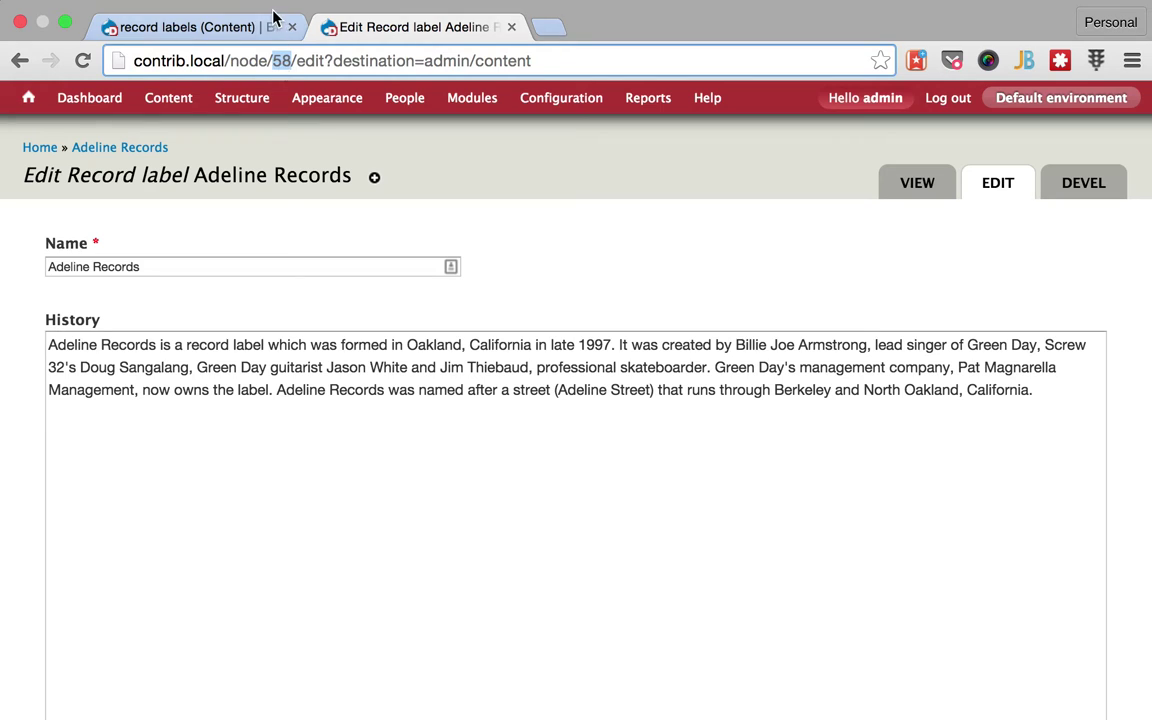
Step: Return to the record labels view and update its preview with the copied node ID 58 as the contextual filter value
{"action": "left_click", "coordinate": [250, 27]}
{"action": "scroll", "coordinate": [362, 538], "scroll_direction": "up", "scroll_amount": 2}
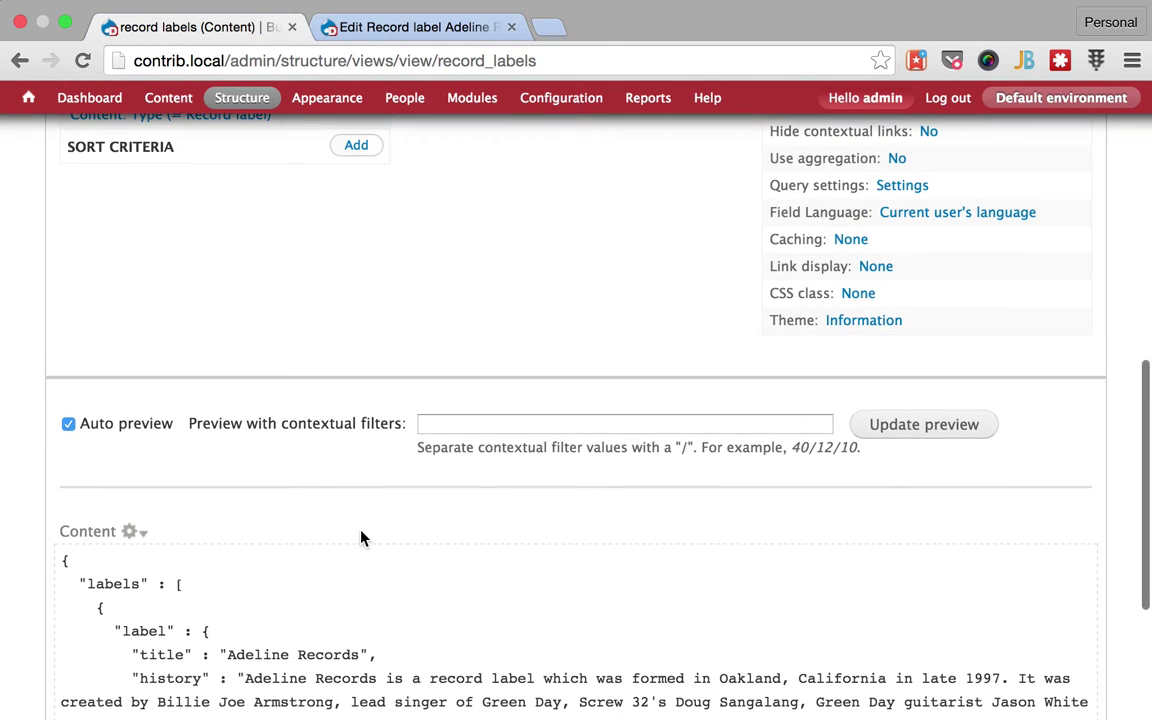
{"action": "left_click", "coordinate": [500, 424]}
{"action": "key", "text": "super+v"}
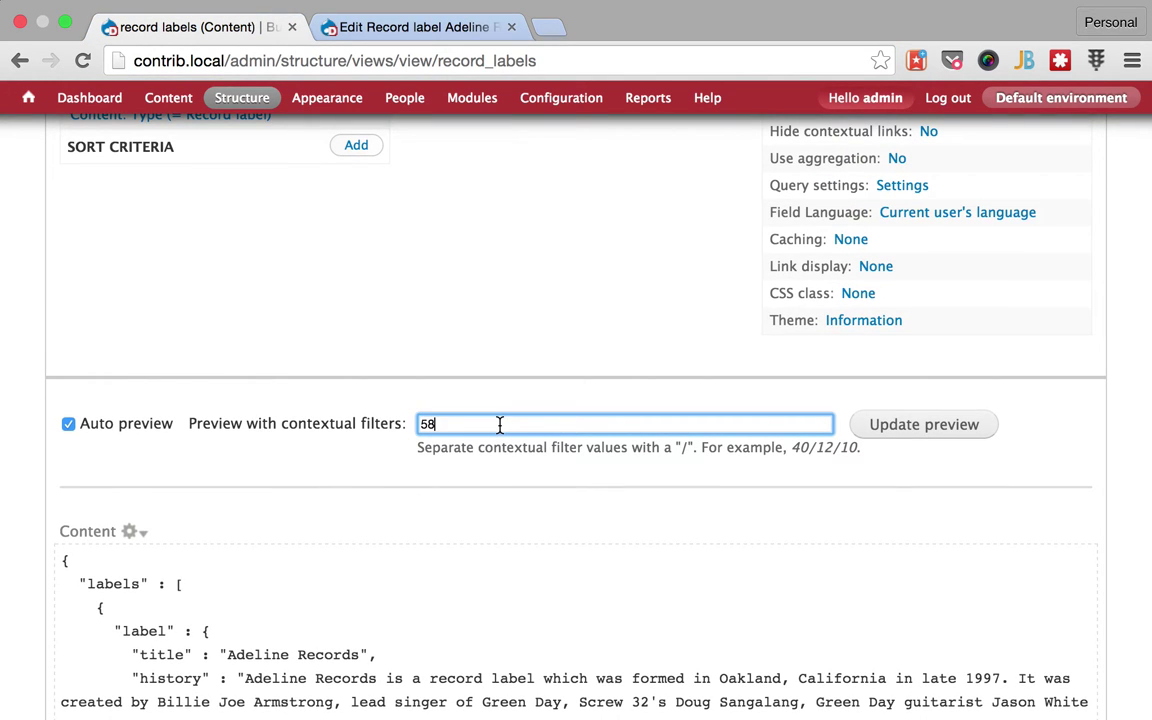
{"action": "scroll", "coordinate": [700, 425], "scroll_direction": "down", "scroll_amount": 2}
{"action": "left_click", "coordinate": [884, 346]}
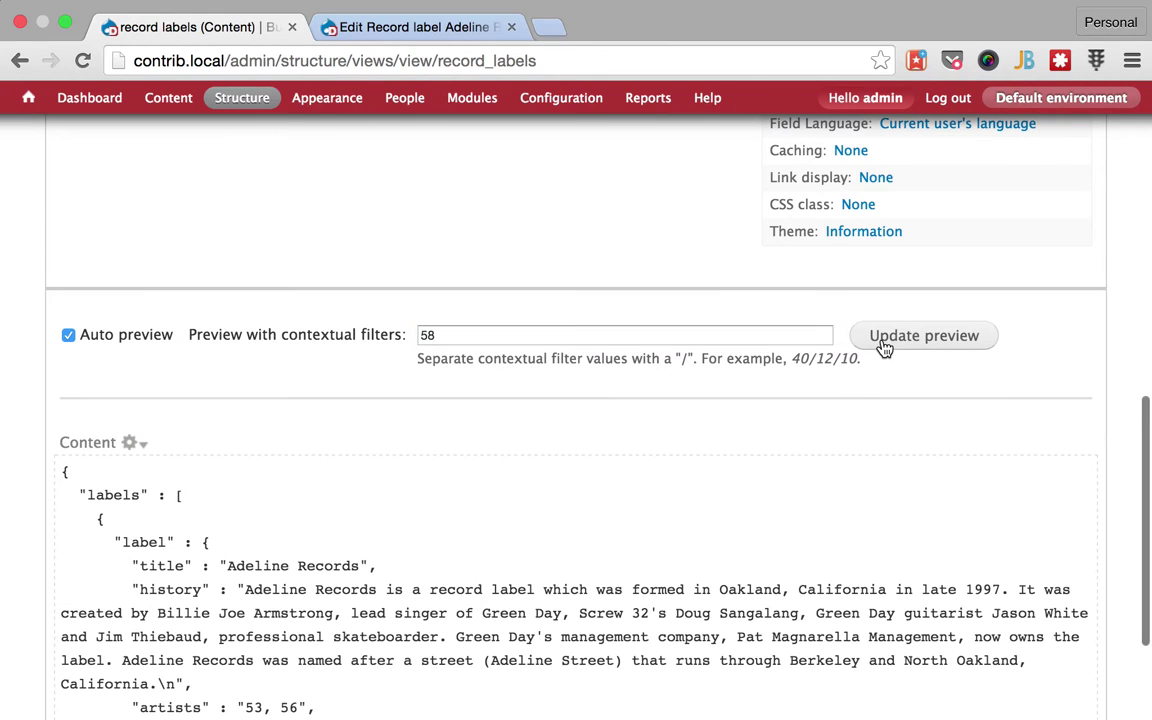
{"action": "scroll", "coordinate": [769, 524], "scroll_direction": "down", "scroll_amount": 3}
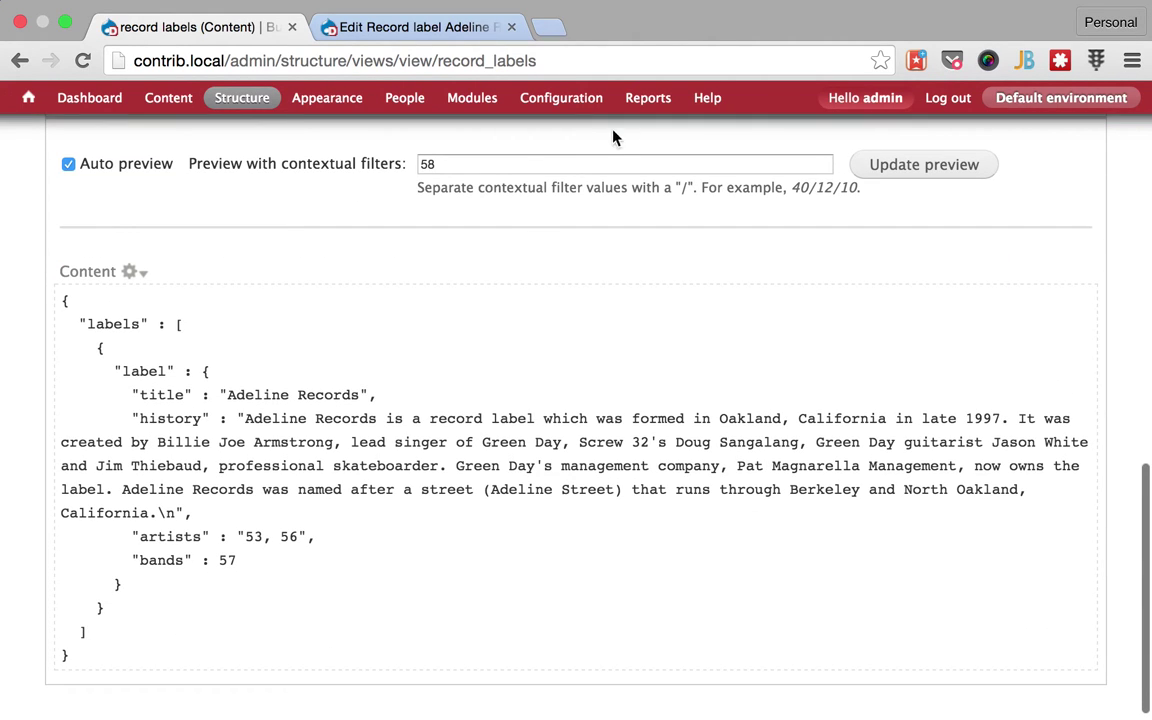
Step: Test the contextual filter by updating the preview with the value 59
{"action": "left_click", "coordinate": [446, 165]}
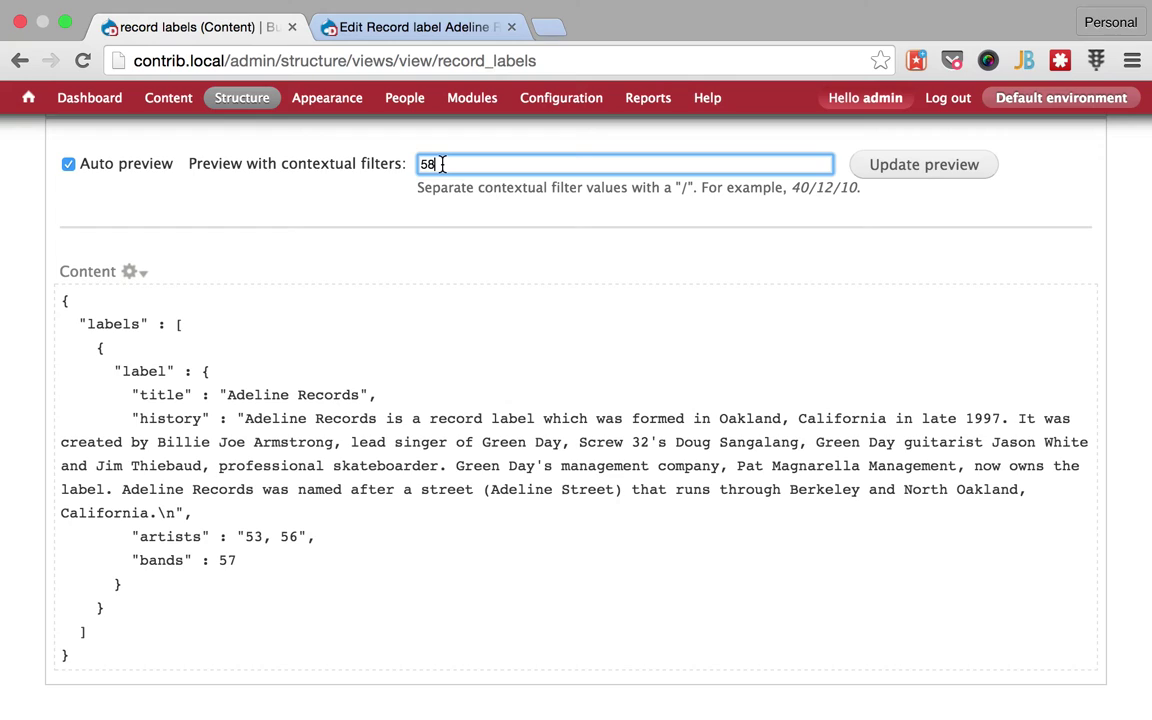
{"action": "key", "text": "BackSpace"}
{"action": "left_click", "coordinate": [955, 165]}
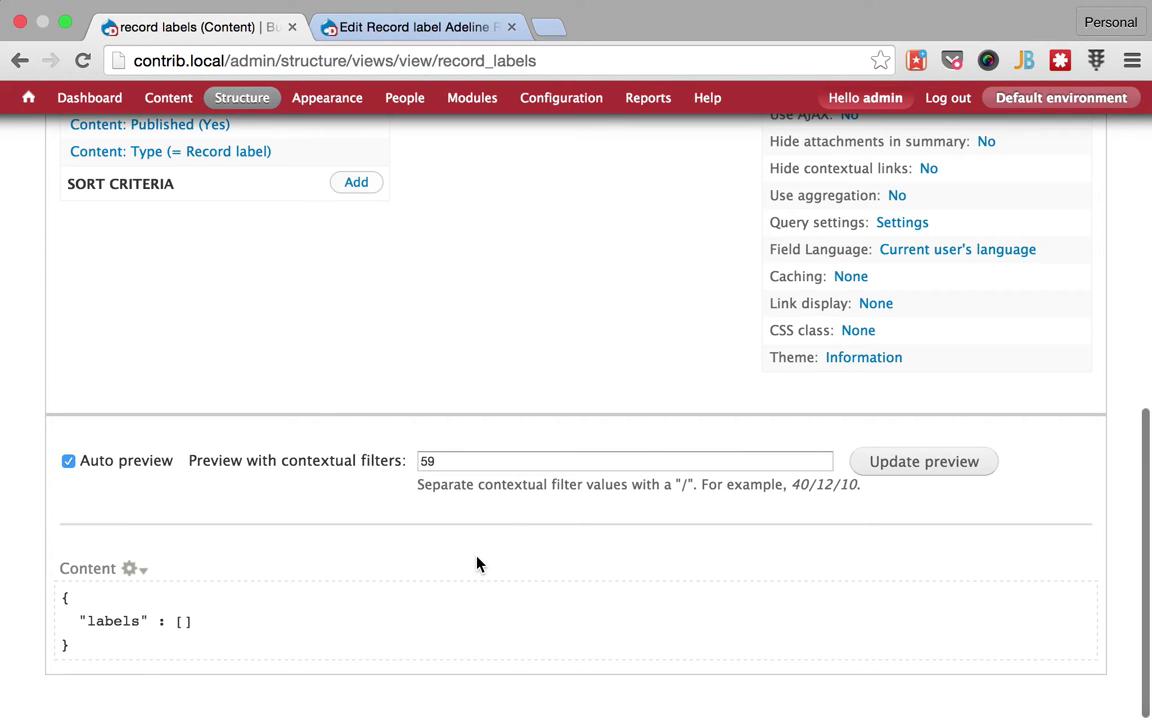
Step: Set the preview's contextual filter value back to 58, update the preview, and examine the artists and bands values in the JSON
{"action": "right_click", "coordinate": [450, 461]}
{"action": "key", "text": "Escape"}
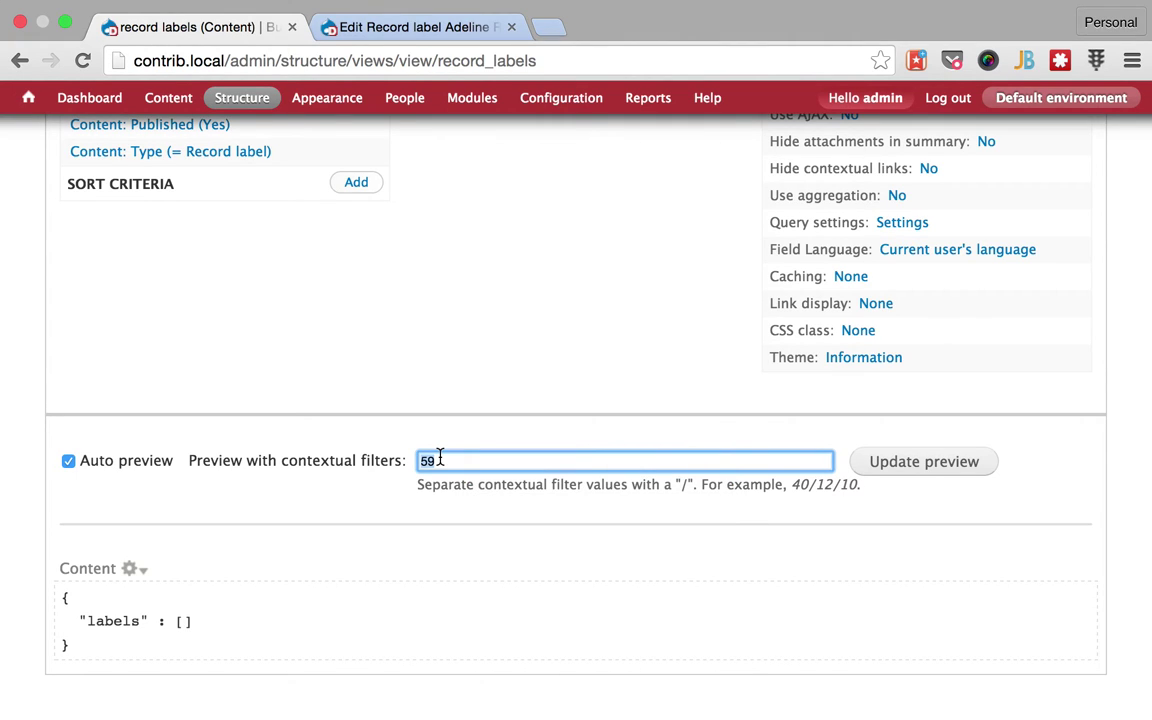
{"action": "key", "text": "Right"}
{"action": "left_click", "coordinate": [916, 462]}
{"action": "scroll", "coordinate": [524, 522], "scroll_direction": "down", "scroll_amount": 5}
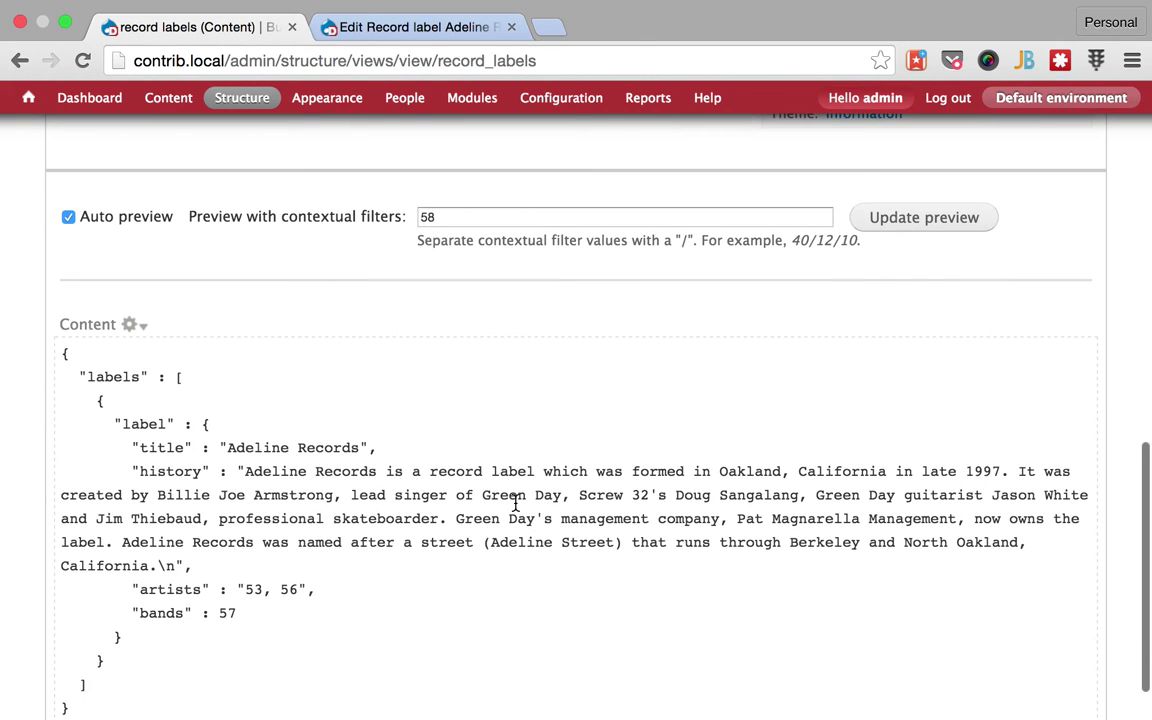
{"action": "scroll", "coordinate": [515, 503], "scroll_direction": "down", "scroll_amount": 2}
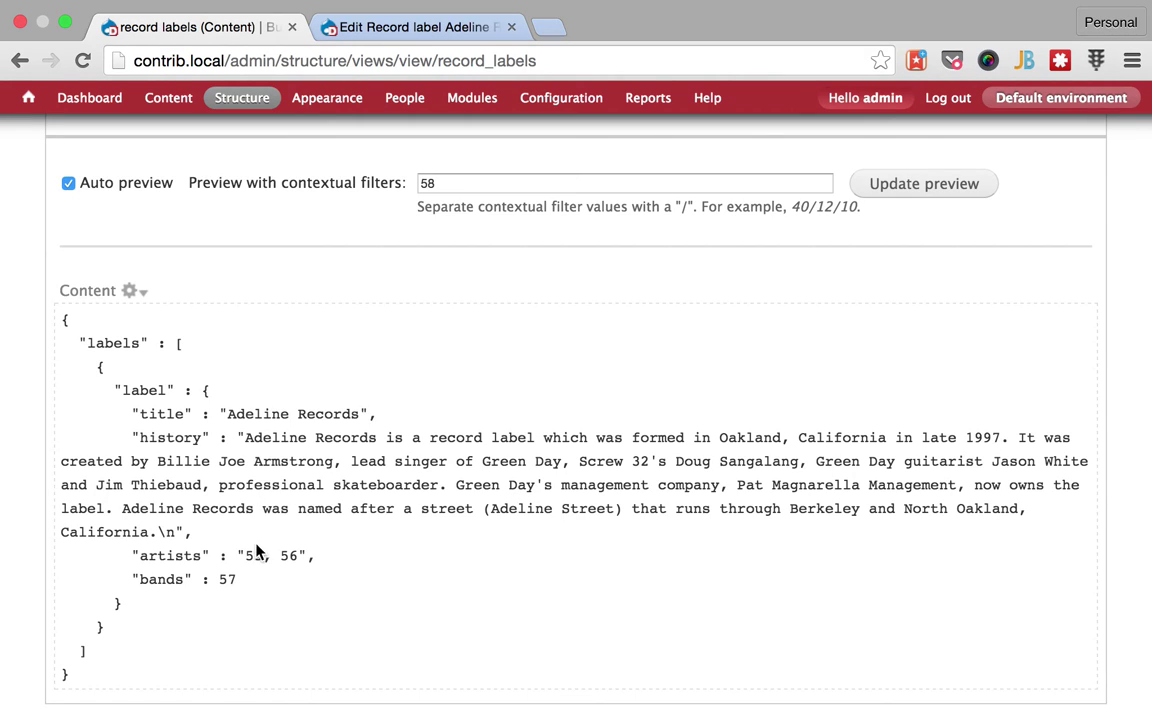
{"action": "left_click_drag", "start_coordinate": [253, 555], "coordinate": [288, 555]}
Step: Open the style options of the view's JSON data document format to review the root object, child object and field output settings
{"action": "scroll", "coordinate": [288, 555], "scroll_direction": "up", "scroll_amount": 10}
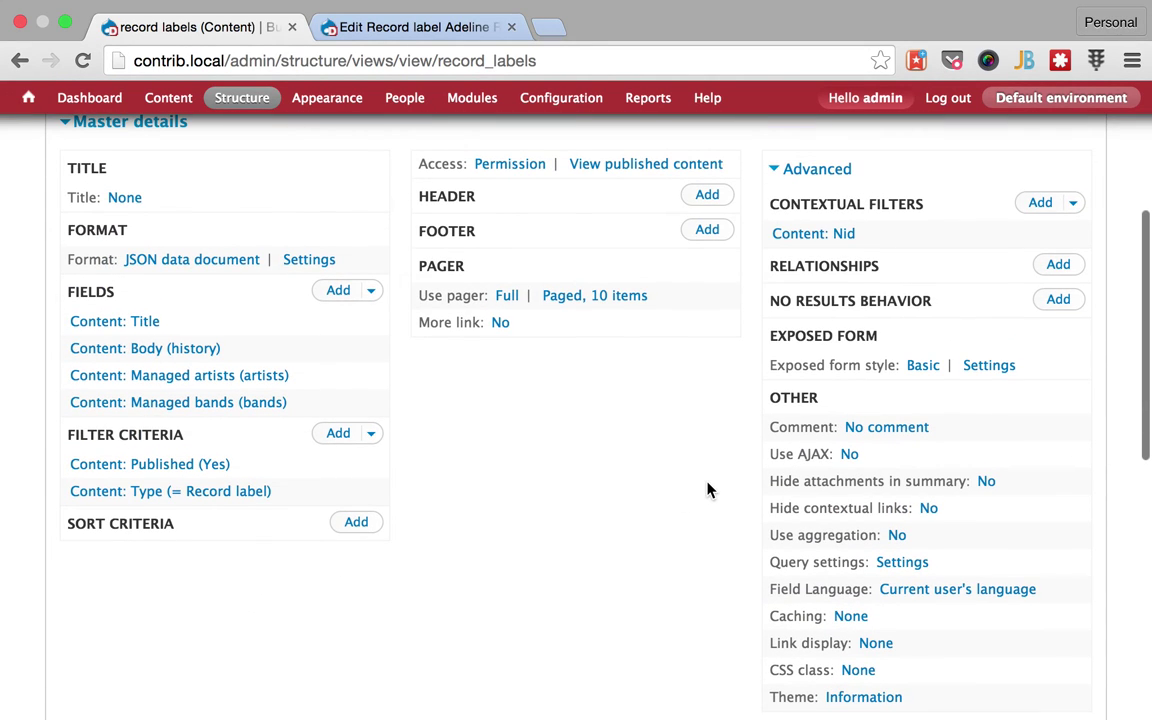
{"action": "left_click", "coordinate": [244, 263]}
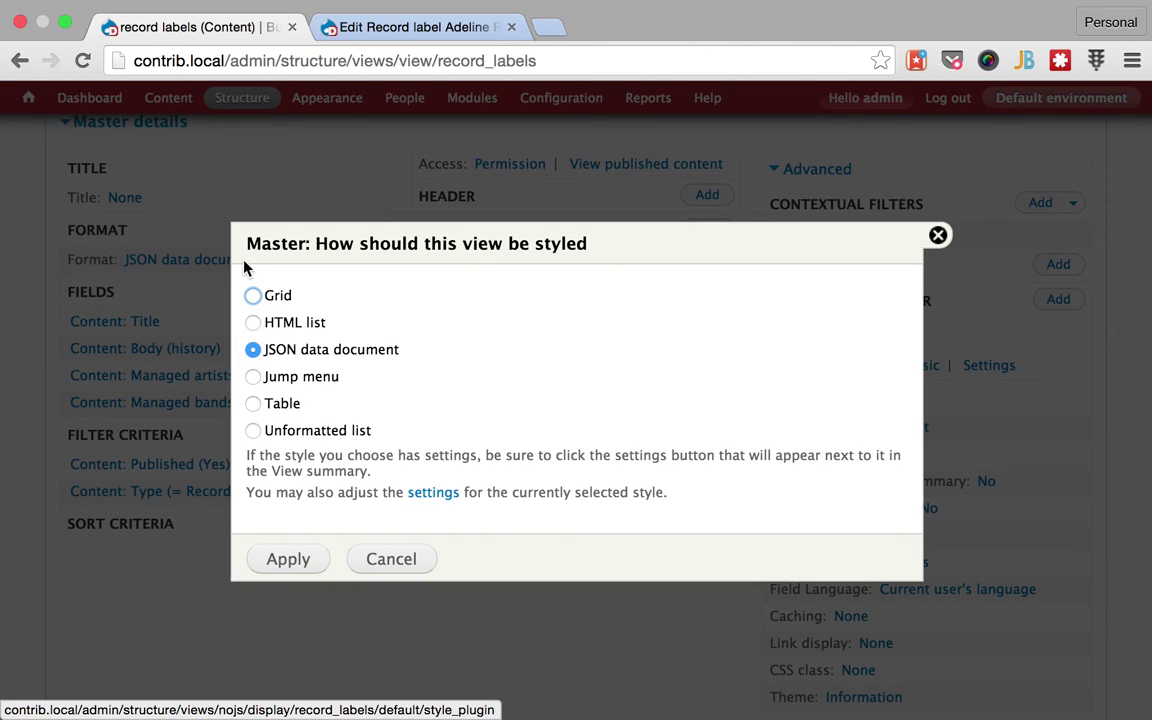
{"action": "left_click", "coordinate": [426, 495]}
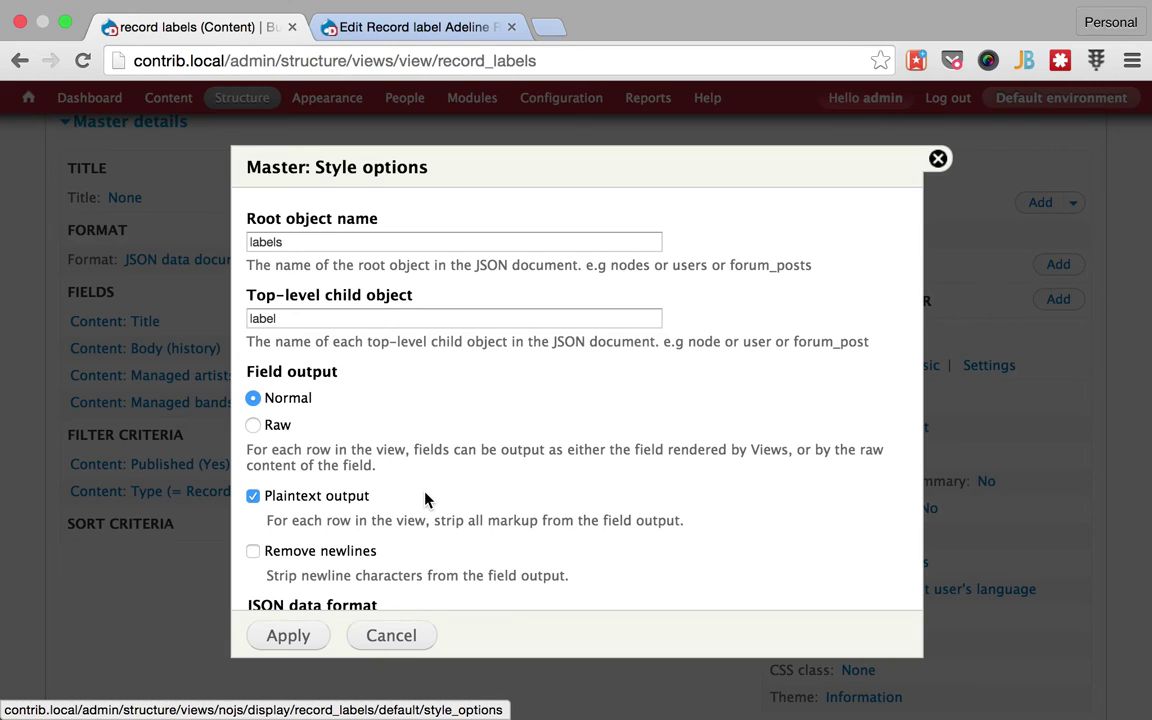
Step: Switch to TextMate and review the labels resource outline from the record label name through the record label history
{"action": "key", "text": "super+Tab"}
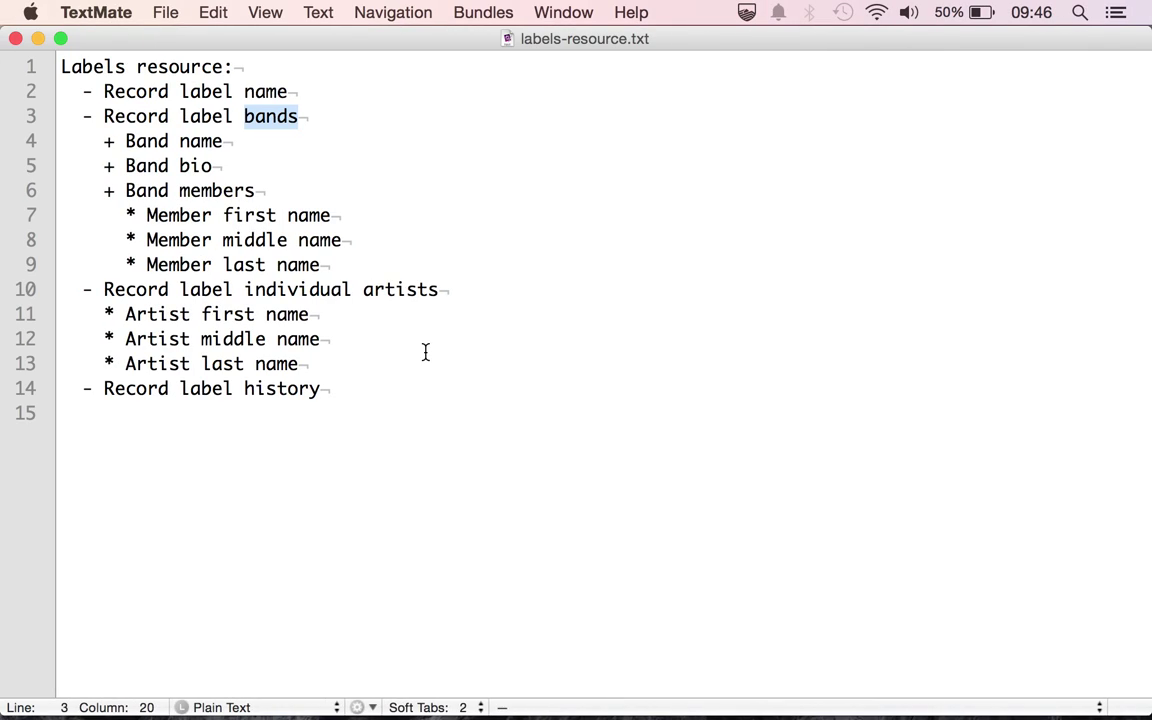
{"action": "left_click", "coordinate": [152, 139]}
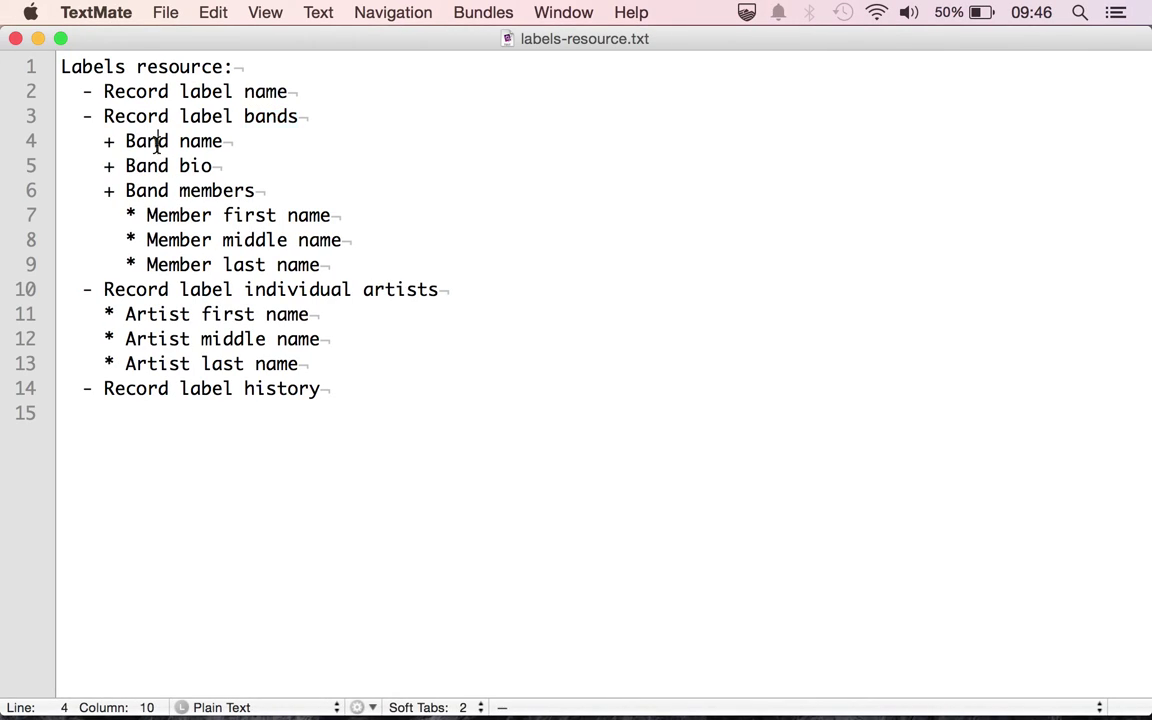
{"action": "left_click", "coordinate": [135, 91]}
{"action": "triple_click", "coordinate": [135, 91]}
{"action": "left_click_drag", "start_coordinate": [135, 91], "coordinate": [176, 388]}
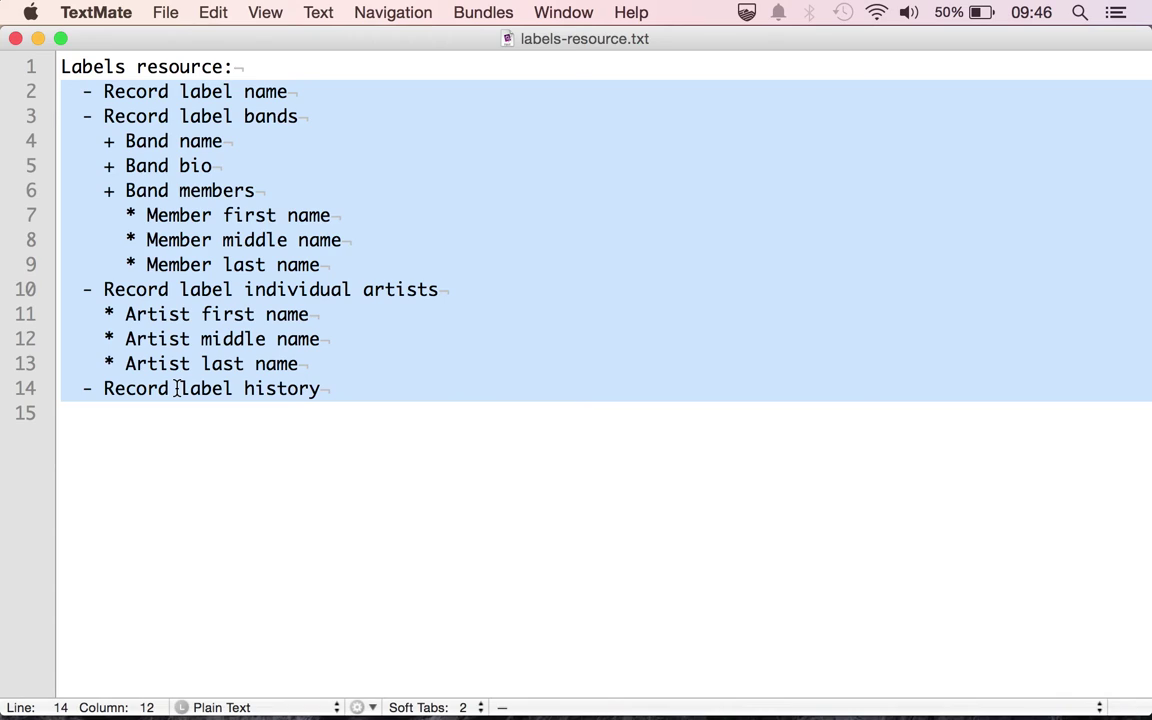
{"action": "left_click", "coordinate": [234, 449]}
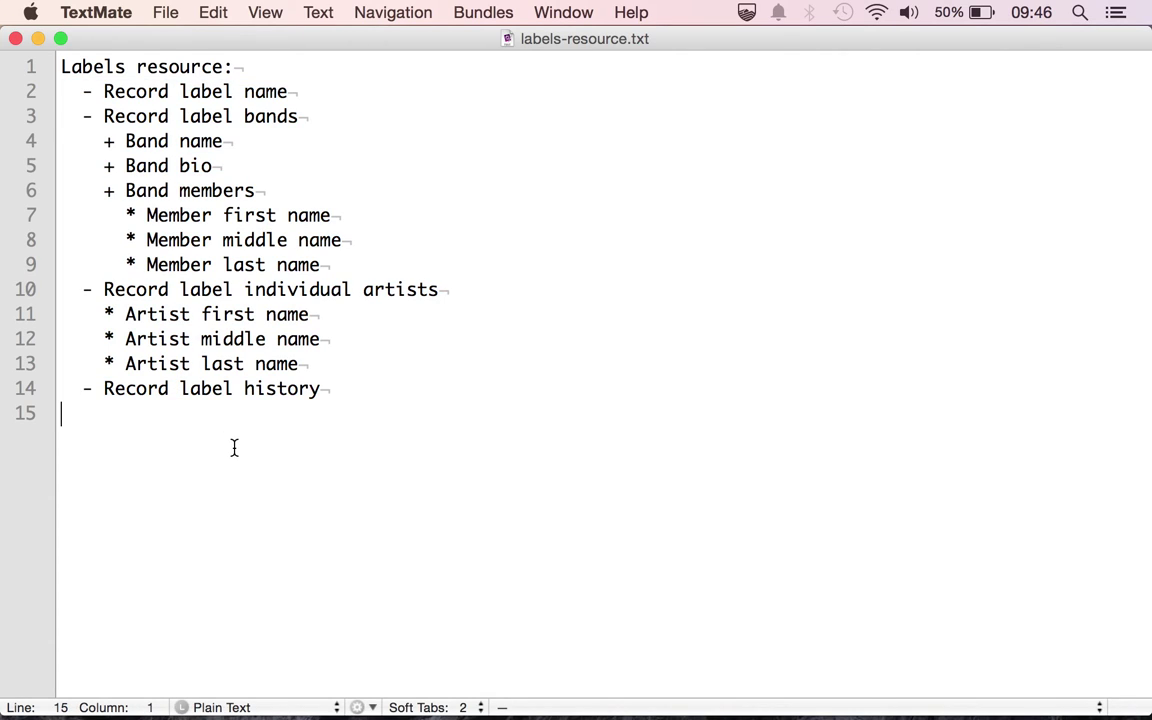